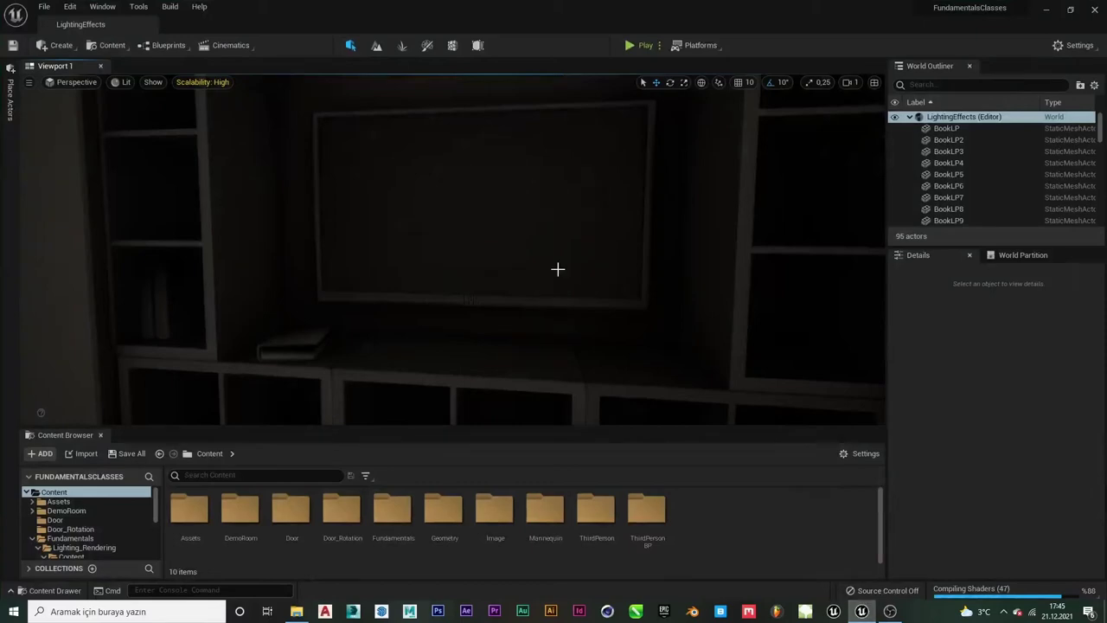
Check the engine scalability settings, then dismiss them.
{"action": "mouse_move", "coordinate": [681, 330]}
{"action": "right_mouse_down"}
{"action": "mouse_move", "coordinate": [554, 330]}
{"action": "mouse_move", "coordinate": [653, 316]}
{"action": "right_mouse_up"}
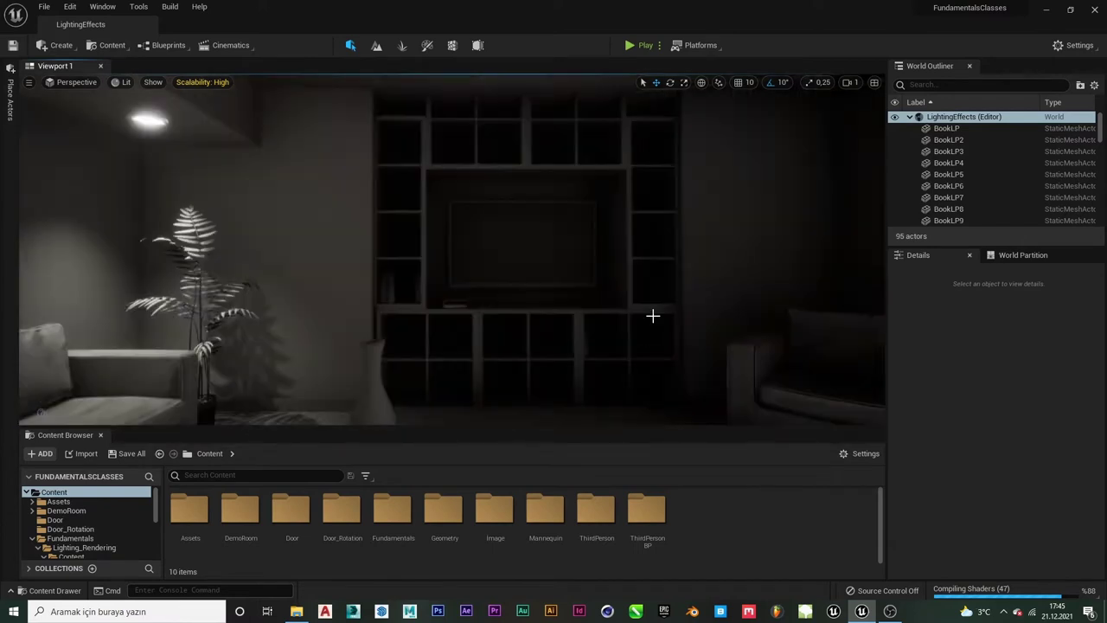
{"action": "left_click", "coordinate": [206, 83]}
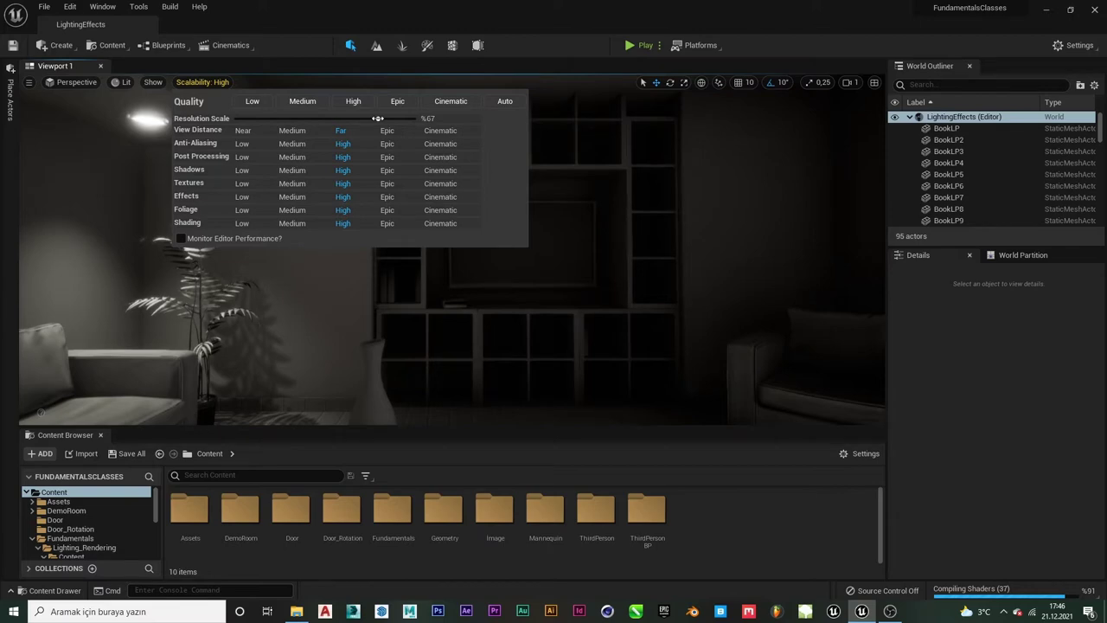
{"action": "left_click", "coordinate": [571, 199]}
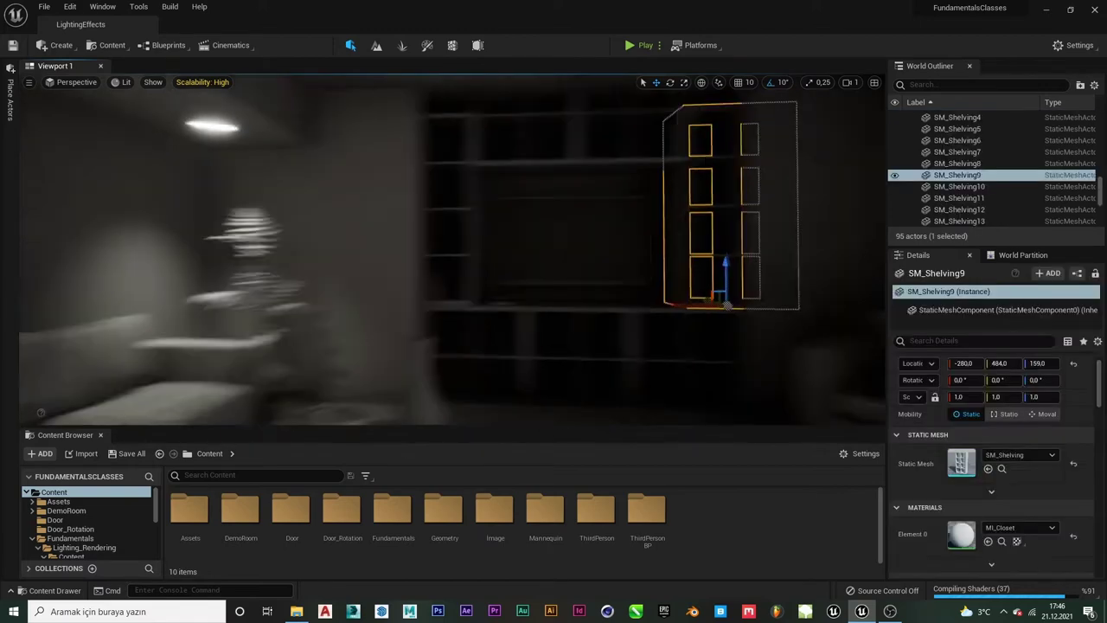
Select the TV mesh and inspect it framed from the front in immersive mode.
{"action": "right_click_drag", "start_coordinate": [571, 199], "coordinate": [373, 190]}
{"action": "left_click", "coordinate": [373, 190]}
{"action": "right_click_drag", "start_coordinate": [472, 200], "coordinate": [442, 210]}
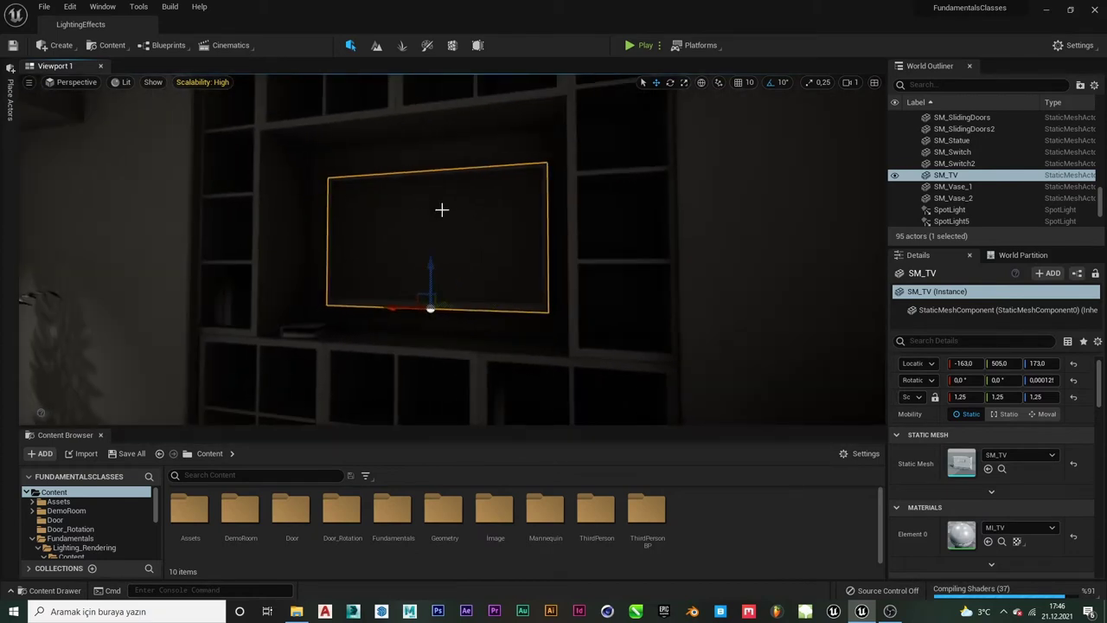
{"action": "key", "text": "F11"}
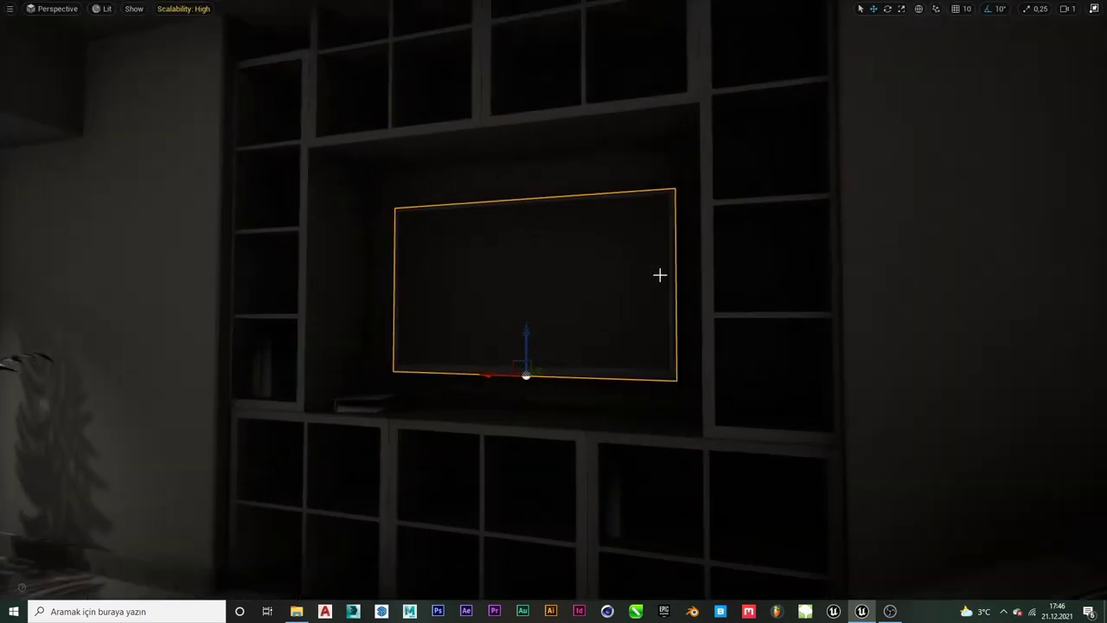
{"action": "right_click_drag", "start_coordinate": [575, 283], "coordinate": [574, 285]}
{"action": "key", "text": "F11"}
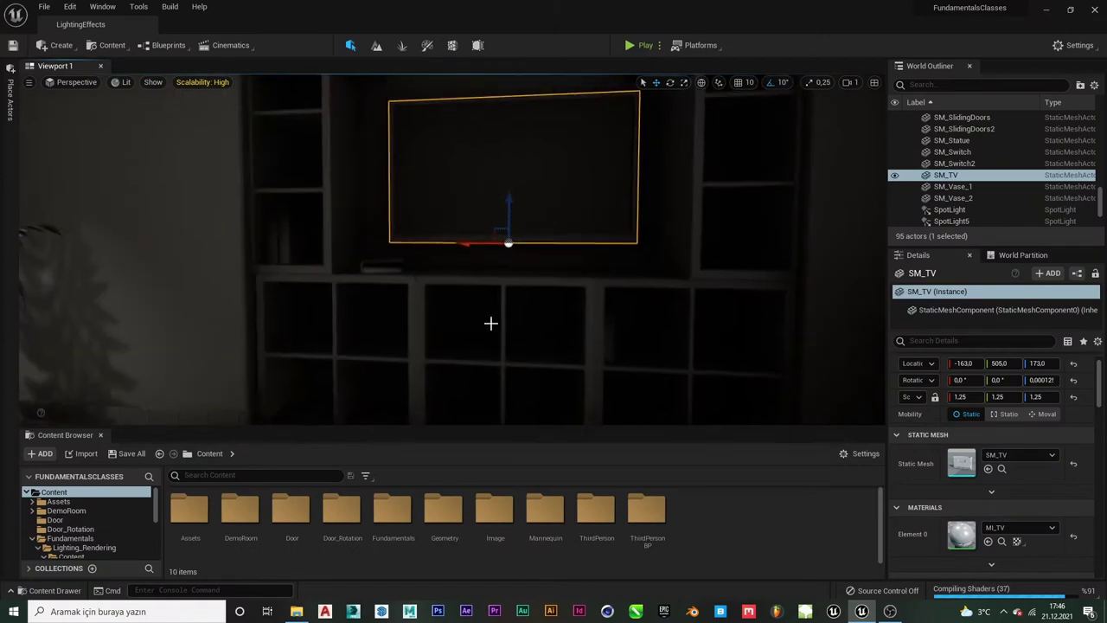
Pull back to view the whole TV cabinet and reselect SM_TV.
{"action": "left_click", "coordinate": [356, 294]}
{"action": "right_click_drag", "start_coordinate": [536, 201], "coordinate": [536, 201]}
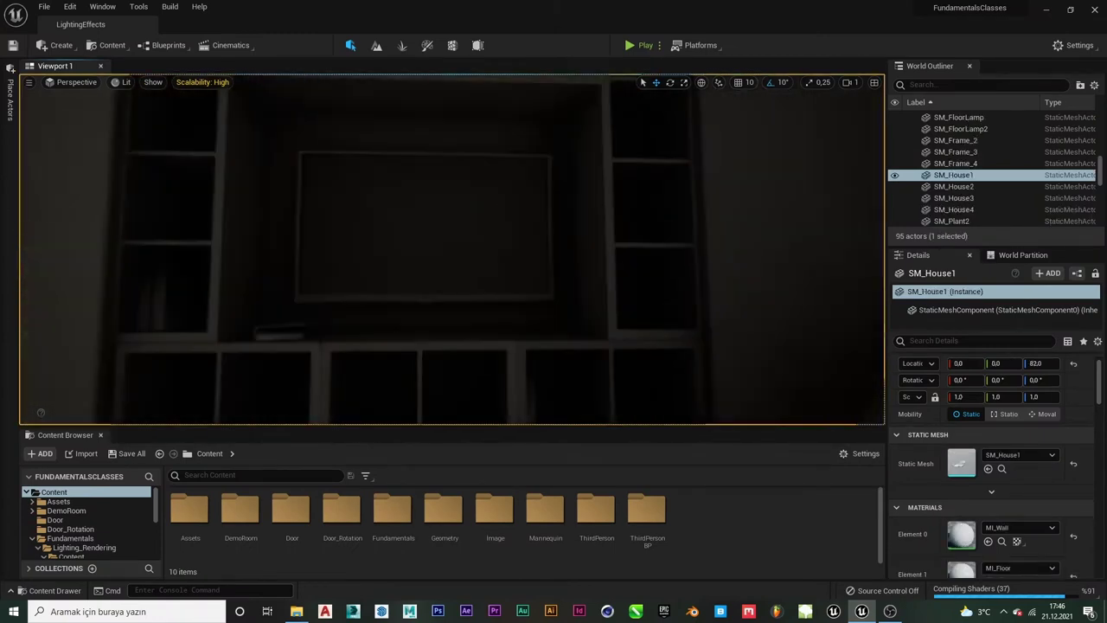
{"action": "right_click_drag", "start_coordinate": [455, 221], "coordinate": [455, 222]}
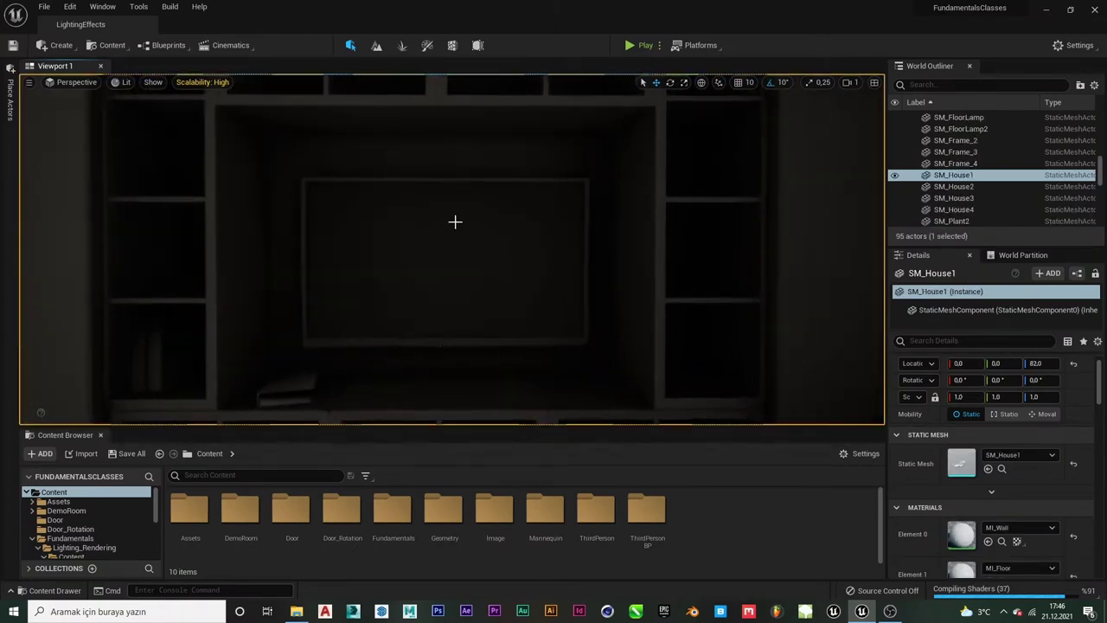
{"action": "left_click", "coordinate": [466, 262]}
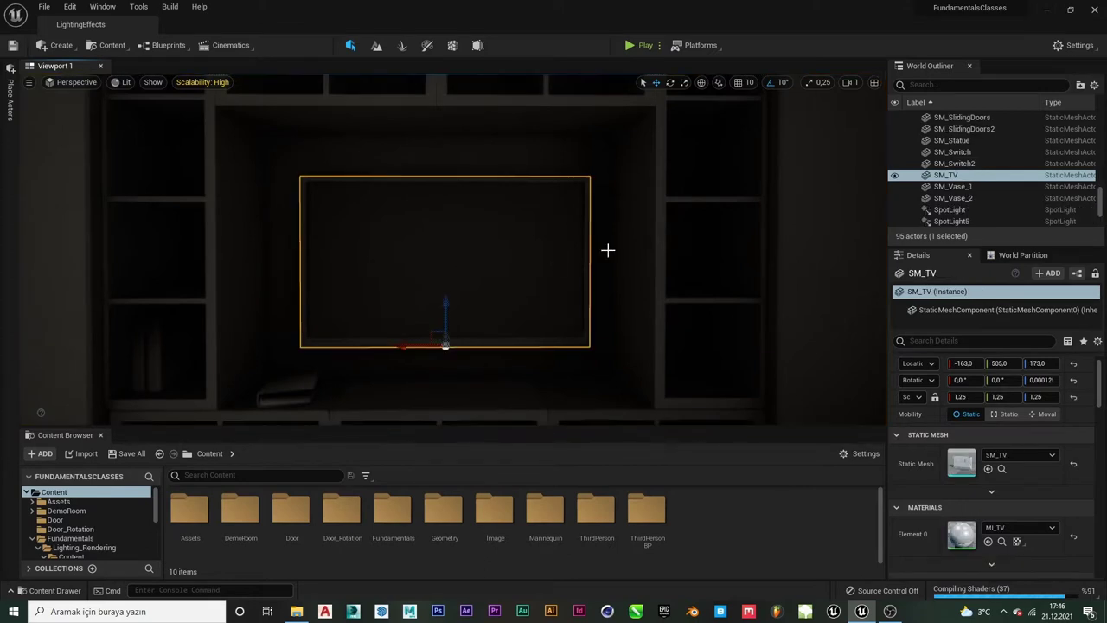
Set MI_TV's Roughness to 0.0, save the material instance, and close its editor.
{"action": "double_click", "coordinate": [961, 534]}
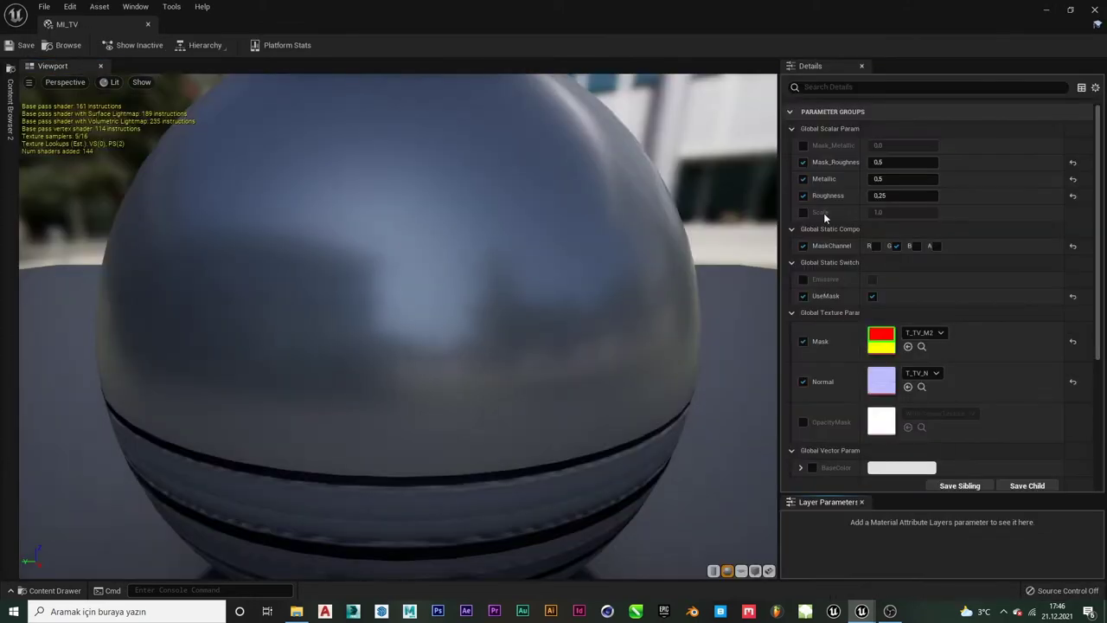
{"action": "left_click", "coordinate": [899, 197]}
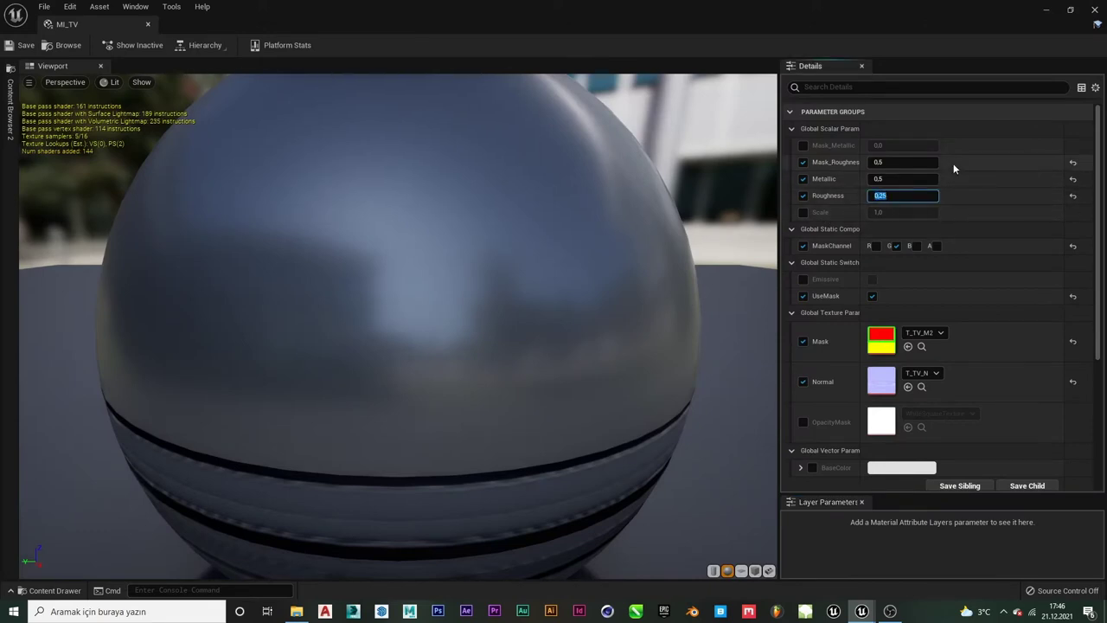
{"action": "type", "text": "0"}
{"action": "key", "text": "Return"}
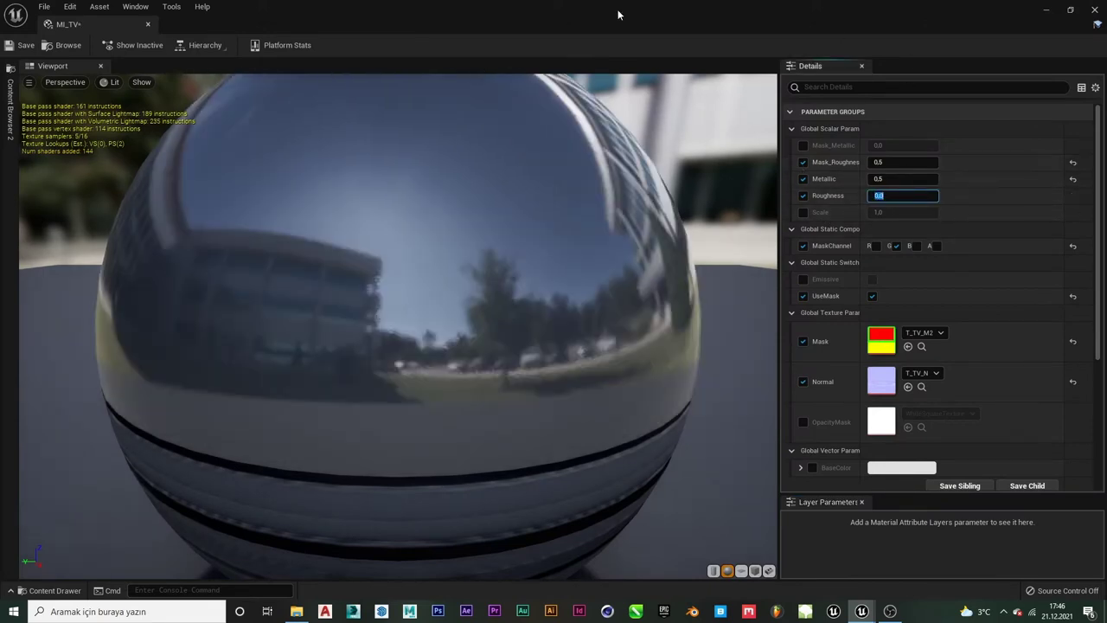
{"action": "left_click", "coordinate": [19, 45]}
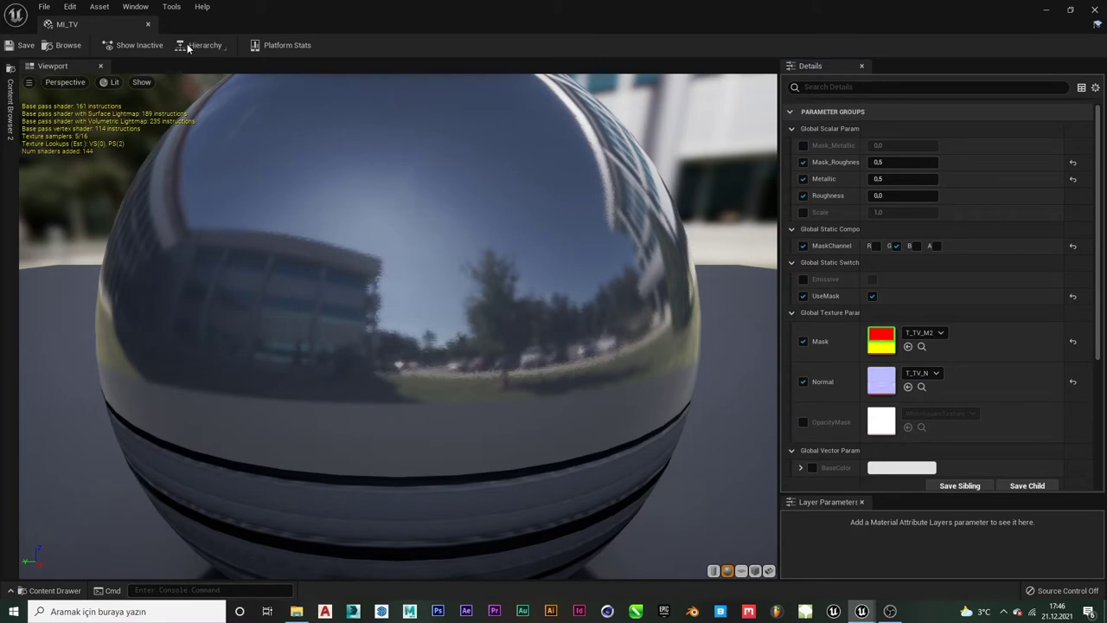
{"action": "left_click", "coordinate": [148, 24]}
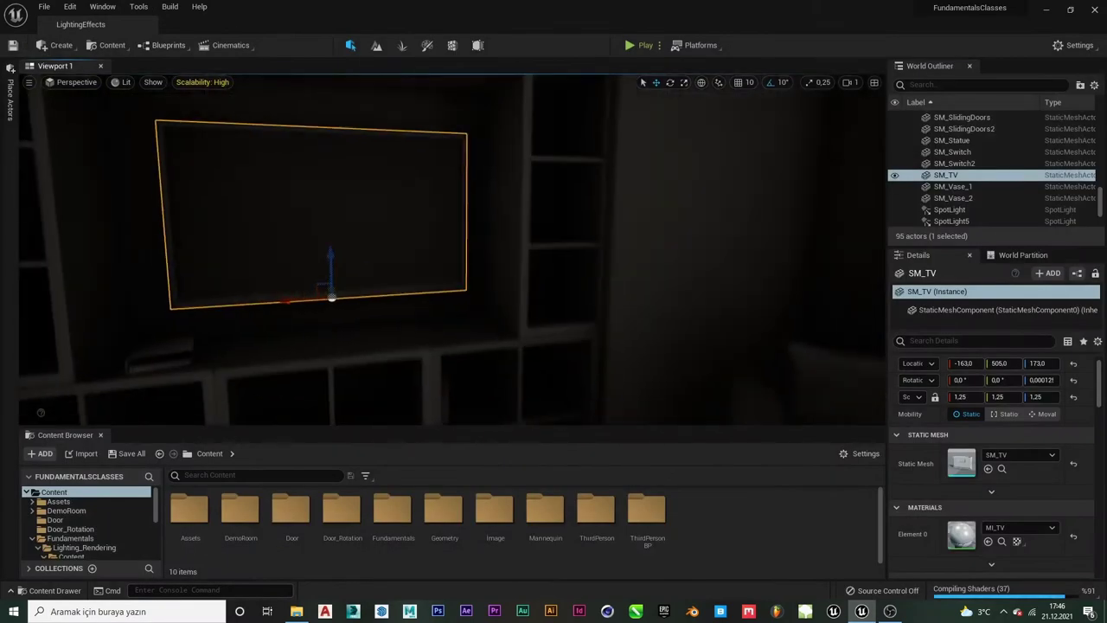
{"action": "right_click_drag", "start_coordinate": [450, 251], "coordinate": [328, 251]}
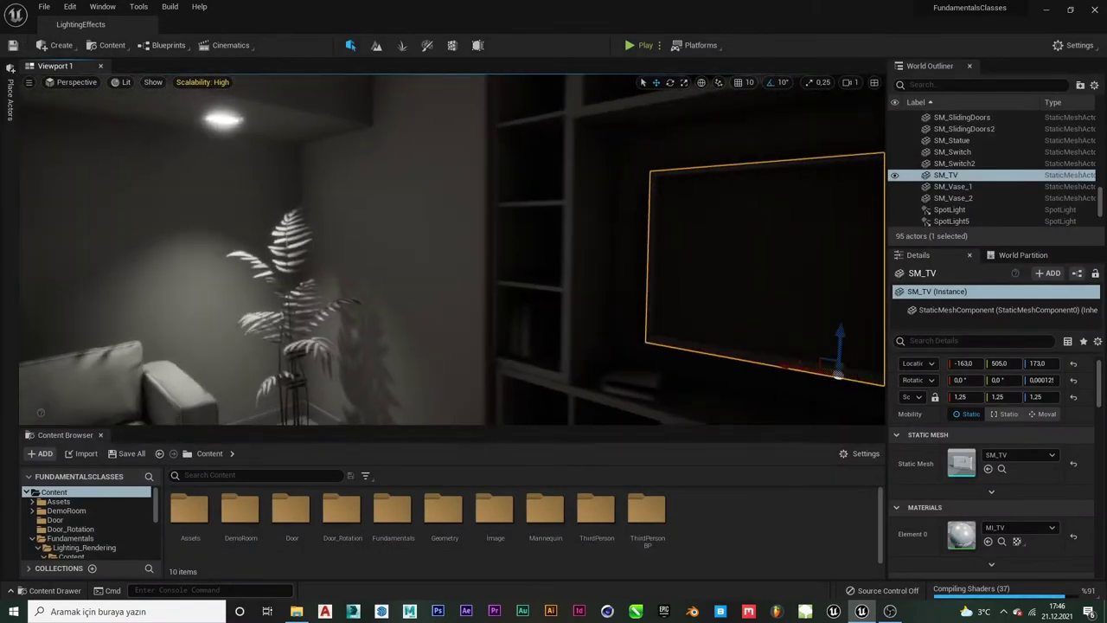
{"action": "right_click_drag", "start_coordinate": [450, 251], "coordinate": [526, 240]}
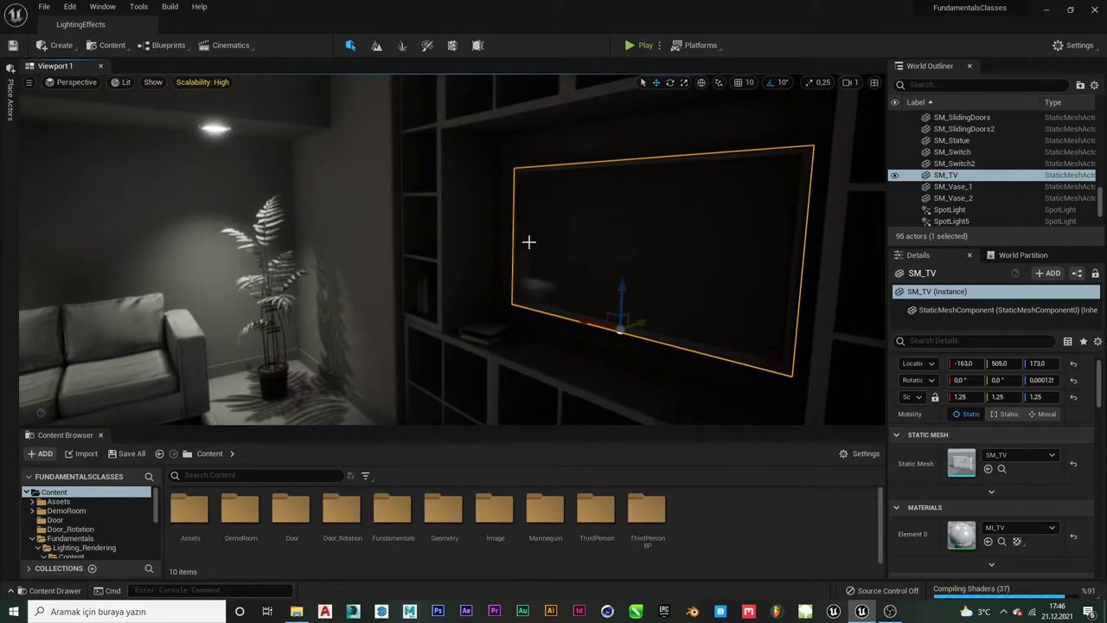
{"action": "left_click", "coordinate": [344, 233]}
{"action": "right_click_drag", "start_coordinate": [450, 251], "coordinate": [553, 247]}
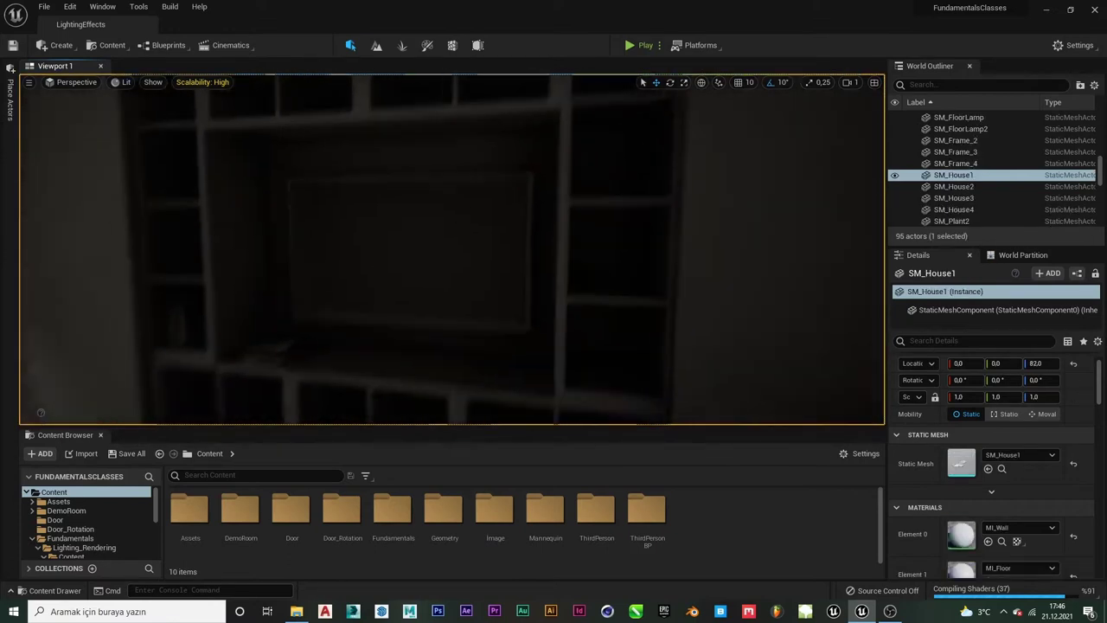
{"action": "right_click_drag", "start_coordinate": [426, 207], "coordinate": [484, 216]}
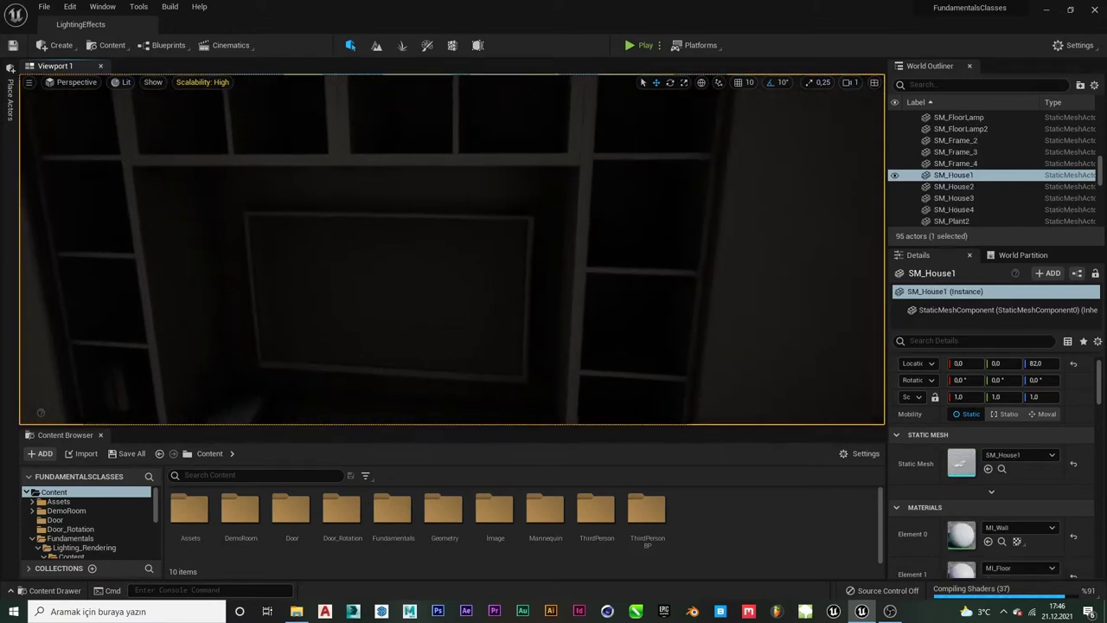
Drag a Plane from the Place Actors Shapes category onto the TV cabinet, creating Plane3.
{"action": "left_click", "coordinate": [11, 91]}
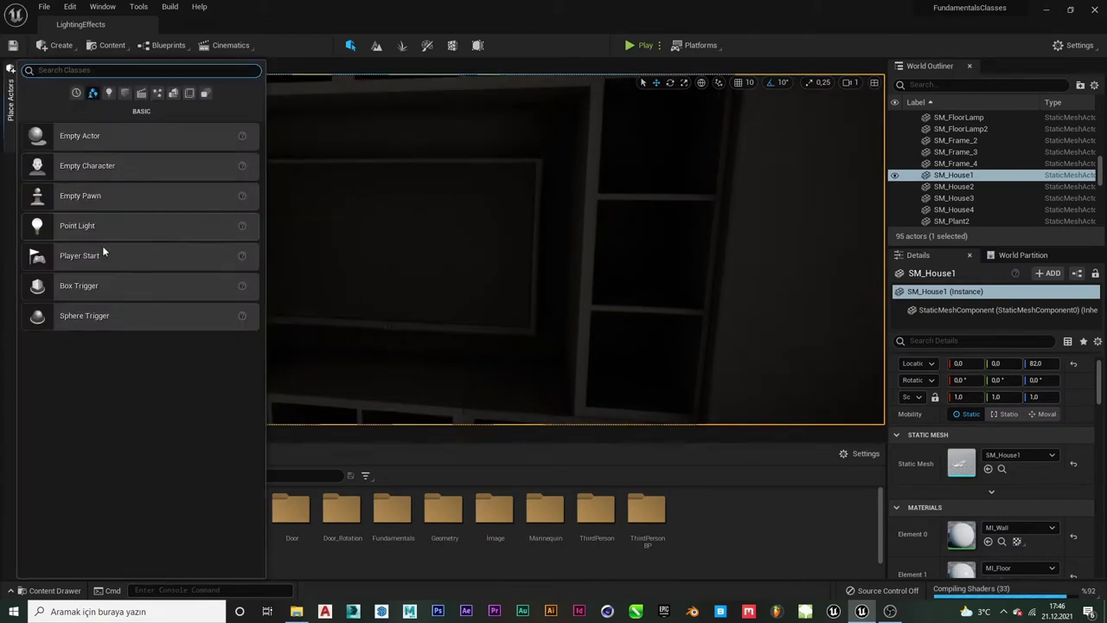
{"action": "left_click", "coordinate": [100, 289]}
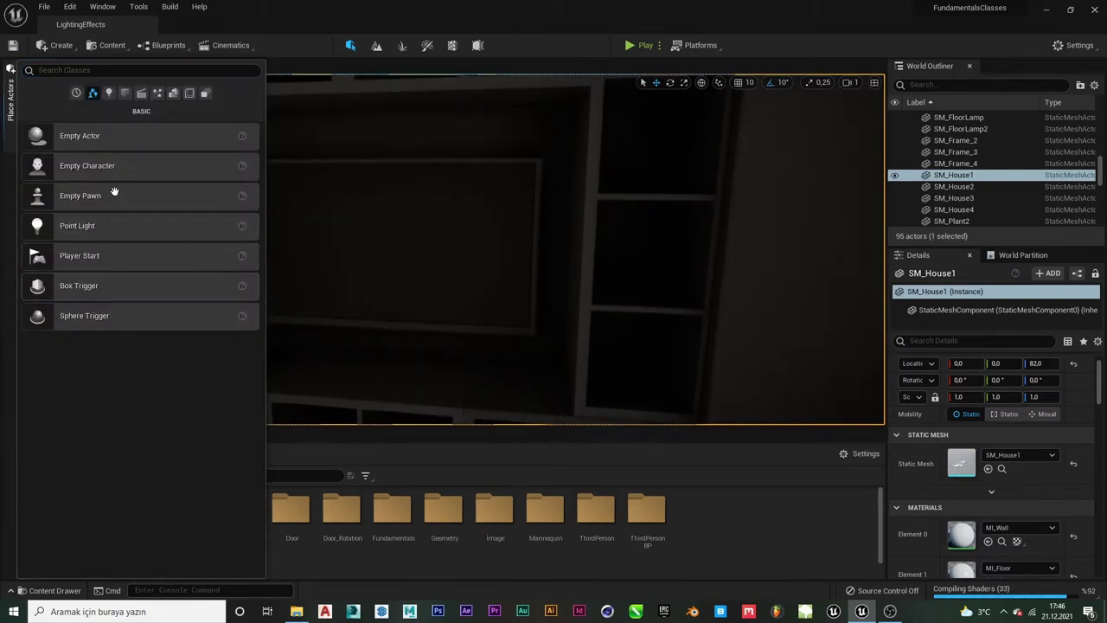
{"action": "left_click", "coordinate": [124, 95]}
{"action": "mouse_move", "coordinate": [117, 250]}
{"action": "left_mouse_down"}
{"action": "mouse_move", "coordinate": [423, 291]}
{"action": "mouse_move", "coordinate": [390, 289]}
{"action": "left_mouse_up"}
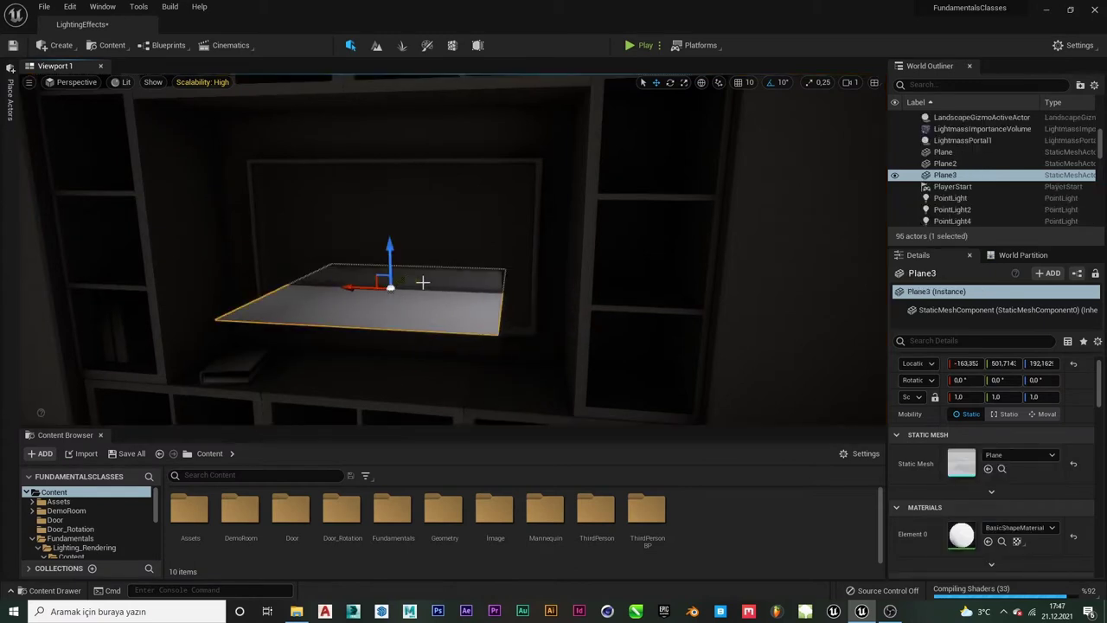
Rename Plane3 to Planetv.
{"action": "left_click", "coordinate": [963, 177]}
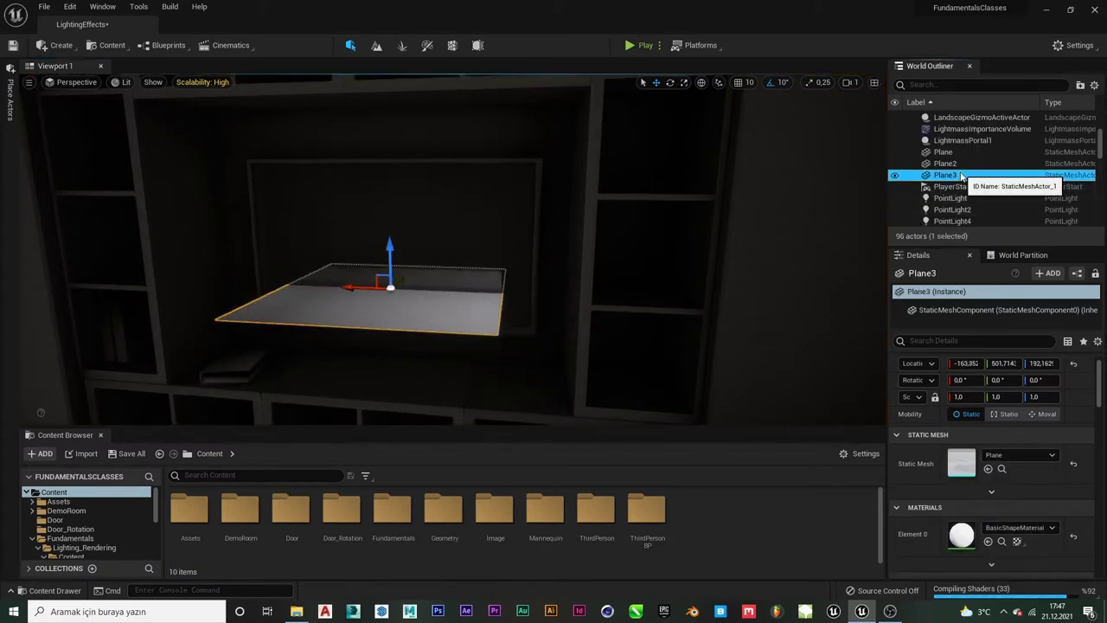
{"action": "left_click", "coordinate": [964, 177]}
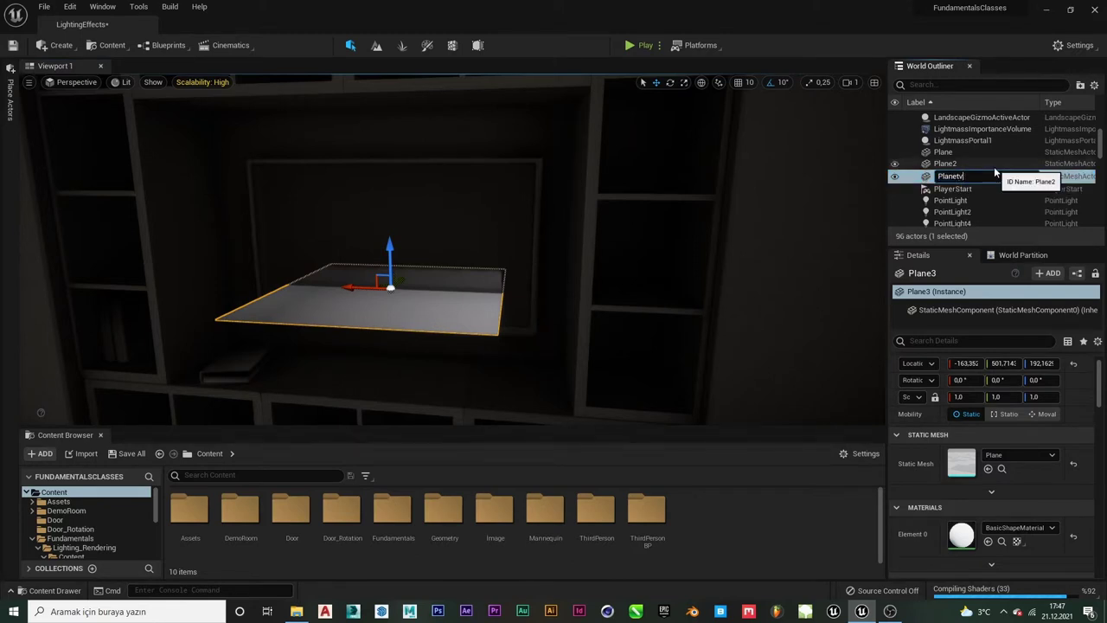
{"action": "key", "text": "Return"}
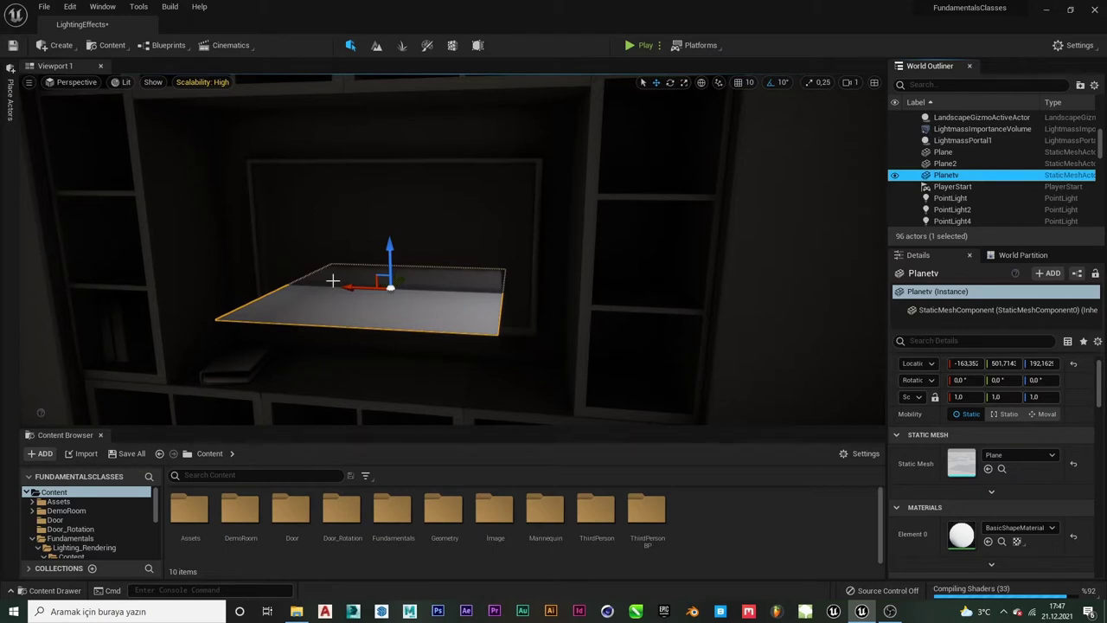
Rotate Planetv upright to -90 degrees and slide it along X and Y over the TV.
{"action": "key", "text": "e"}
{"action": "left_click_drag", "start_coordinate": [385, 258], "coordinate": [385, 258]}
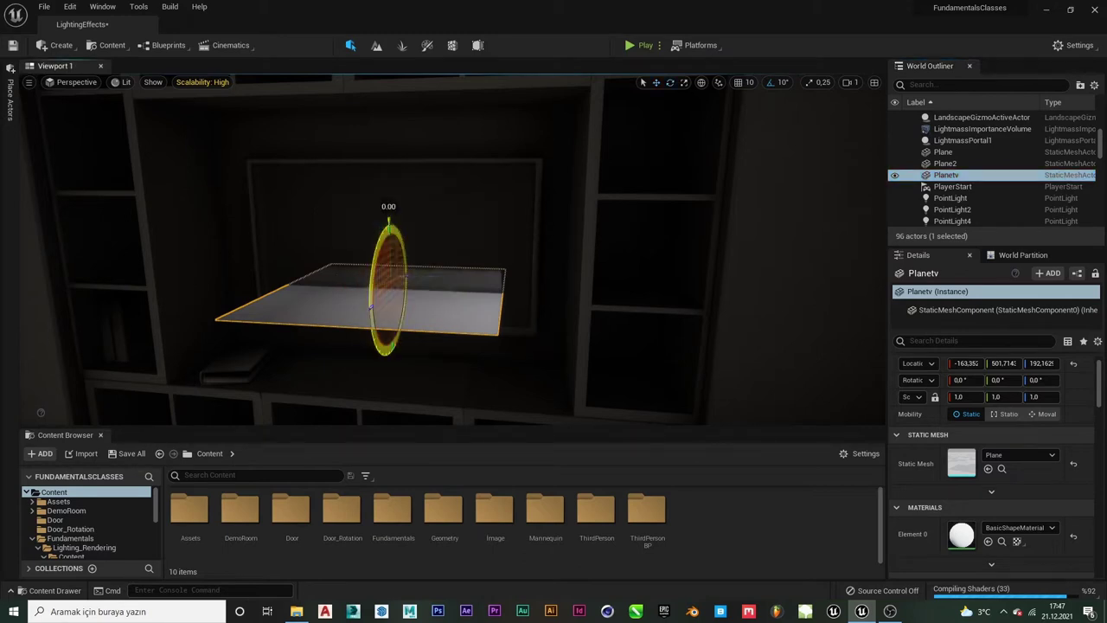
{"action": "left_click_drag", "start_coordinate": [370, 305], "coordinate": [367, 310]}
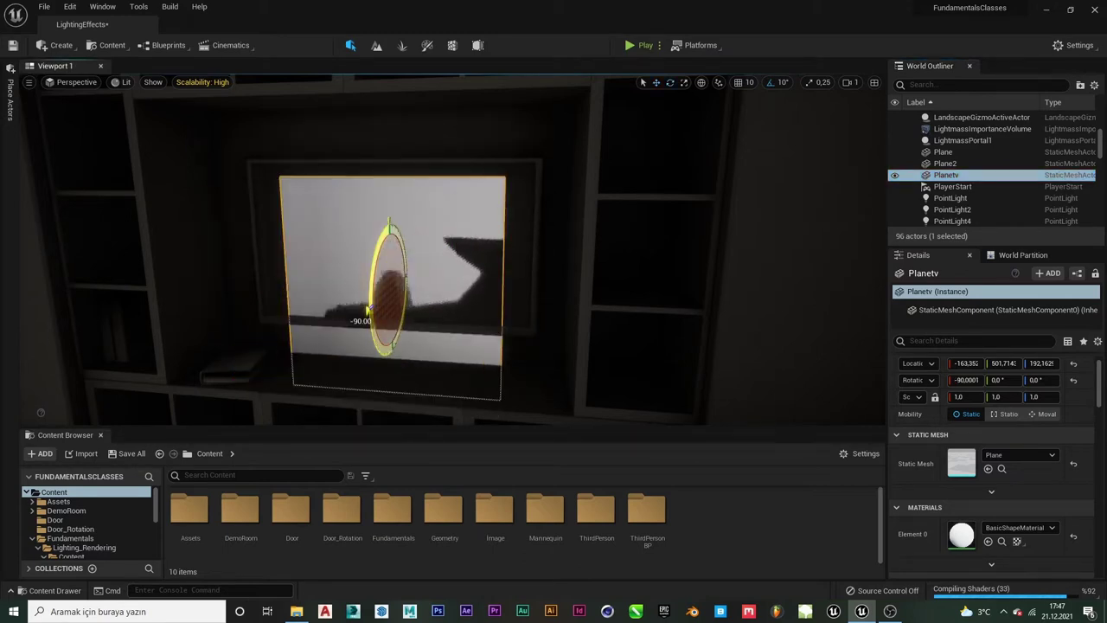
{"action": "key", "text": "w"}
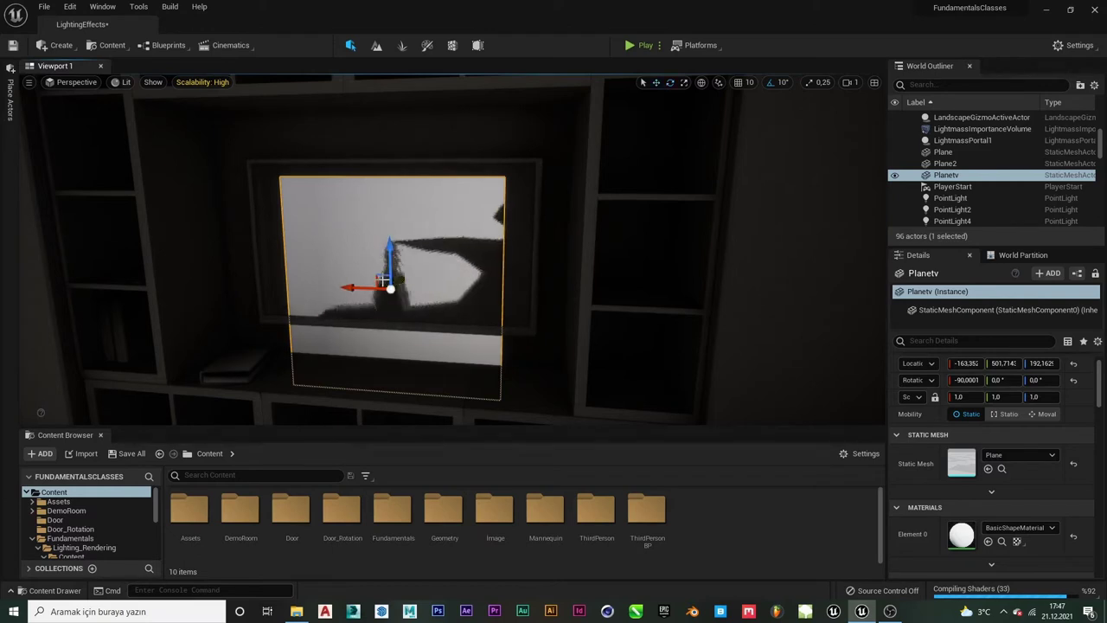
{"action": "left_click_drag", "start_coordinate": [382, 279], "coordinate": [318, 280]}
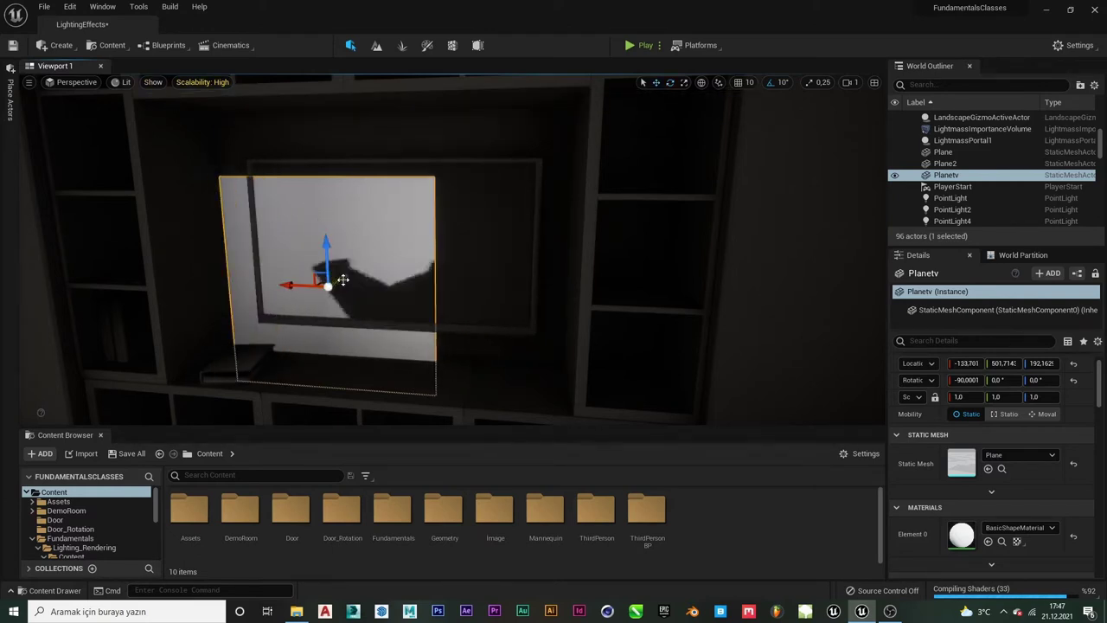
{"action": "left_click_drag", "start_coordinate": [343, 279], "coordinate": [328, 297]}
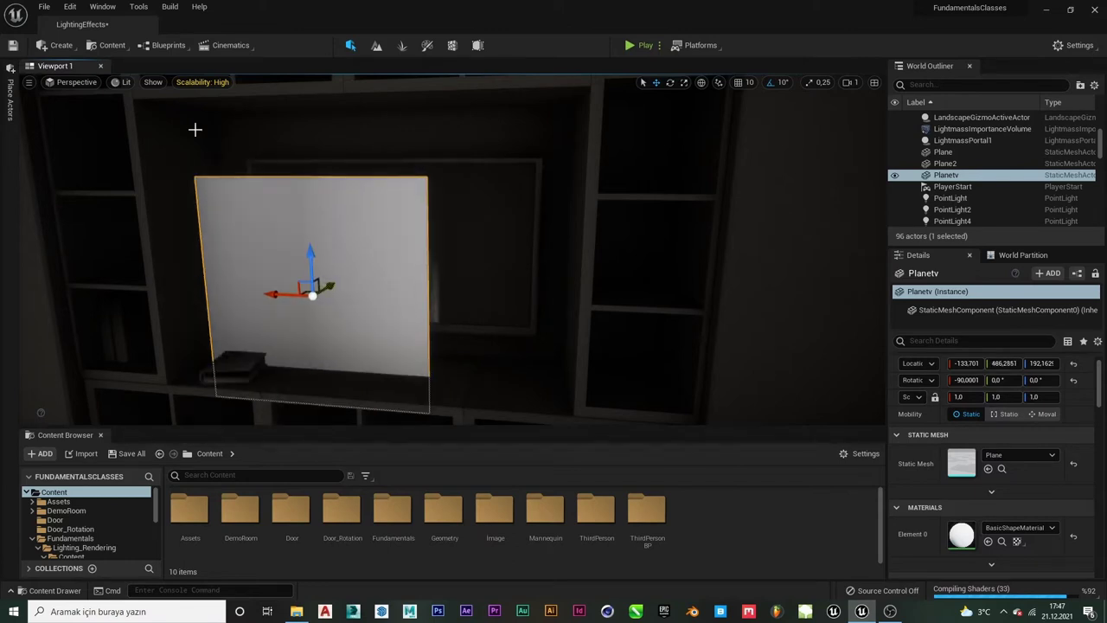
Switch the viewport to Lighting Only and bring Planetv into close view.
{"action": "left_click", "coordinate": [123, 83]}
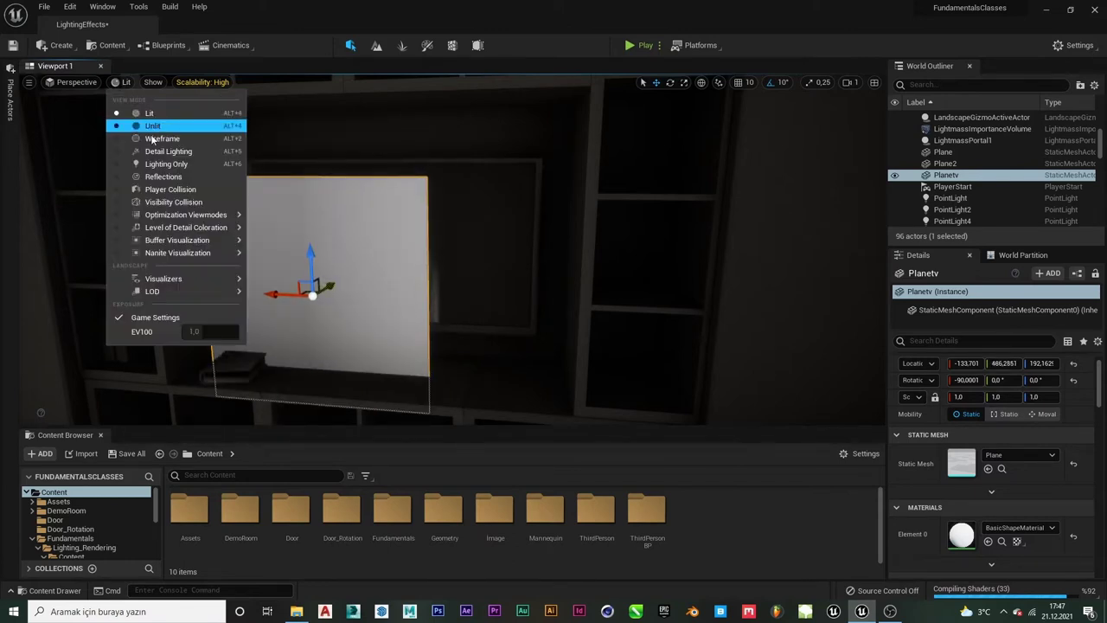
{"action": "left_click", "coordinate": [165, 165]}
{"action": "right_click_drag", "start_coordinate": [290, 221], "coordinate": [259, 221]}
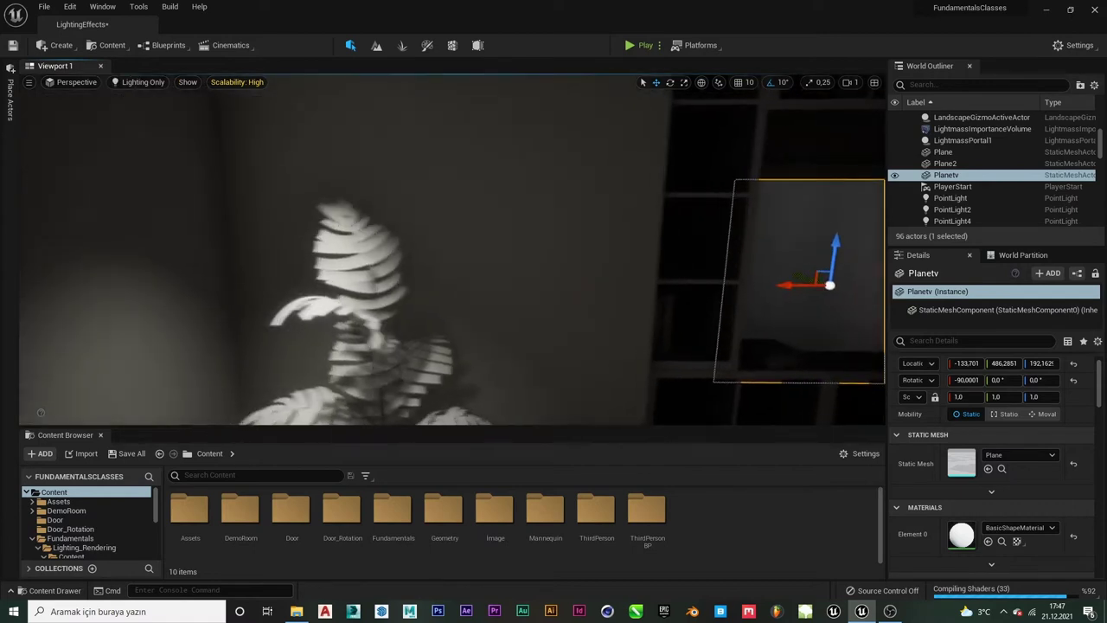
{"action": "right_click_drag", "start_coordinate": [417, 308], "coordinate": [417, 308]}
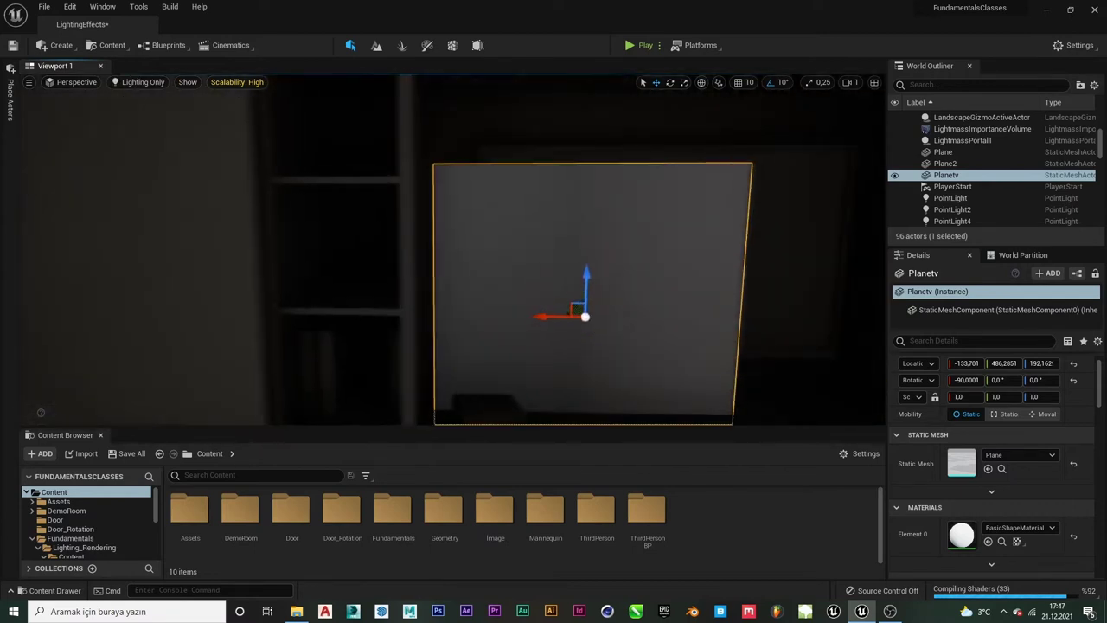
Move Planetv up against the TV and widen it toward the TV's width.
{"action": "mouse_move", "coordinate": [451, 319]}
{"action": "left_mouse_down"}
{"action": "mouse_move", "coordinate": [614, 292]}
{"action": "mouse_move", "coordinate": [588, 251]}
{"action": "left_mouse_up"}
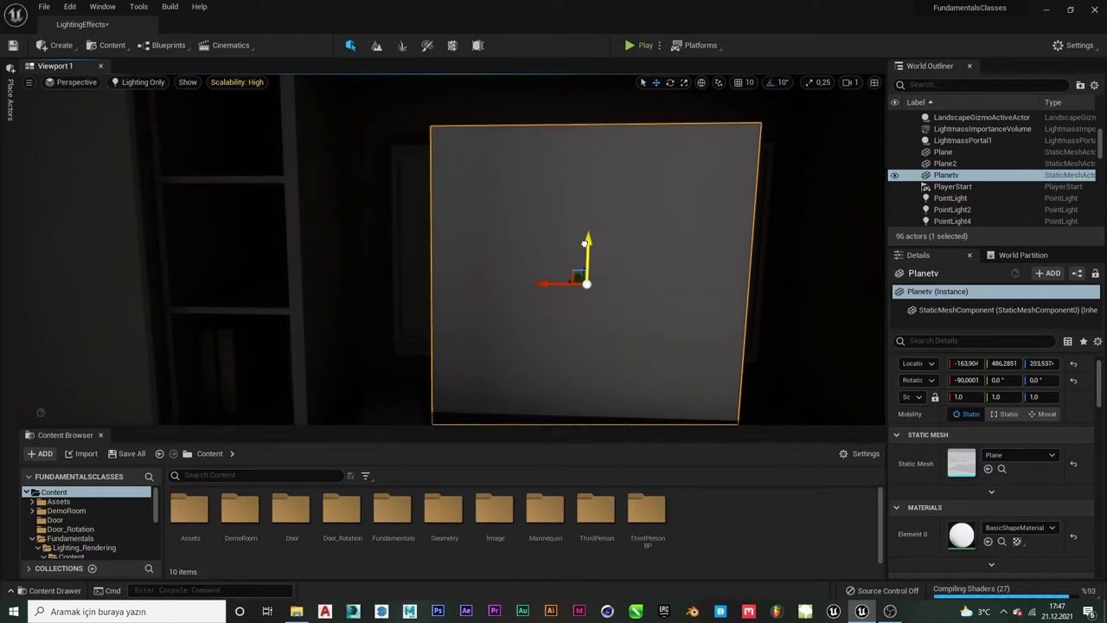
{"action": "right_click_drag", "start_coordinate": [589, 251], "coordinate": [623, 250]}
{"action": "right_click_drag", "start_coordinate": [530, 243], "coordinate": [530, 243]}
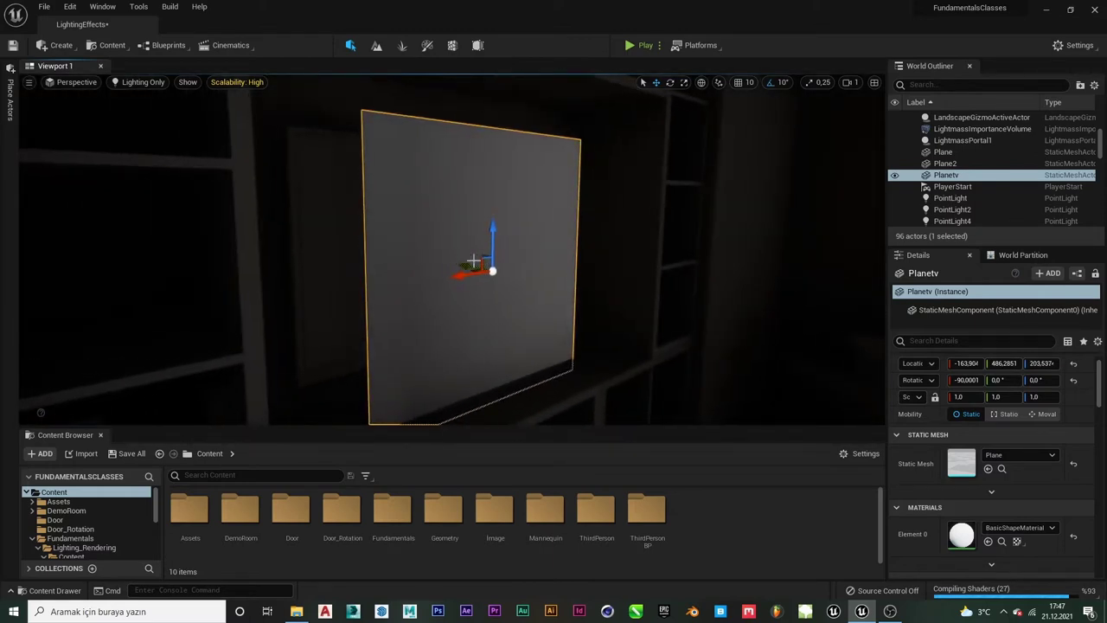
{"action": "left_click_drag", "start_coordinate": [469, 265], "coordinate": [442, 266]}
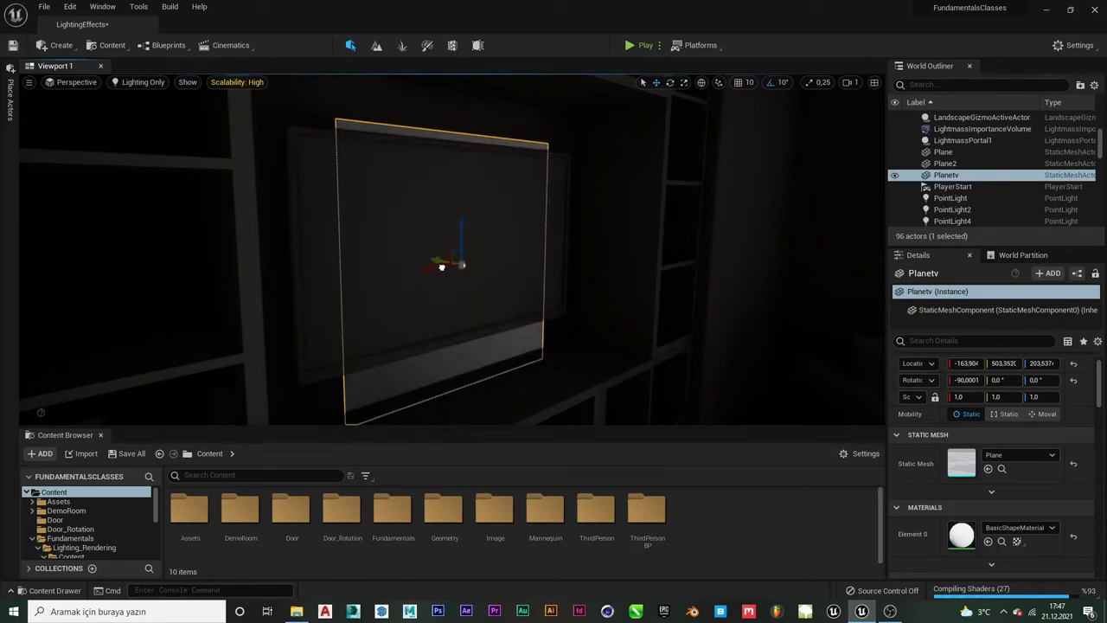
{"action": "key", "text": "e"}
{"action": "right_click_drag", "start_coordinate": [472, 285], "coordinate": [472, 285]}
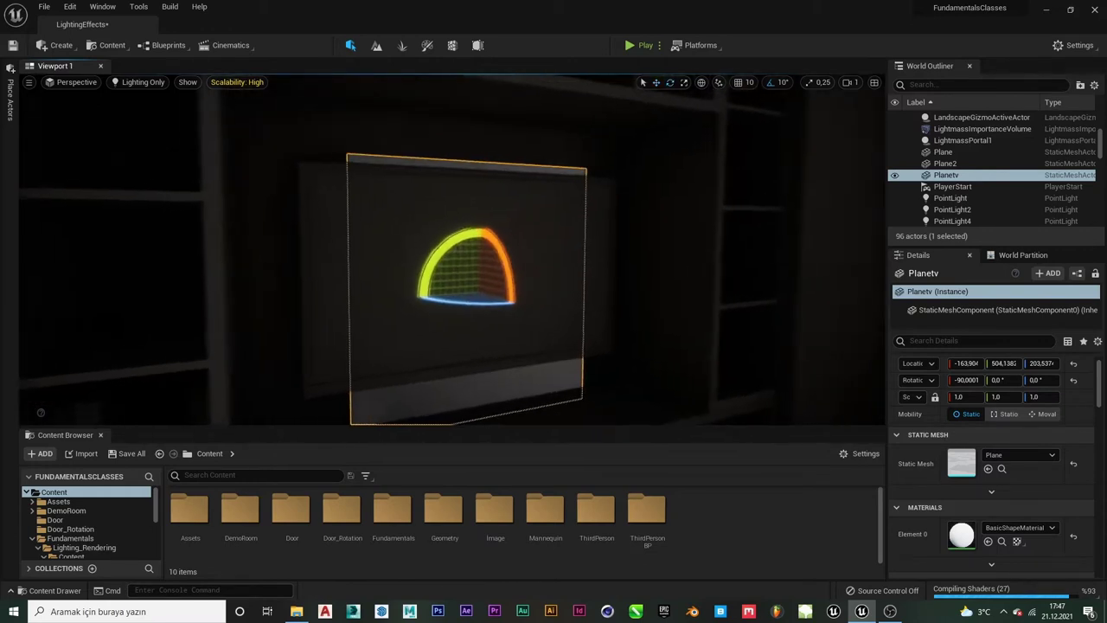
{"action": "key", "text": "r"}
{"action": "left_click_drag", "start_coordinate": [447, 290], "coordinate": [443, 291]}
{"action": "key", "text": "w"}
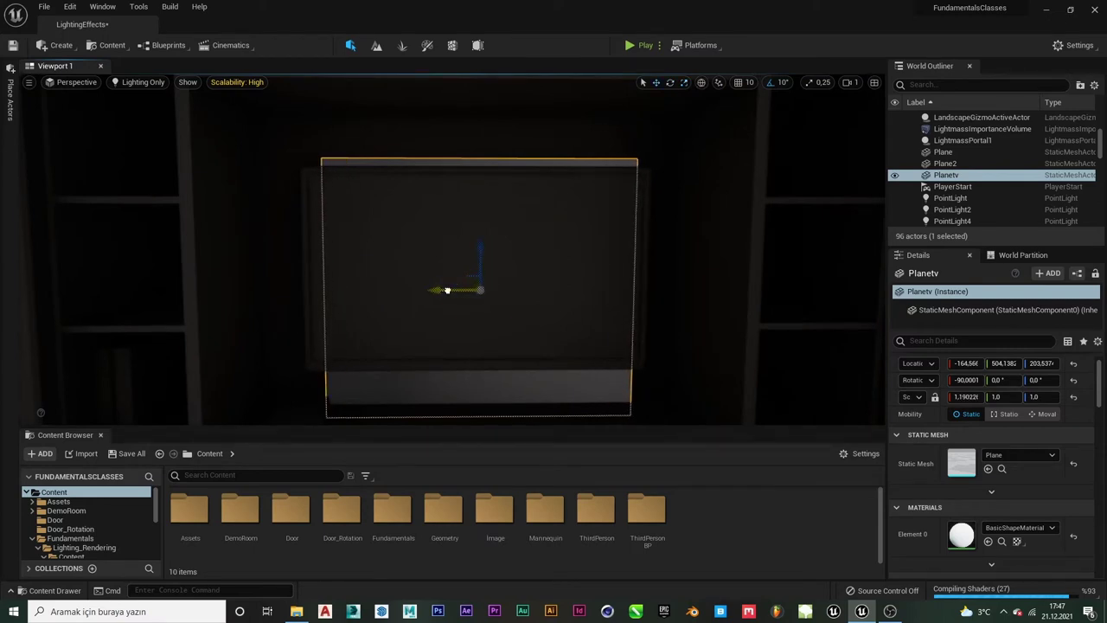
Select SM_TV, try shrinking its height, then undo the change.
{"action": "left_click", "coordinate": [449, 290]}
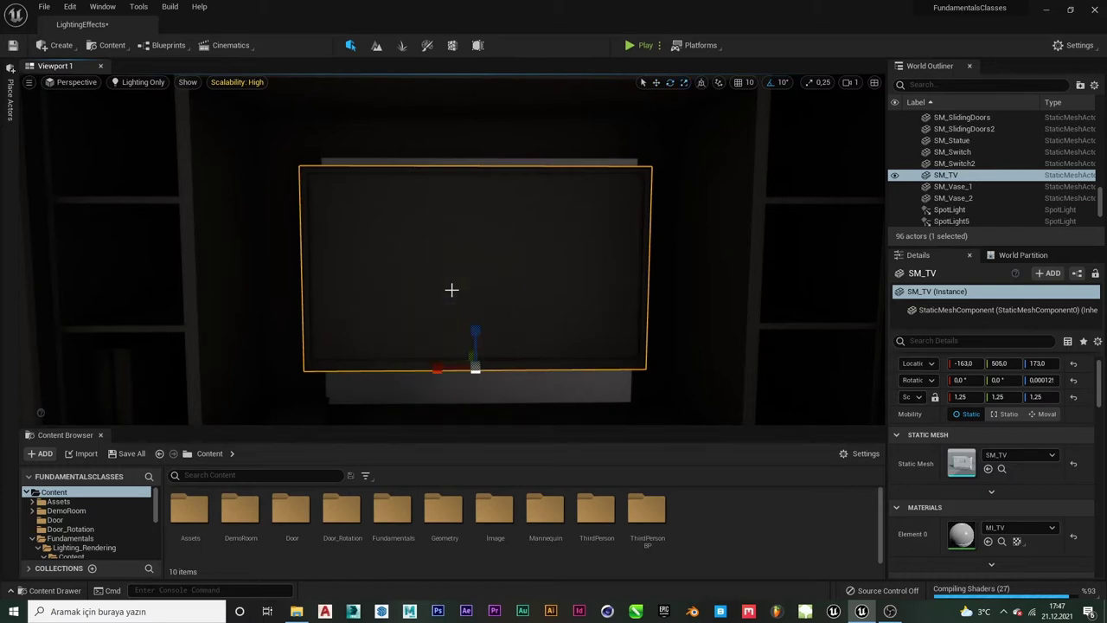
{"action": "key", "text": "e"}
{"action": "key", "text": "w"}
{"action": "key", "text": "e"}
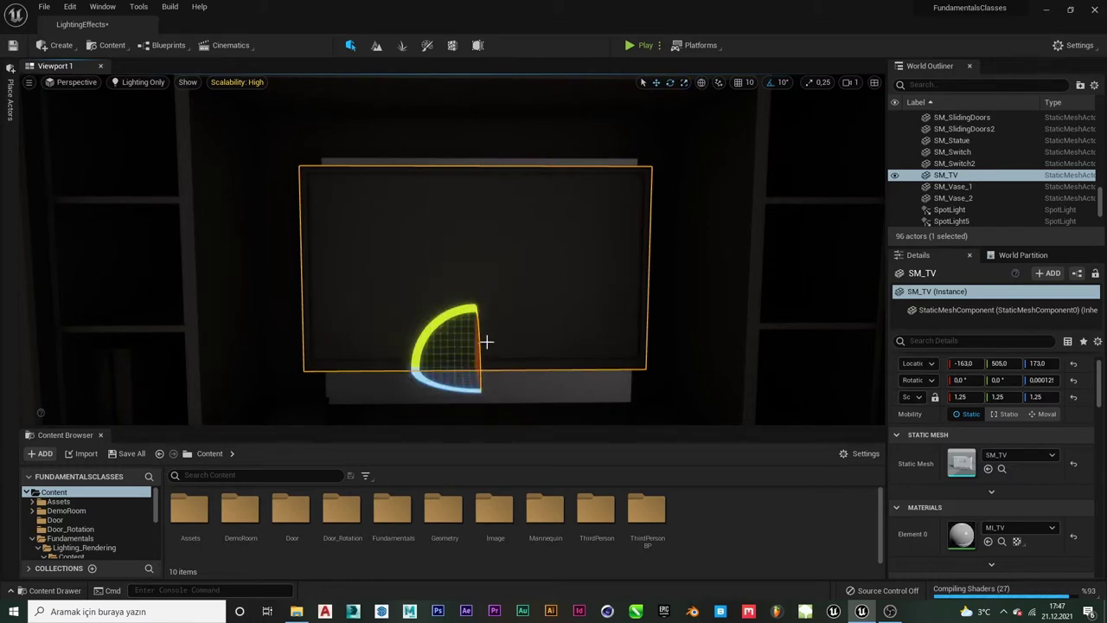
{"action": "key", "text": "w"}
{"action": "key", "text": "r"}
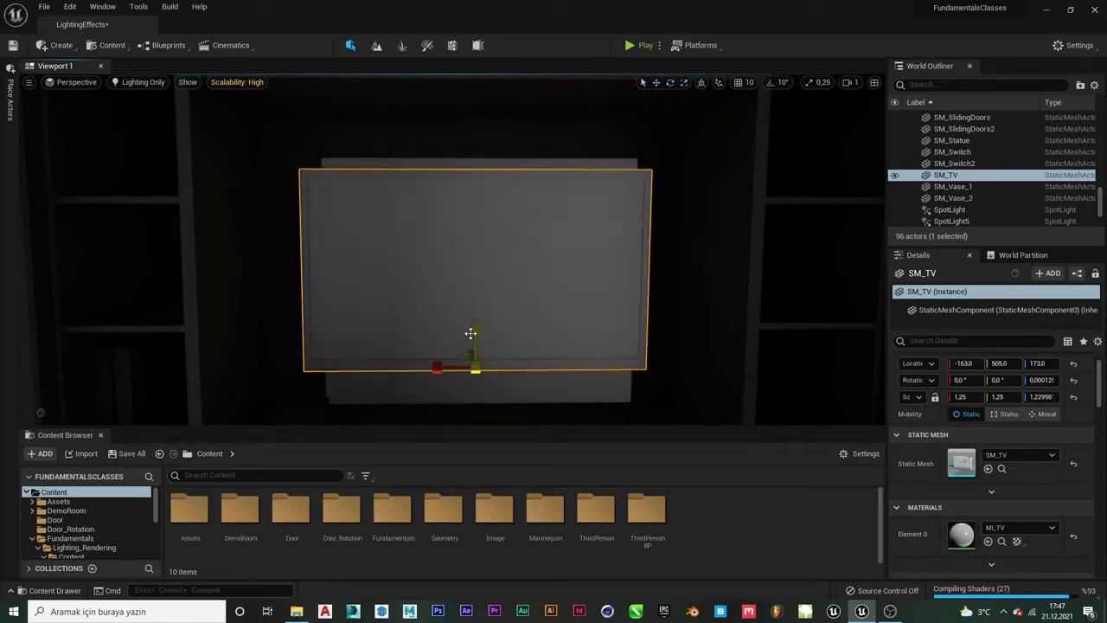
{"action": "left_click_drag", "start_coordinate": [470, 332], "coordinate": [475, 345]}
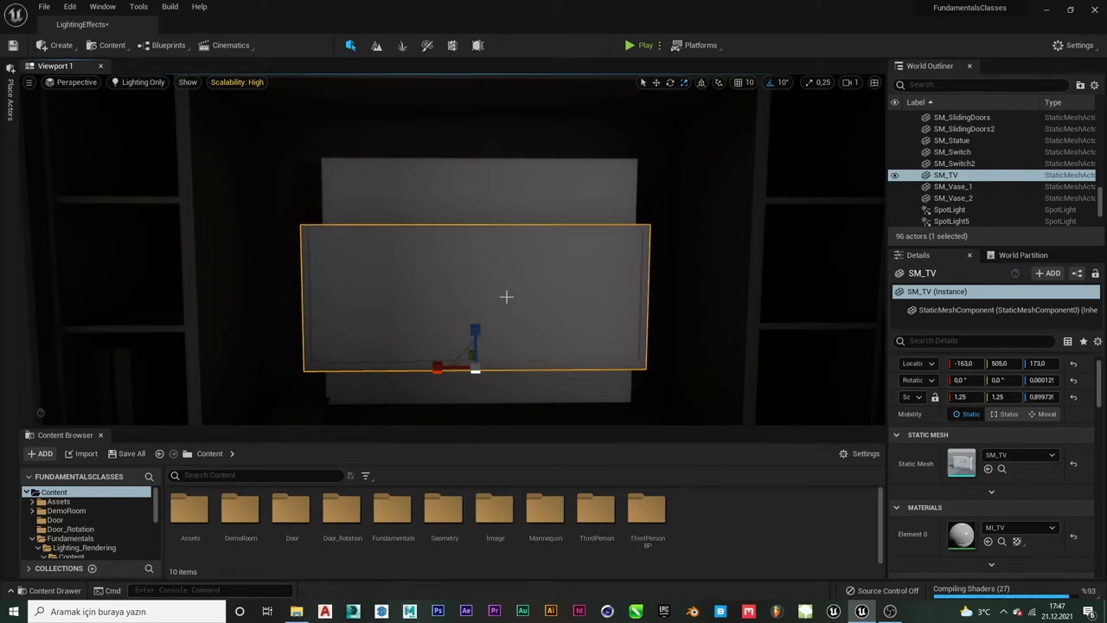
{"action": "key", "text": "ctrl+z"}
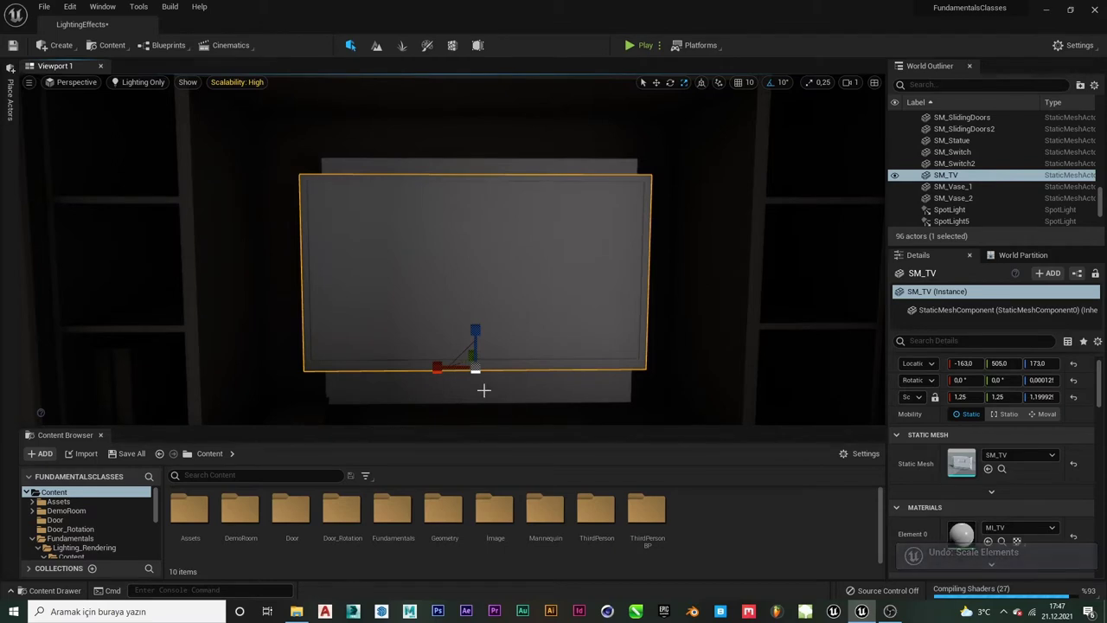
Scale Planetv to about 1.31 by 0.72 and align it over the TV screen.
{"action": "left_click", "coordinate": [470, 341]}
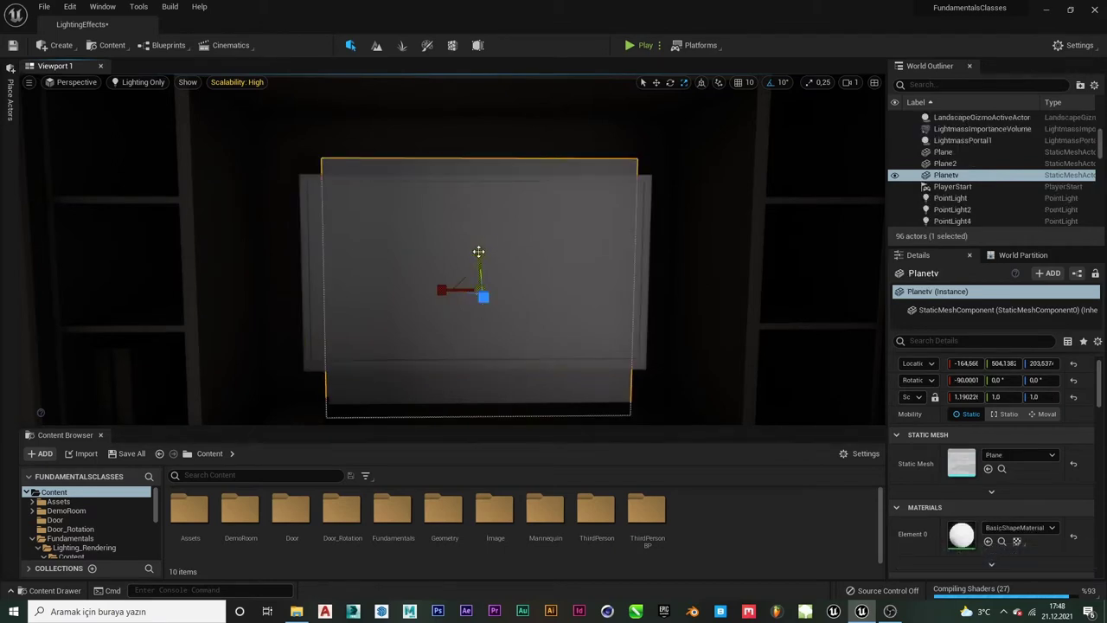
{"action": "left_click_drag", "start_coordinate": [478, 250], "coordinate": [504, 274]}
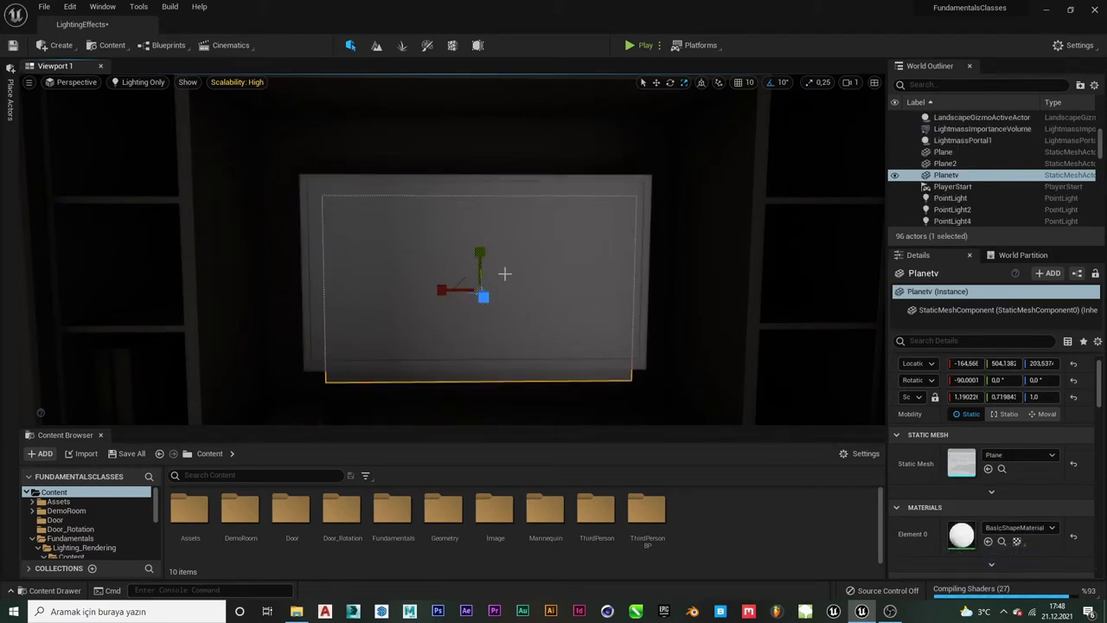
{"action": "key", "text": "w"}
{"action": "left_click_drag", "start_coordinate": [481, 256], "coordinate": [479, 240]}
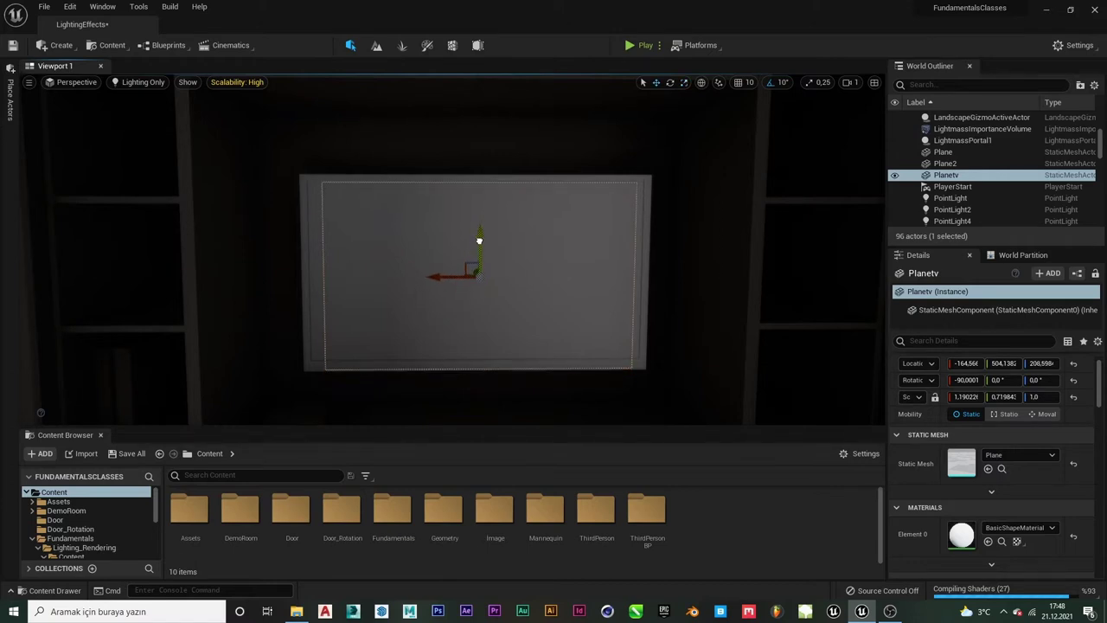
{"action": "key", "text": "e"}
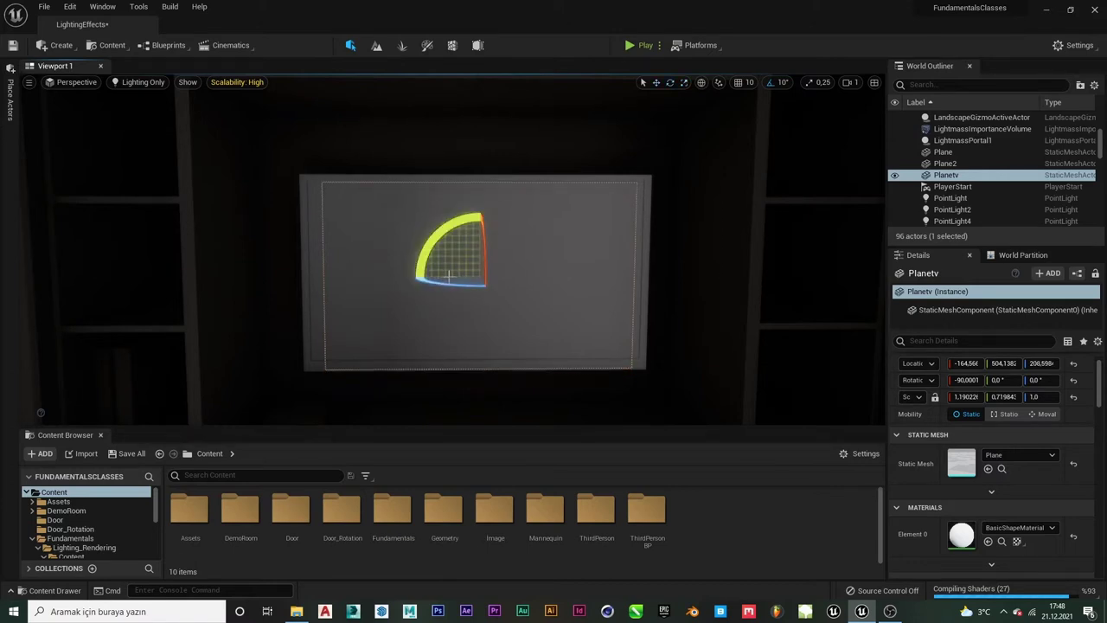
{"action": "key", "text": "r"}
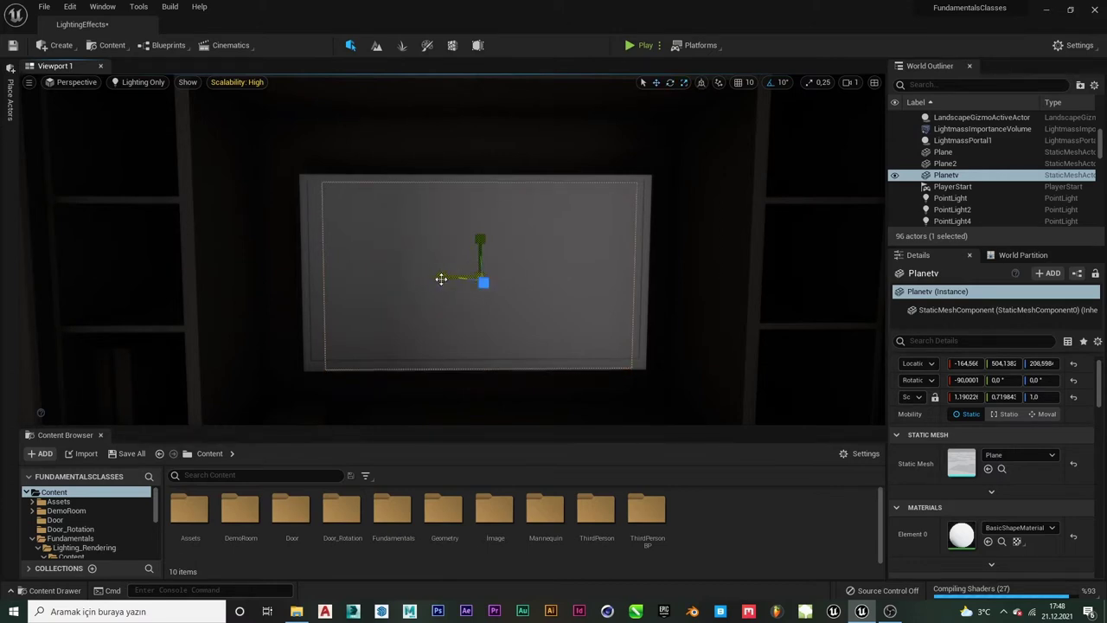
{"action": "left_click_drag", "start_coordinate": [441, 278], "coordinate": [437, 277]}
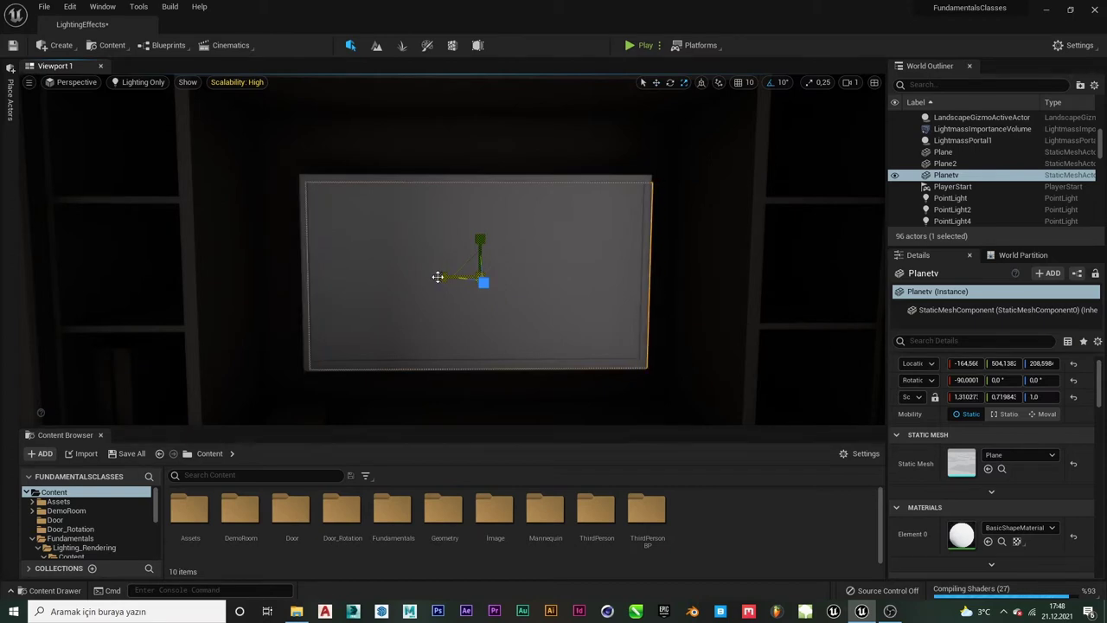
{"action": "key", "text": "w"}
{"action": "mouse_move", "coordinate": [459, 275]}
{"action": "left_mouse_down"}
{"action": "mouse_move", "coordinate": [474, 243]}
{"action": "mouse_move", "coordinate": [637, 234]}
{"action": "left_mouse_up"}
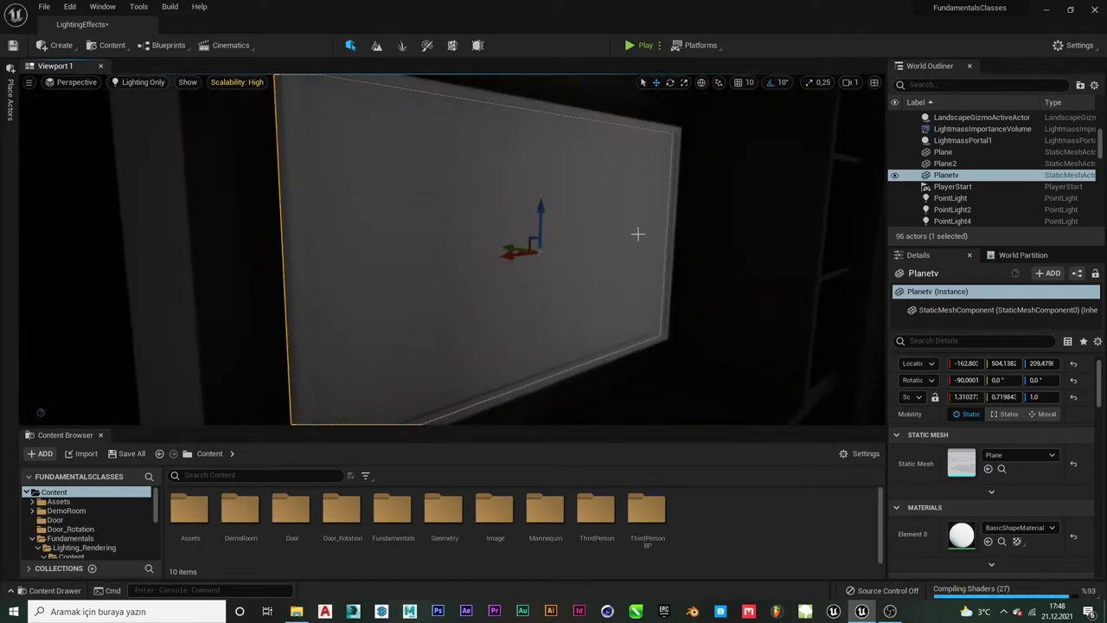
{"action": "left_click", "coordinate": [579, 235]}
{"action": "left_click", "coordinate": [534, 263]}
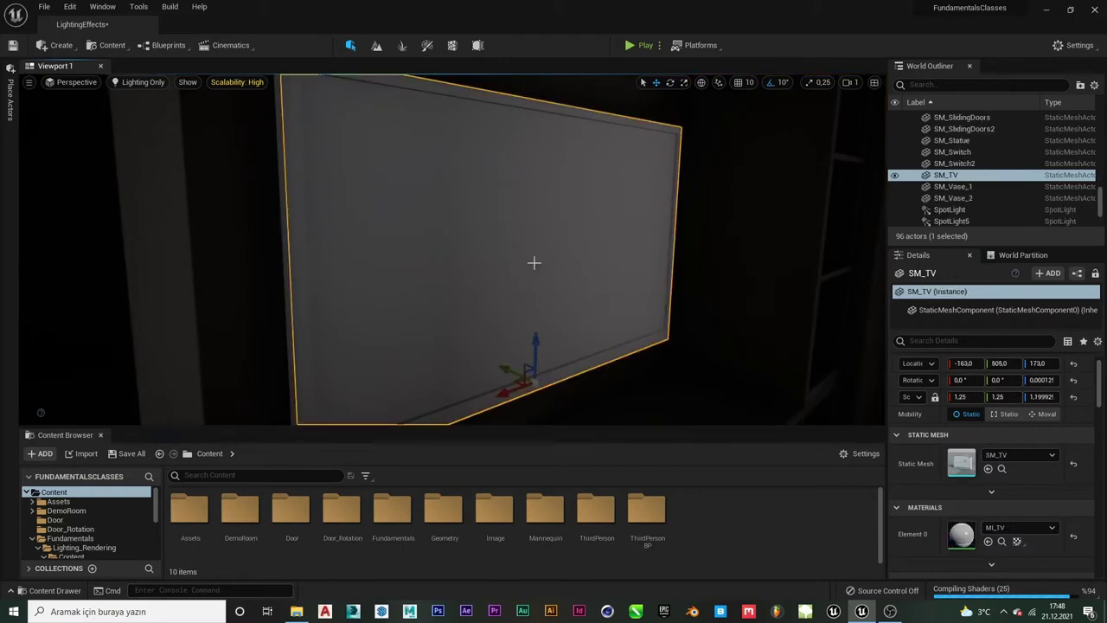
{"action": "mouse_move", "coordinate": [534, 264]}
{"action": "left_mouse_down", "text": "alt"}
{"action": "mouse_move", "coordinate": [545, 360]}
{"action": "mouse_move", "coordinate": [428, 342]}
{"action": "mouse_move", "coordinate": [709, 376]}
{"action": "mouse_move", "coordinate": [488, 349]}
{"action": "left_mouse_up", "text": "alt"}
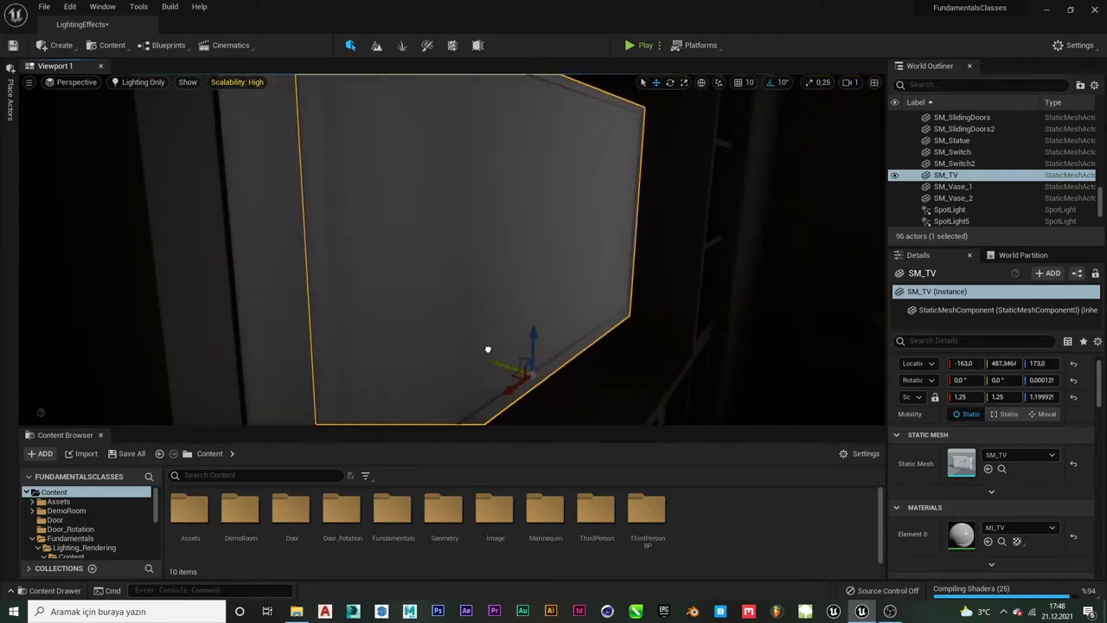
{"action": "key", "text": "ctrl+z"}
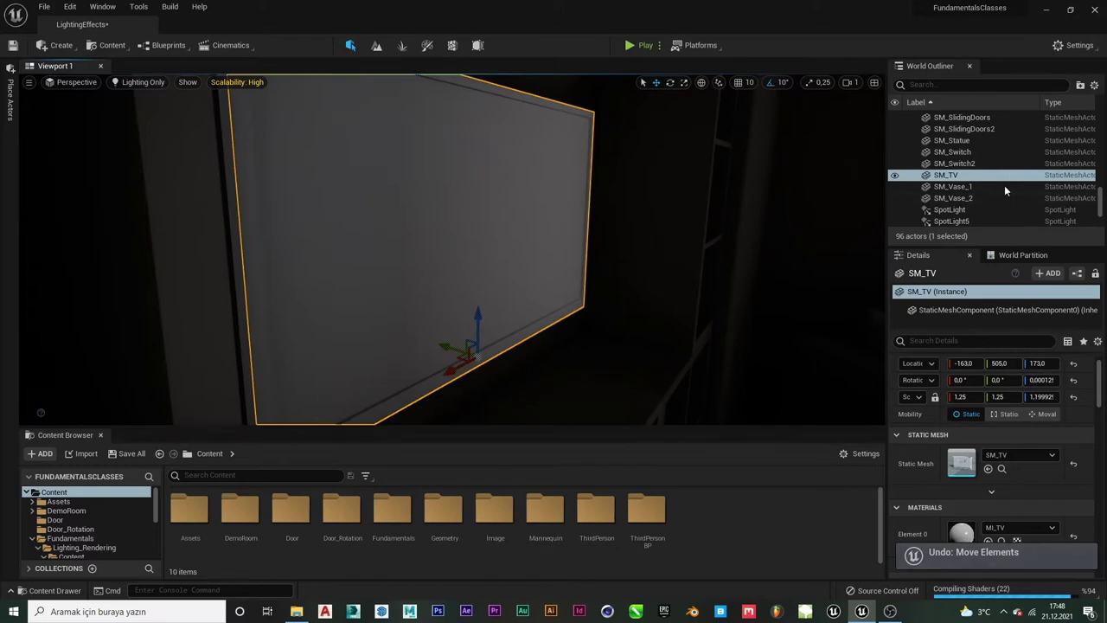
Find Planetv by searching 'pla' in the Outliner and focus the view on it.
{"action": "left_click", "coordinate": [969, 84]}
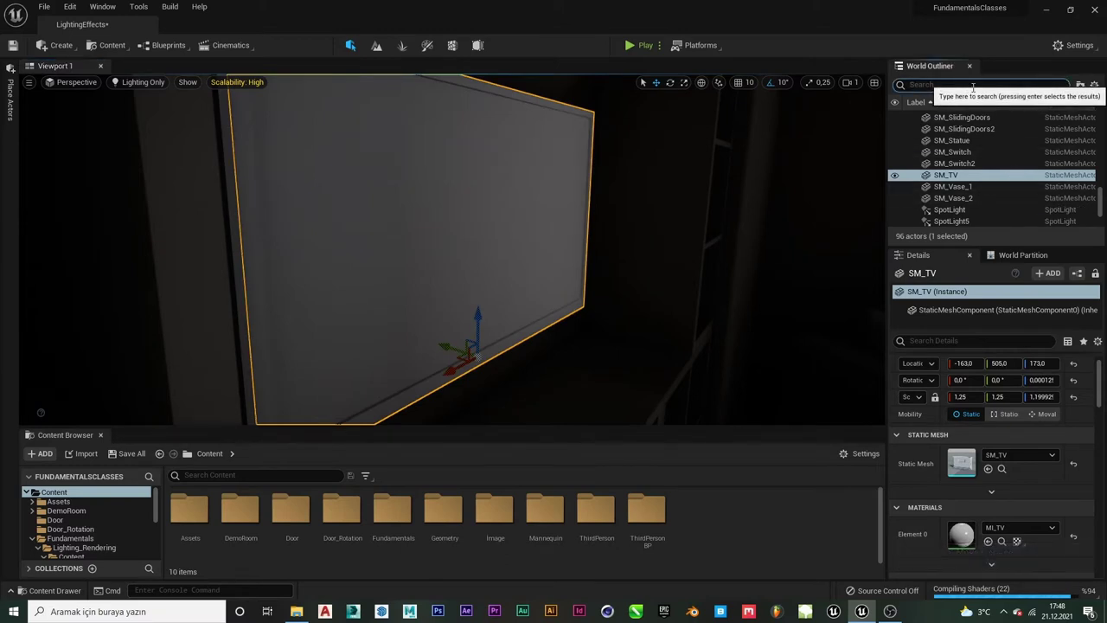
{"action": "type", "text": "tv"}
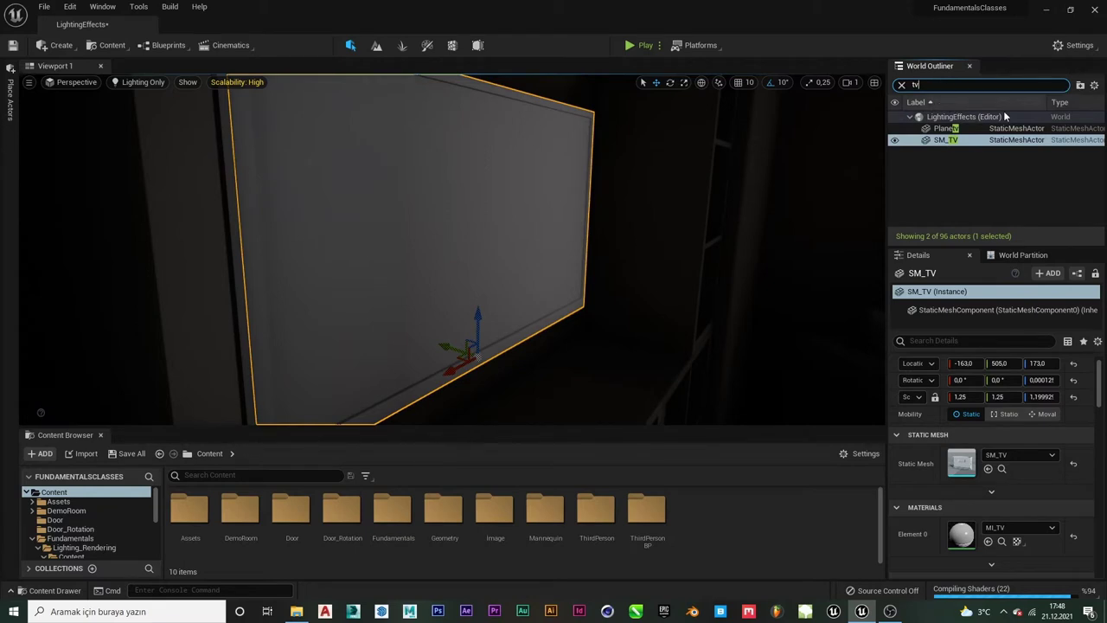
{"action": "key", "text": "BackSpace"}
{"action": "key", "text": "BackSpace"}
{"action": "type", "text": "pla"}
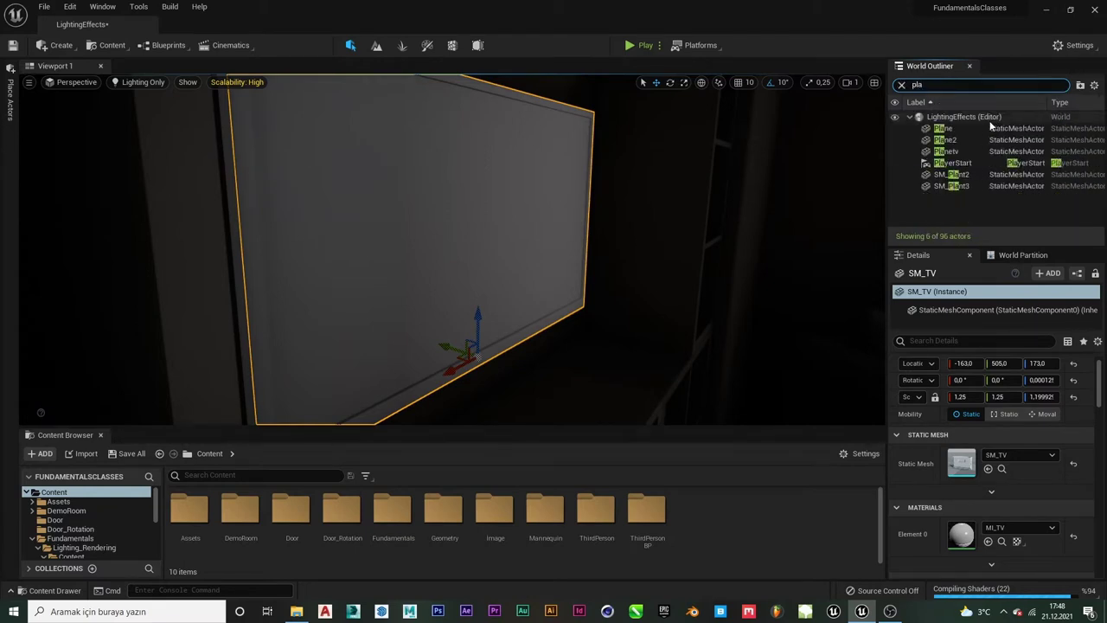
{"action": "left_click", "coordinate": [952, 162]}
{"action": "left_click", "coordinate": [945, 151]}
{"action": "key", "text": "f"}
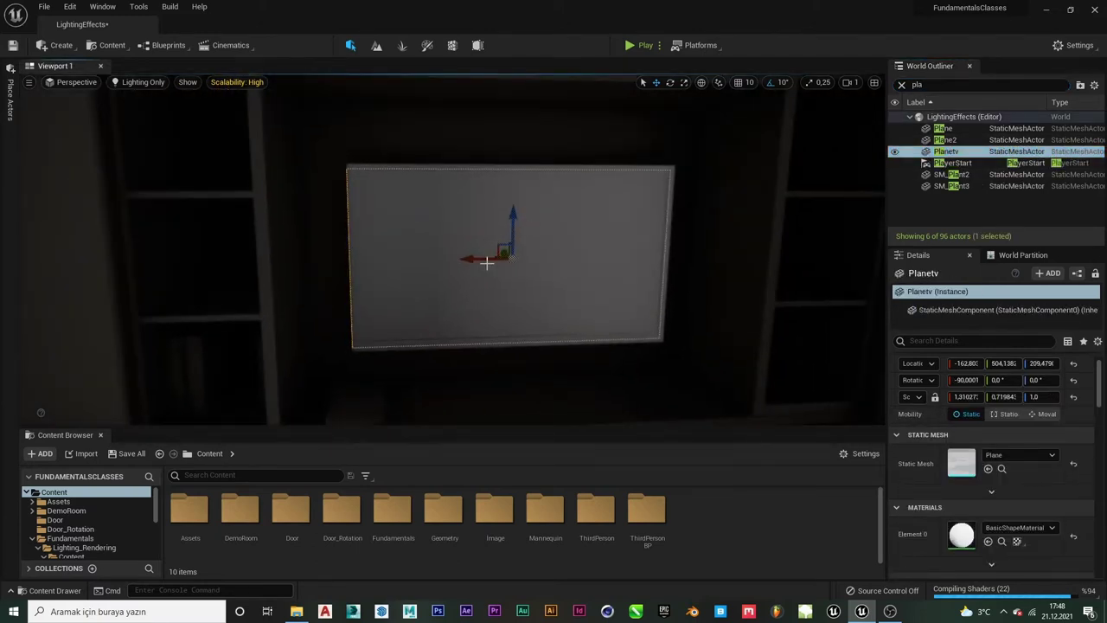
Nudge Planetv to about X -163.79 to match the TV, then select SM_TV.
{"action": "right_click_drag", "start_coordinate": [487, 262], "coordinate": [489, 249]}
{"action": "left_click_drag", "start_coordinate": [500, 262], "coordinate": [497, 229]}
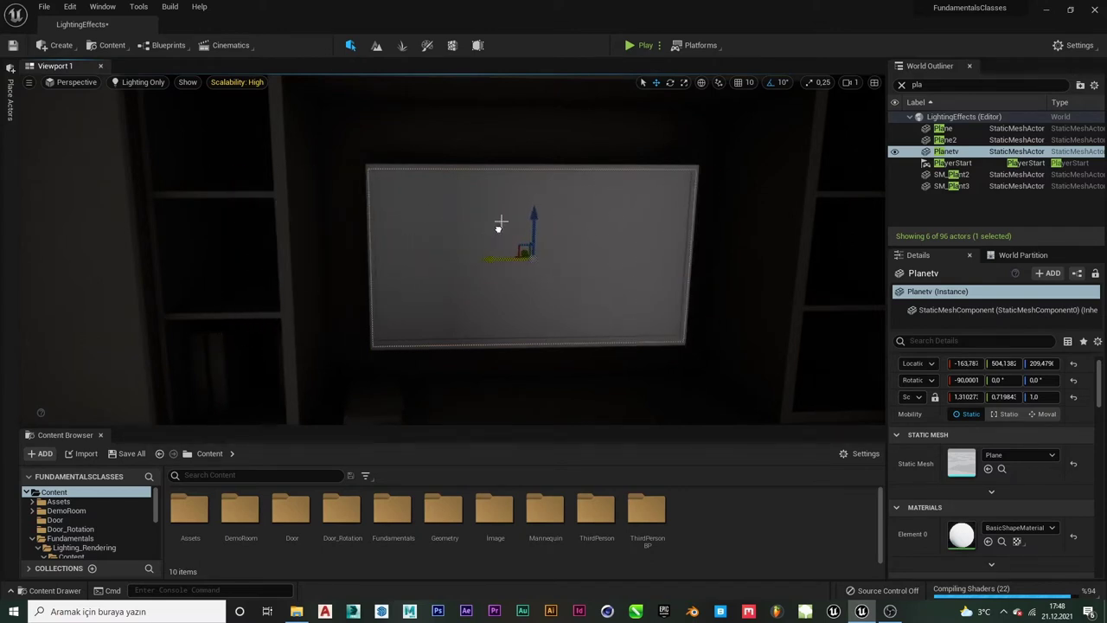
{"action": "mouse_move", "coordinate": [498, 225]}
{"action": "right_mouse_down"}
{"action": "mouse_move", "coordinate": [680, 254]}
{"action": "mouse_move", "coordinate": [761, 246]}
{"action": "right_mouse_up"}
{"action": "left_click", "coordinate": [709, 243]}
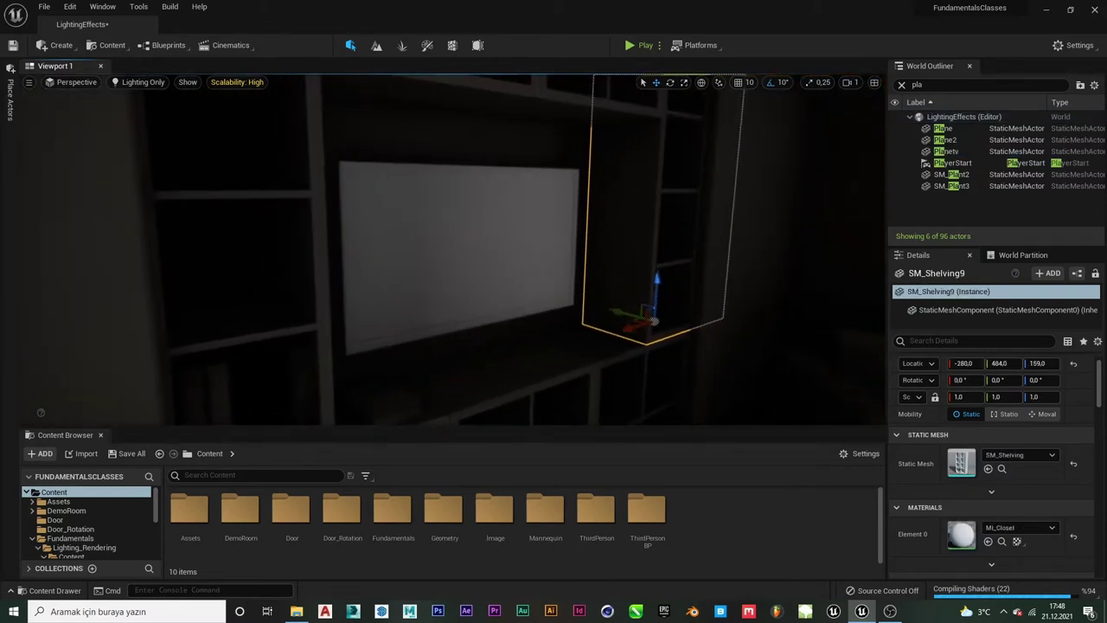
{"action": "left_click", "coordinate": [494, 245]}
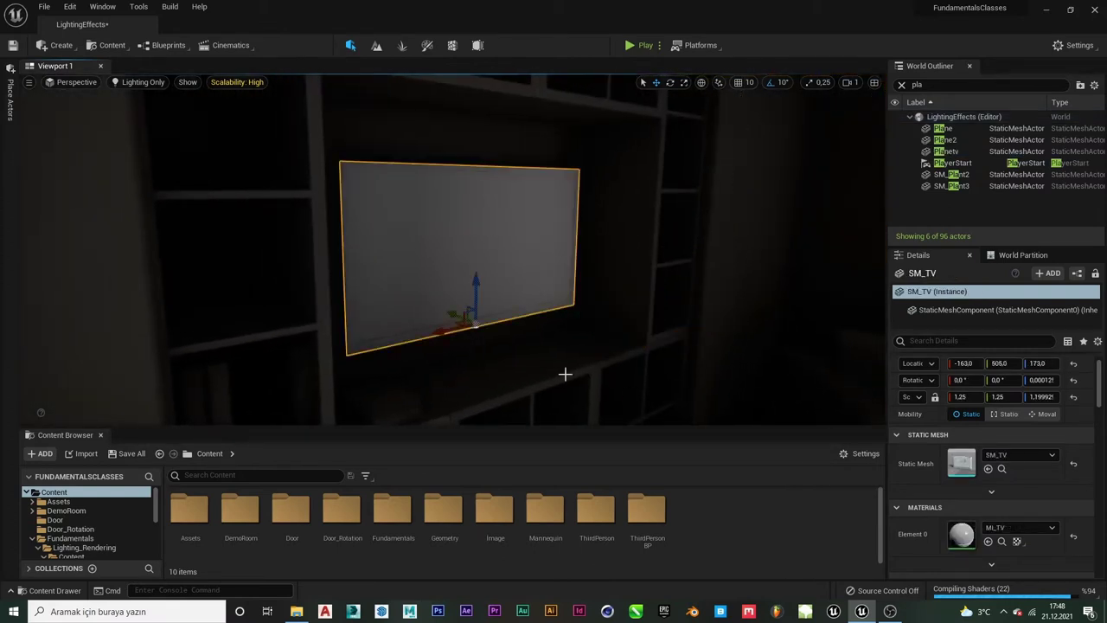
Add a 'Television' folder to the Content Browser and open it.
{"action": "right_click", "coordinate": [735, 544]}
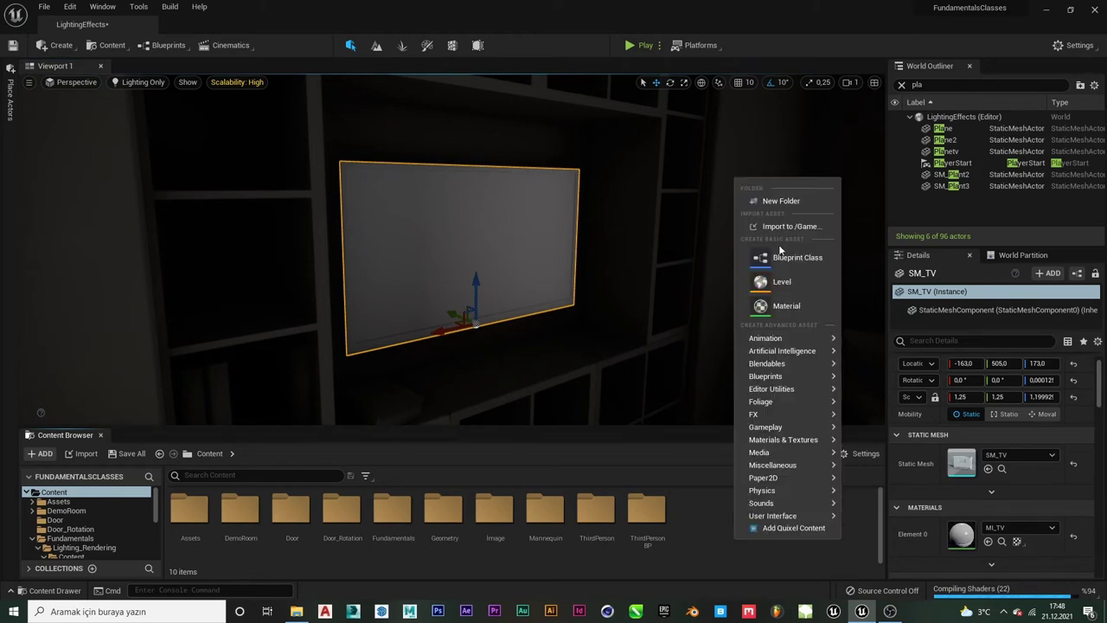
{"action": "key", "text": "Escape"}
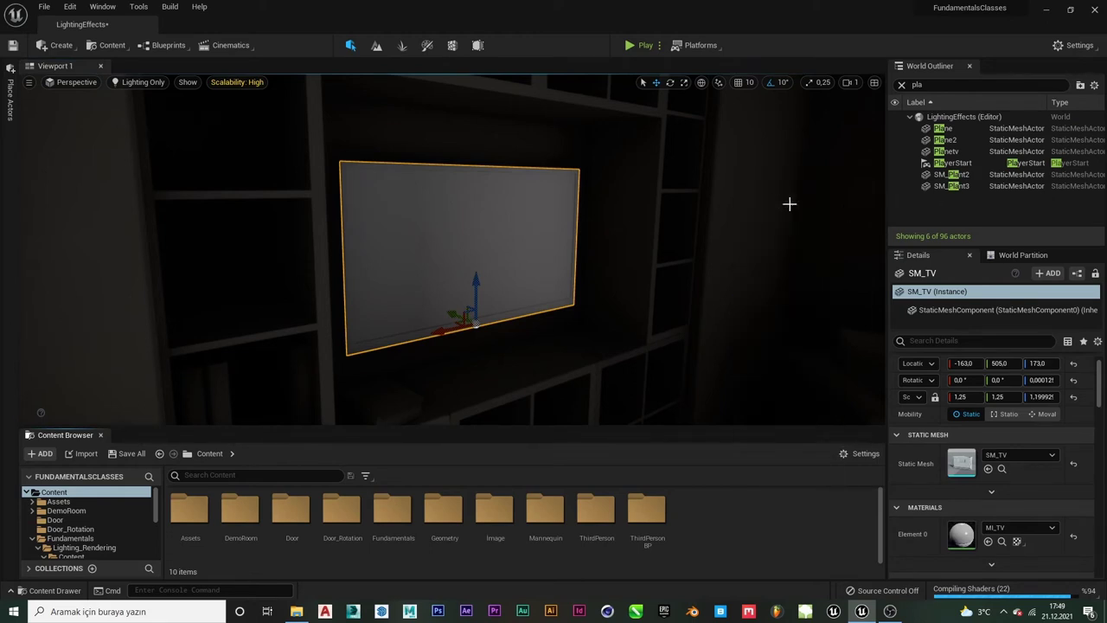
{"action": "key", "text": "Caps_Lock"}
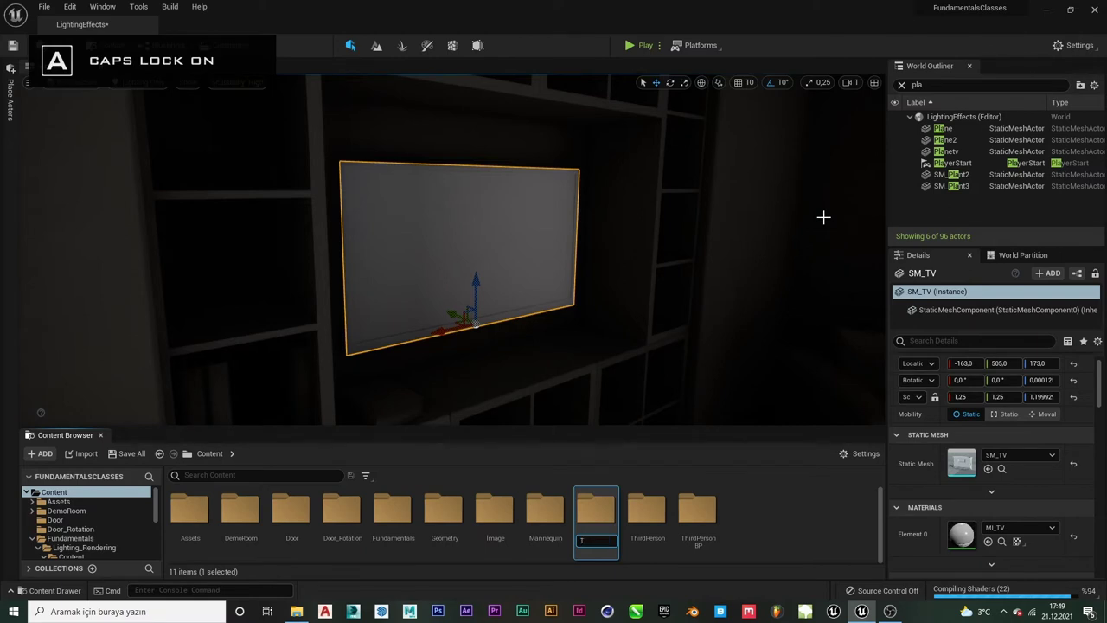
{"action": "type", "text": "T"}
{"action": "key", "text": "Caps_Lock"}
{"action": "type", "text": "evision"}
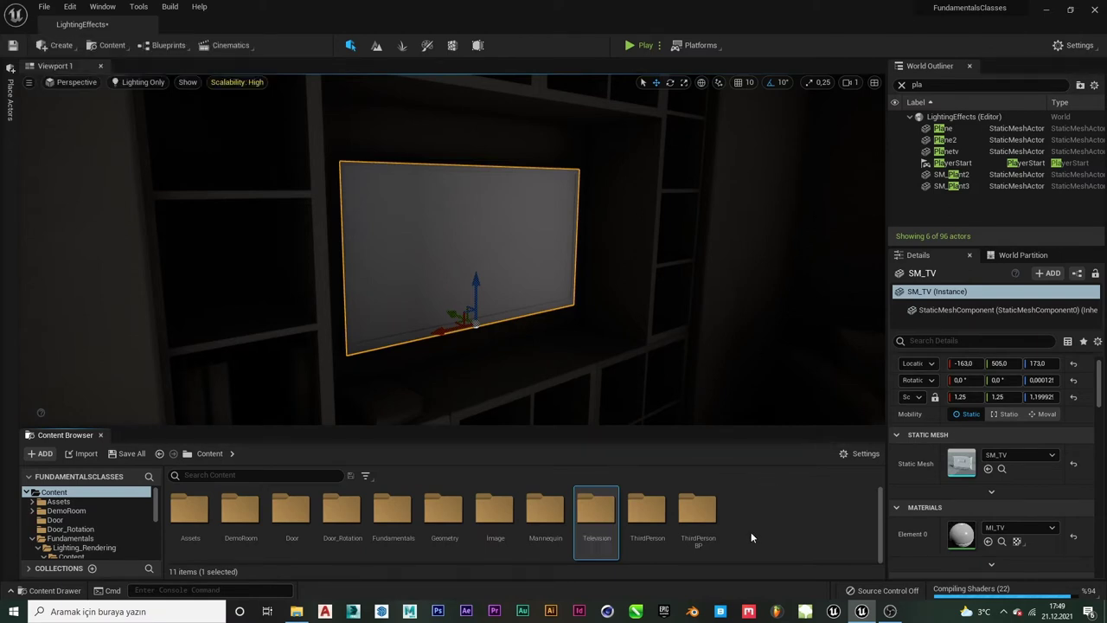
{"action": "double_click", "coordinate": [597, 513]}
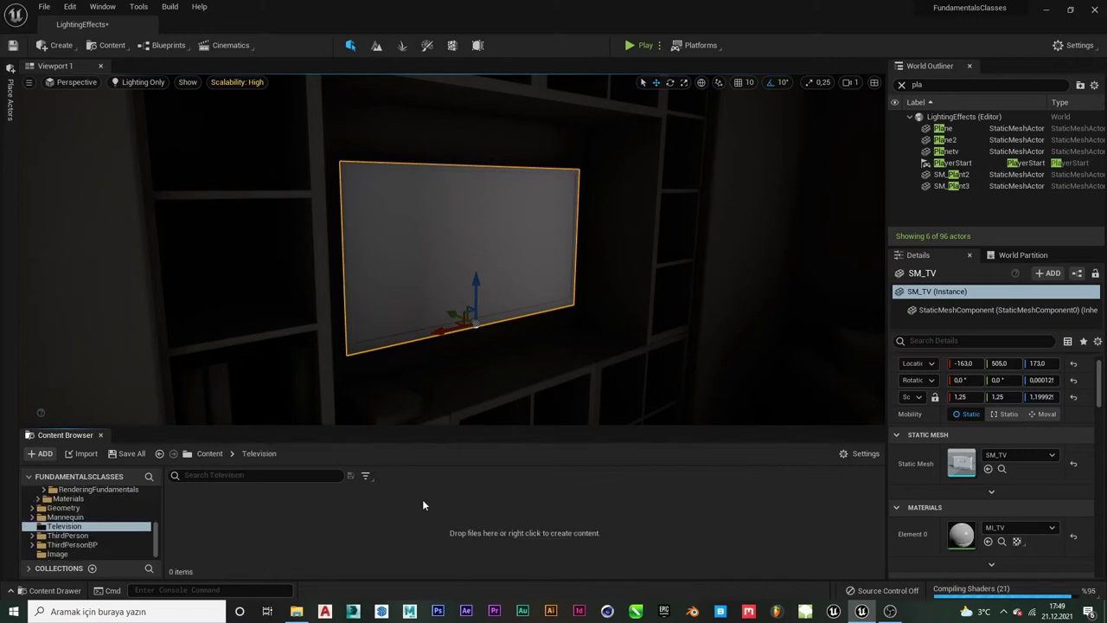
Create a new material asset inside Television and name it Material_TV.
{"action": "right_click", "coordinate": [385, 527]}
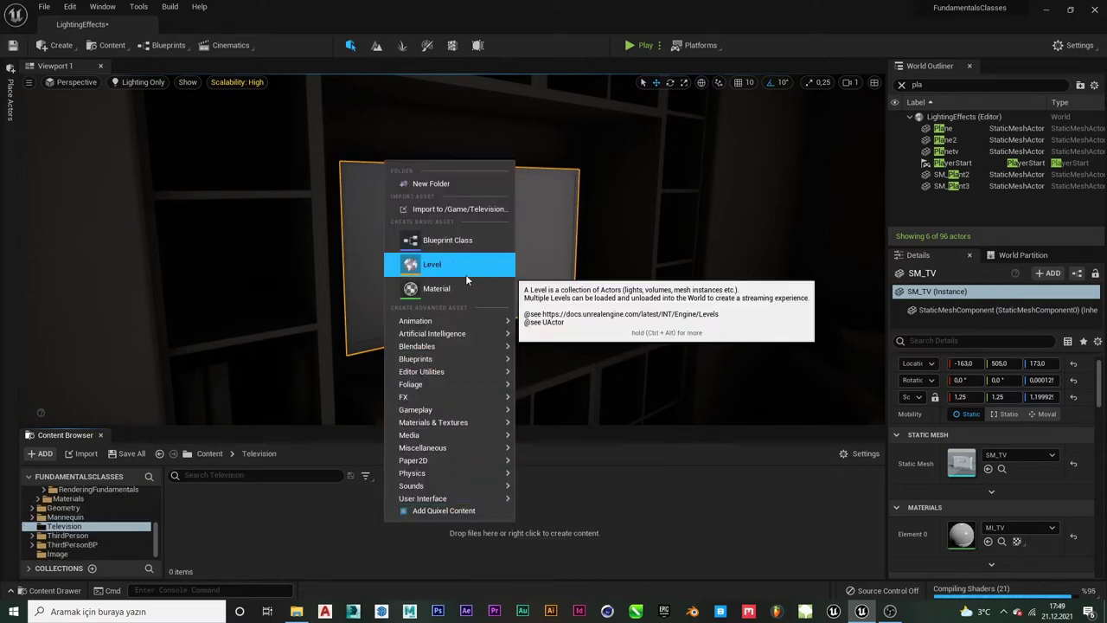
{"action": "left_click", "coordinate": [436, 288]}
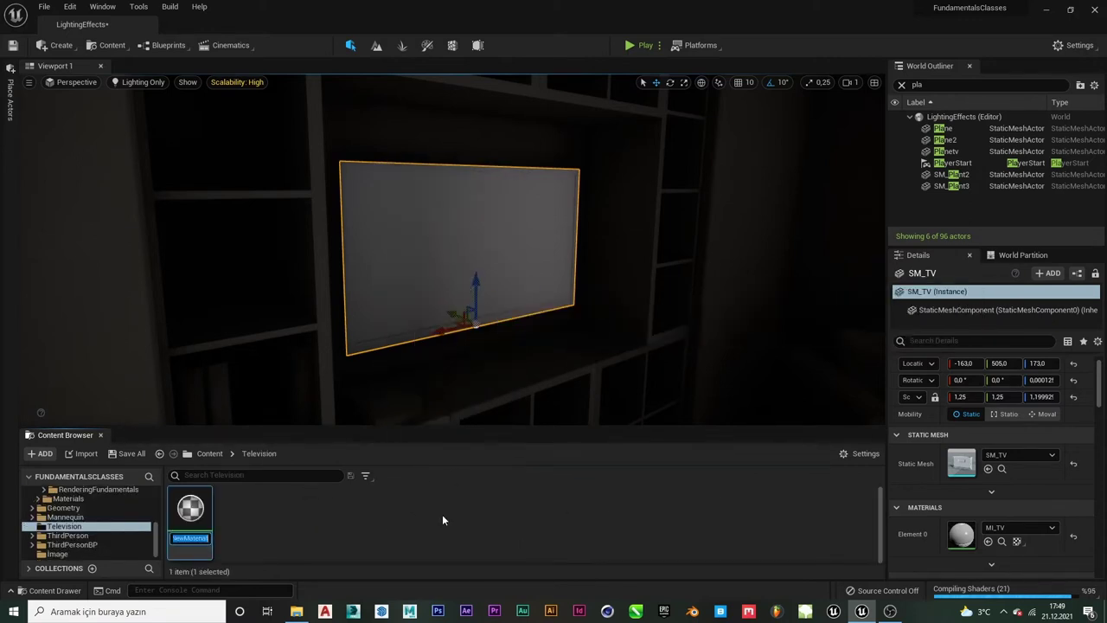
{"action": "type", "text": "M"}
{"action": "key", "text": "Caps_Lock"}
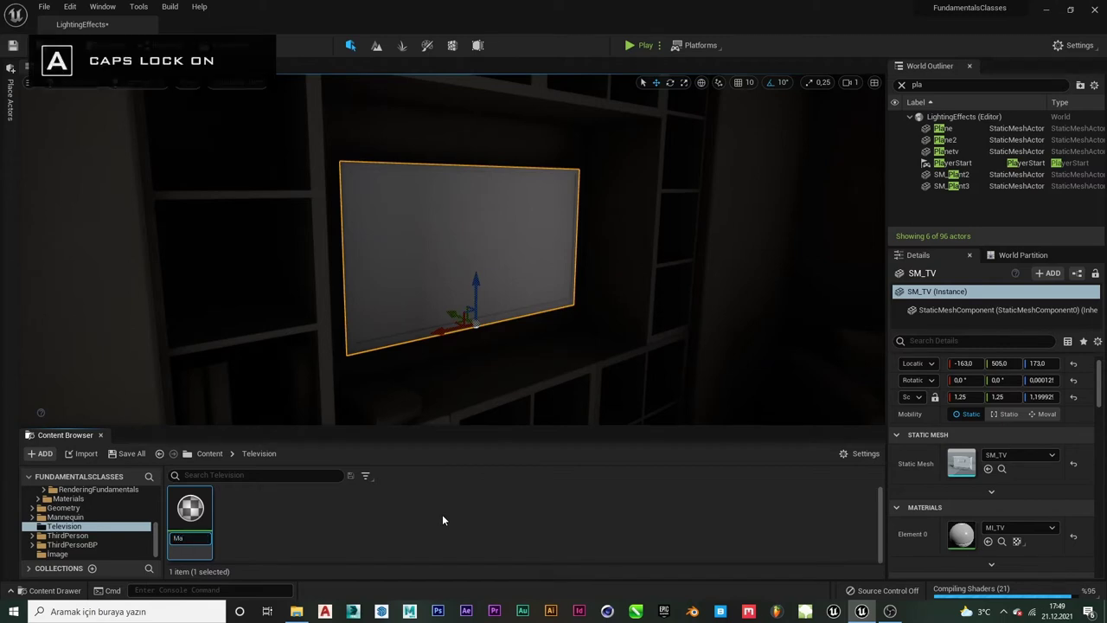
{"action": "key", "text": "Caps_Lock"}
{"action": "type", "text": "terial_"}
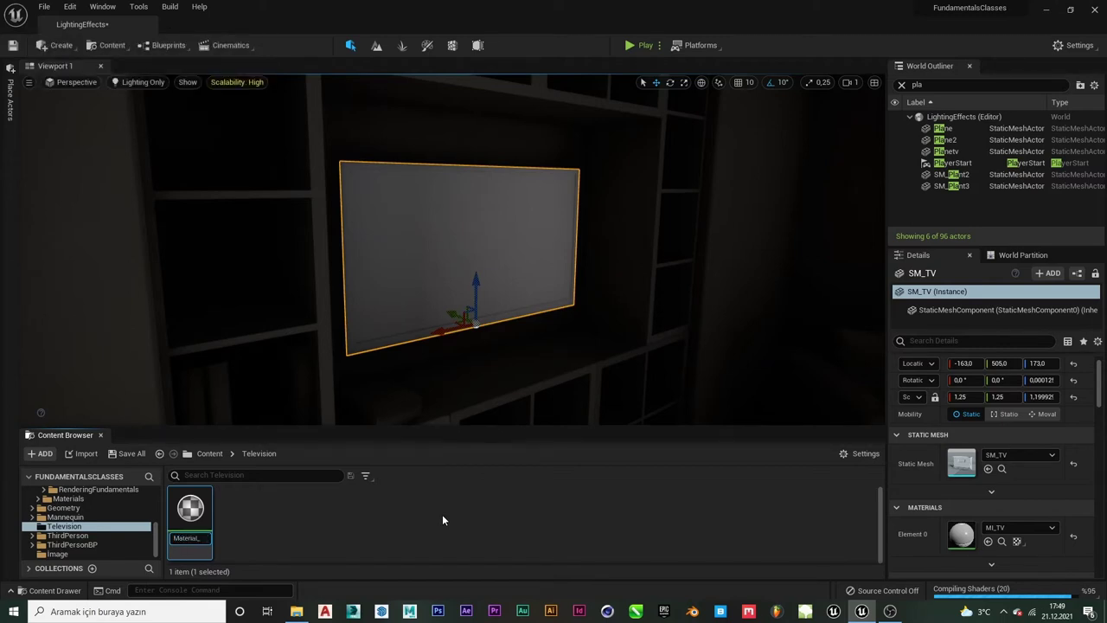
{"action": "key", "text": "Caps_Lock"}
{"action": "type", "text": "T"}
{"action": "key", "text": "Caps_Lock"}
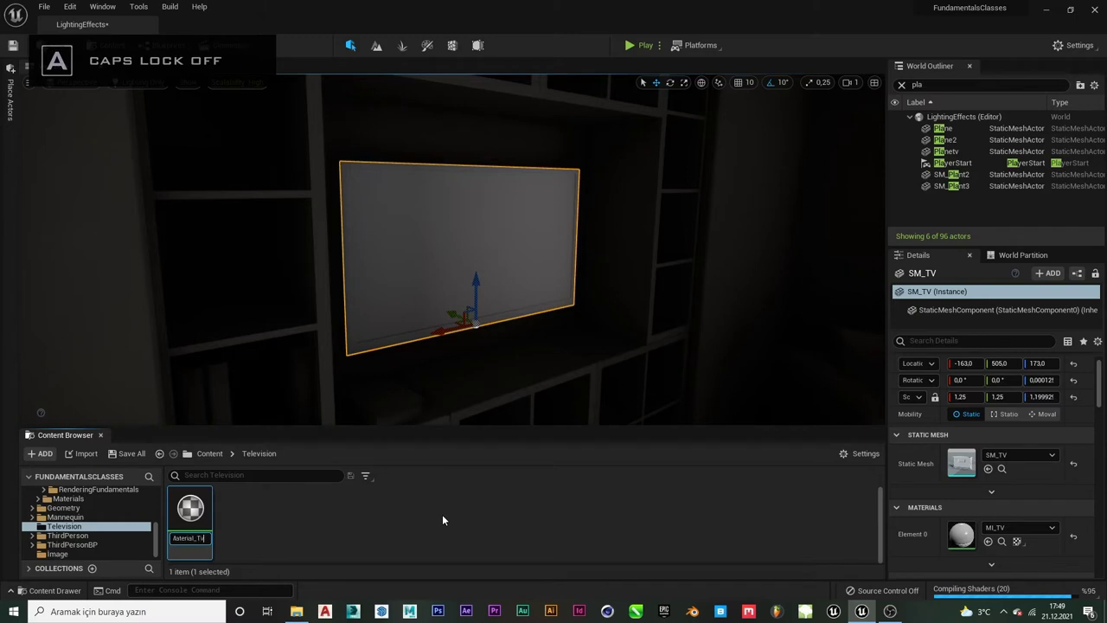
{"action": "type", "text": "v"}
{"action": "key", "text": "BackSpace"}
{"action": "key", "text": "Caps_Lock"}
{"action": "type", "text": "V"}
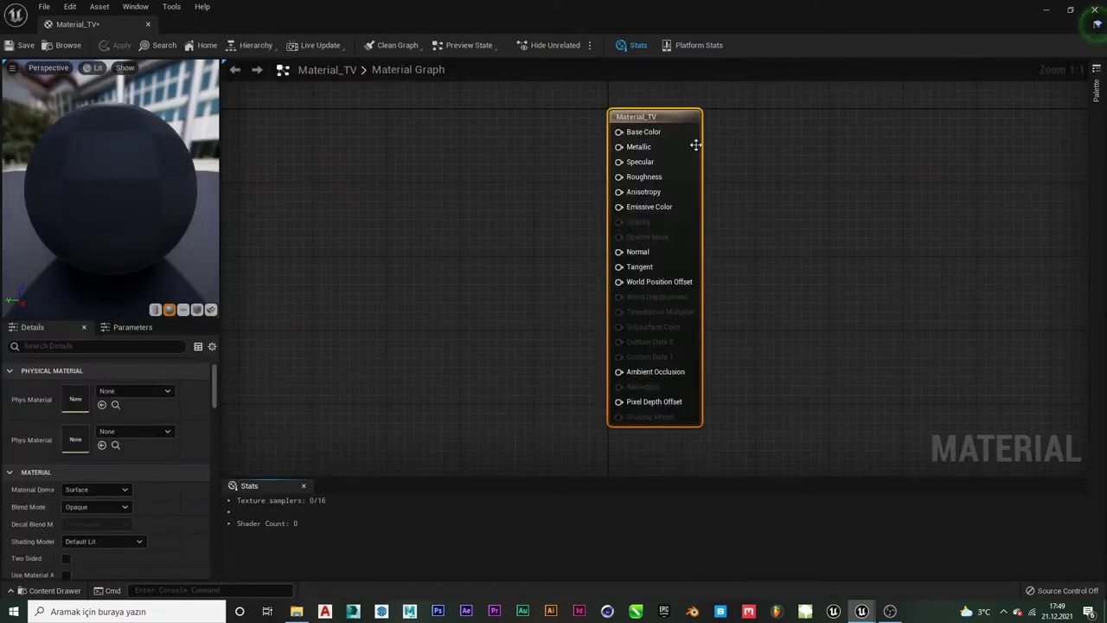
Set Material_TV's Shading Model to Unlit and shift the result node right.
{"action": "left_click_drag", "start_coordinate": [696, 145], "coordinate": [696, 163]}
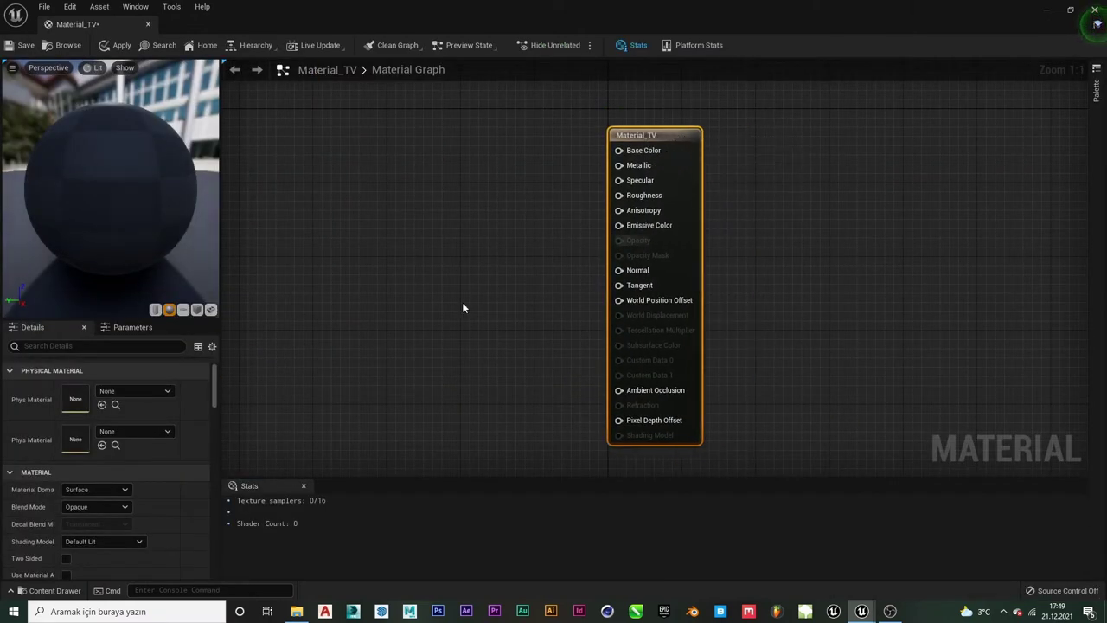
{"action": "left_click", "coordinate": [89, 541]}
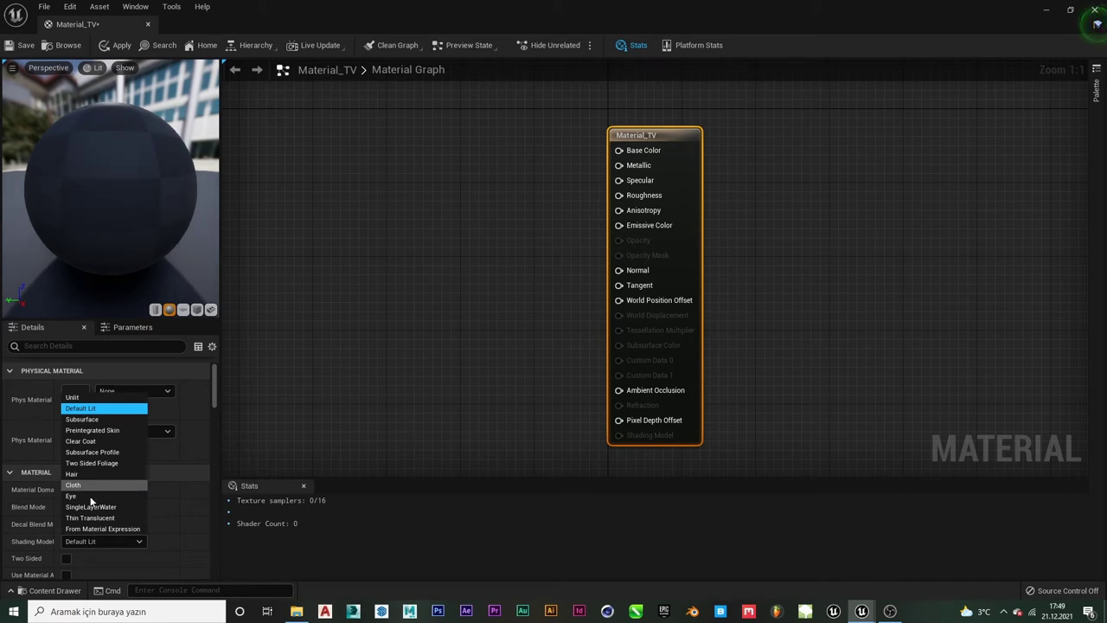
{"action": "left_click", "coordinate": [87, 397]}
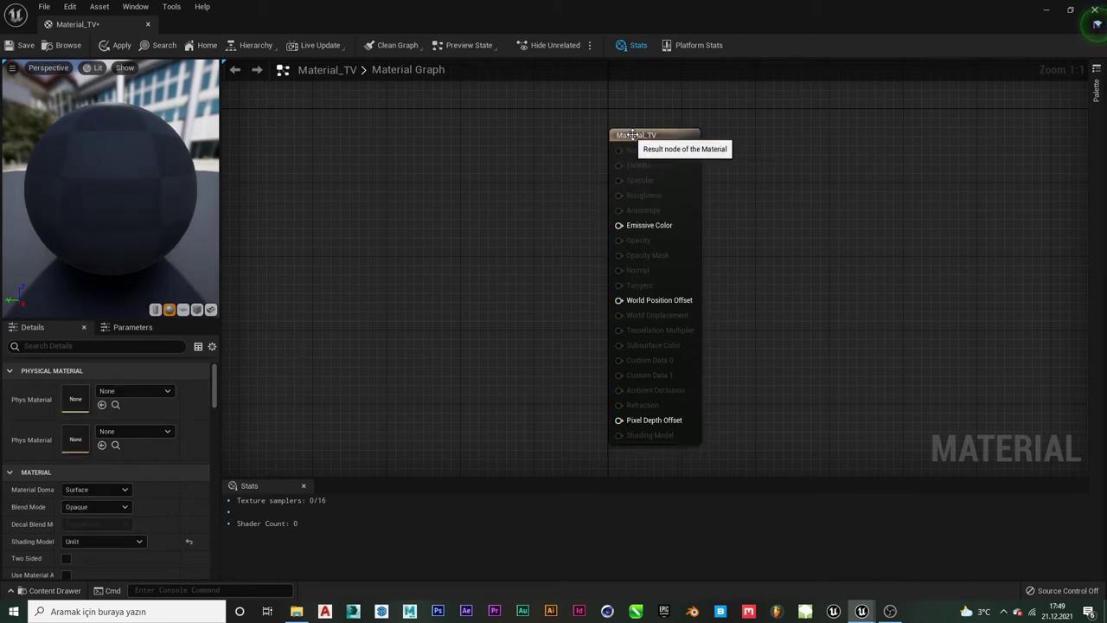
{"action": "mouse_move", "coordinate": [631, 139]}
{"action": "left_mouse_down"}
{"action": "mouse_move", "coordinate": [674, 130]}
{"action": "mouse_move", "coordinate": [693, 145]}
{"action": "mouse_move", "coordinate": [694, 136]}
{"action": "left_mouse_up"}
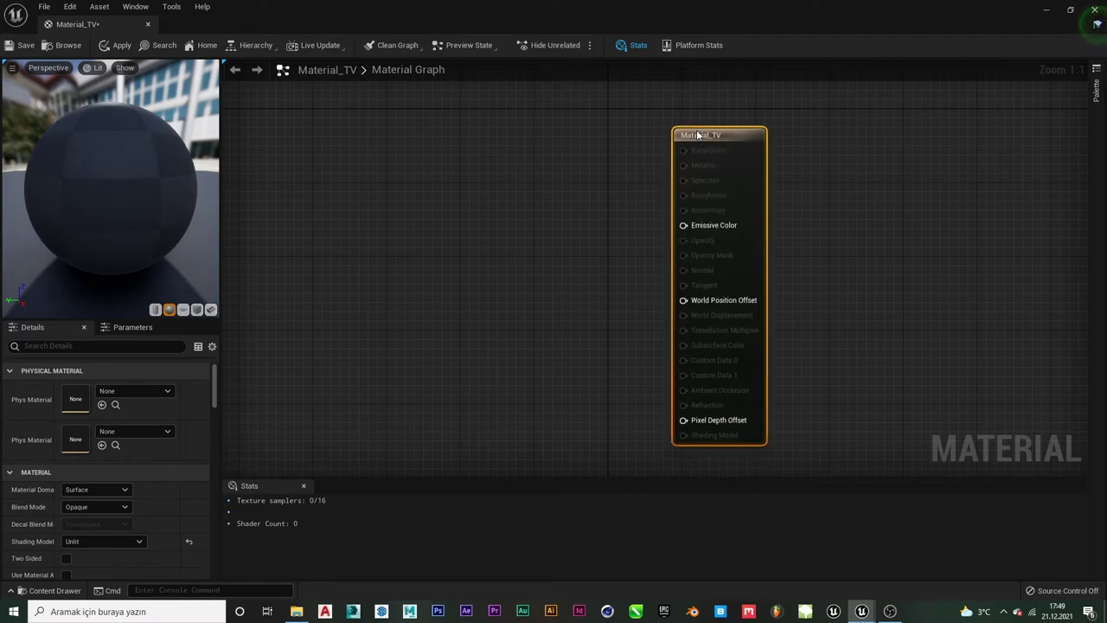
Add a TextureSample node by searching 'texture' and place it beside the result node.
{"action": "right_click", "coordinate": [374, 196]}
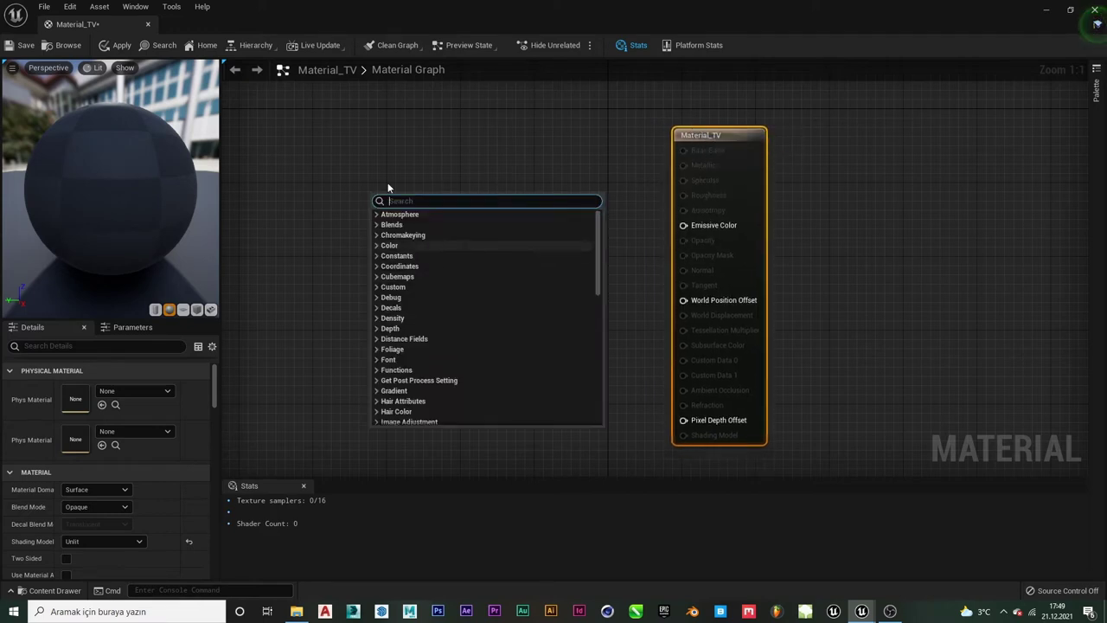
{"action": "type", "text": "S"}
{"action": "key", "text": "BackSpace"}
{"action": "type", "text": "T"}
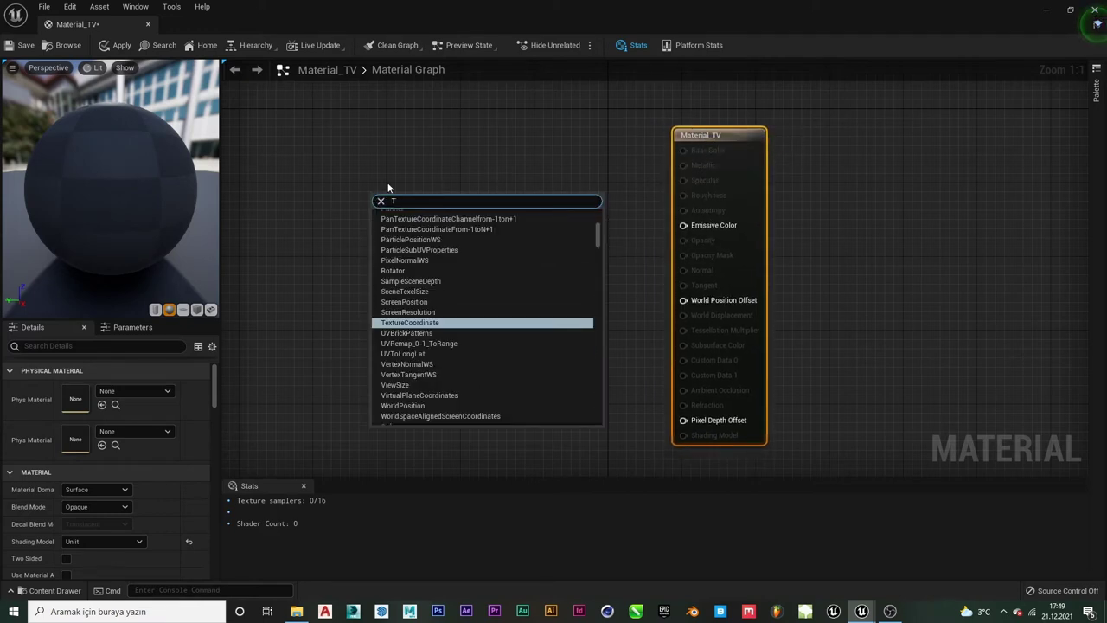
{"action": "key", "text": "BackSpace"}
{"action": "key", "text": "BackSpace"}
{"action": "key", "text": "Caps_Lock"}
{"action": "type", "text": "te"}
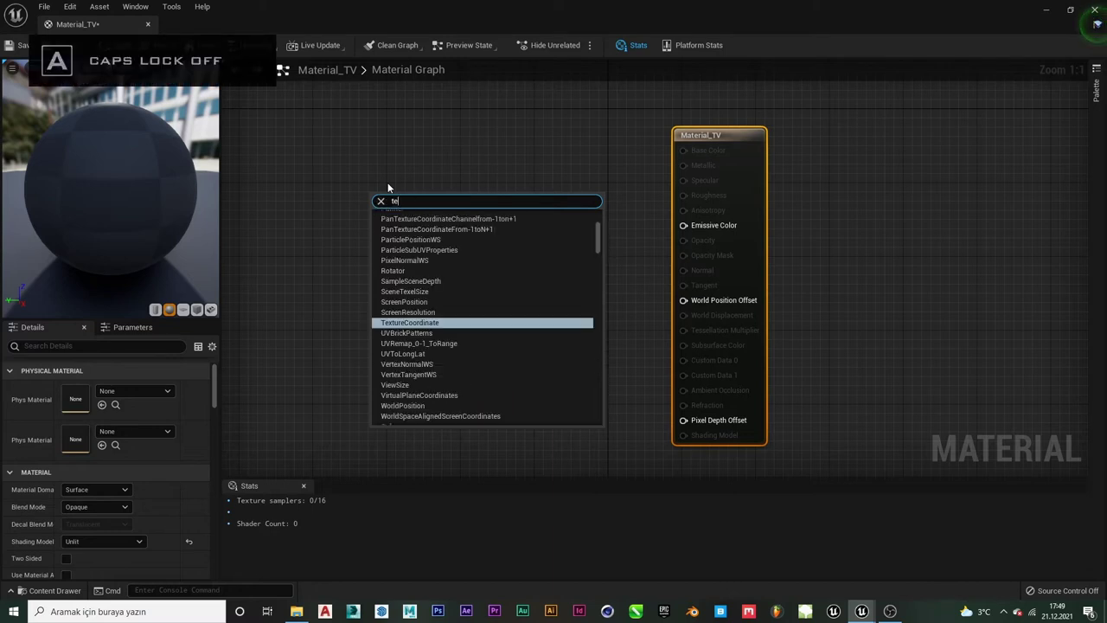
{"action": "type", "text": "xture"}
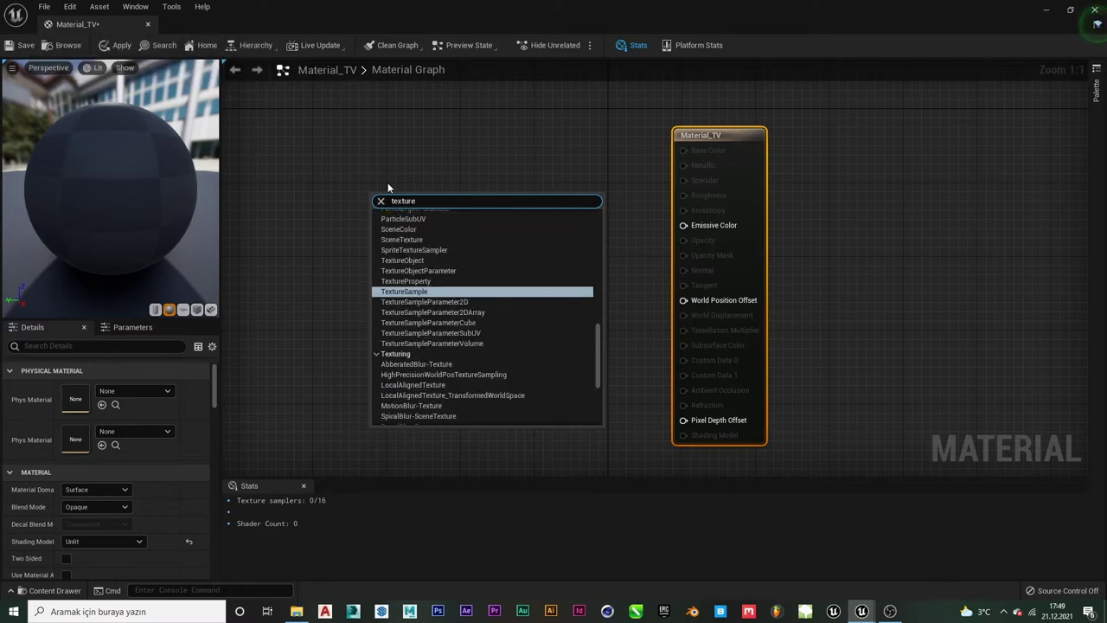
{"action": "key", "text": "Return"}
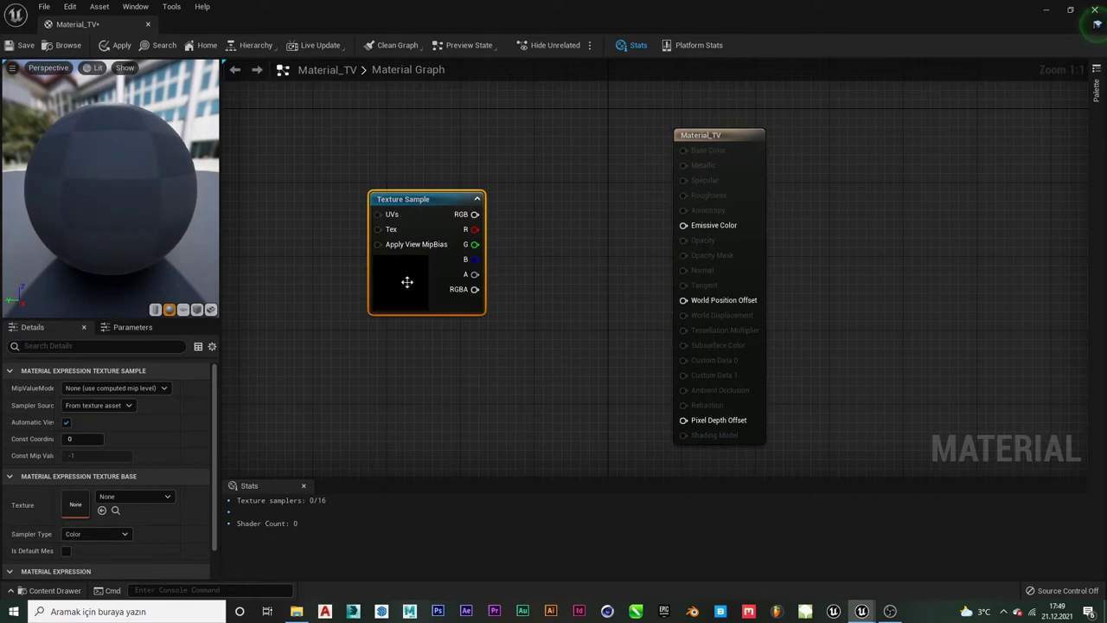
{"action": "left_click_drag", "start_coordinate": [421, 208], "coordinate": [512, 180]}
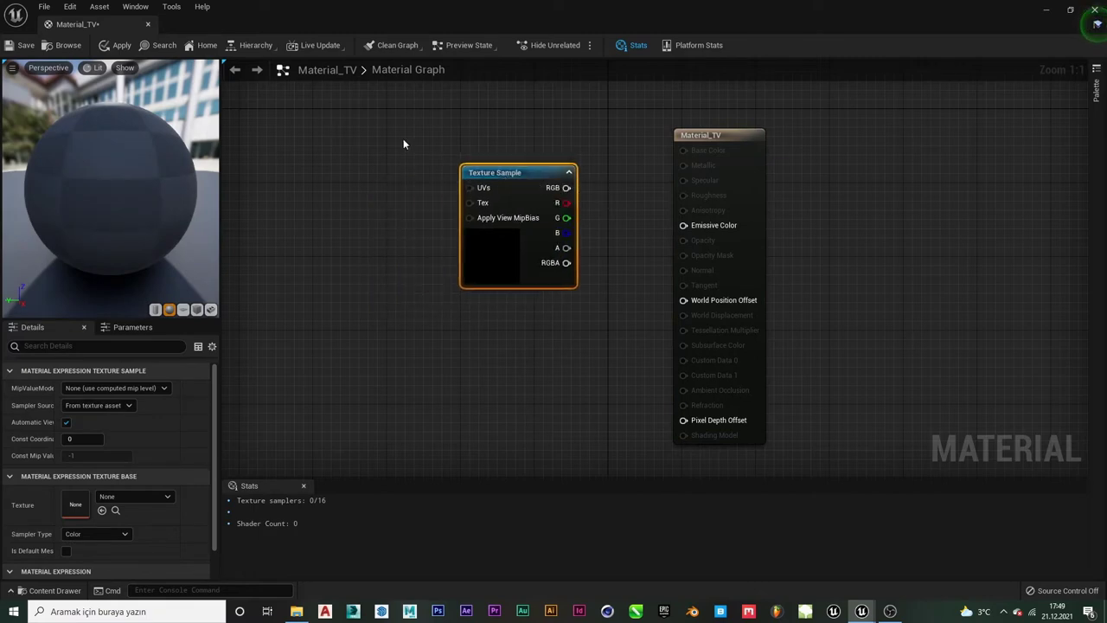
Dock the Material_TV editor beside the level and return to the LightingEffects level.
{"action": "left_click_drag", "start_coordinate": [157, 23], "coordinate": [216, 24]}
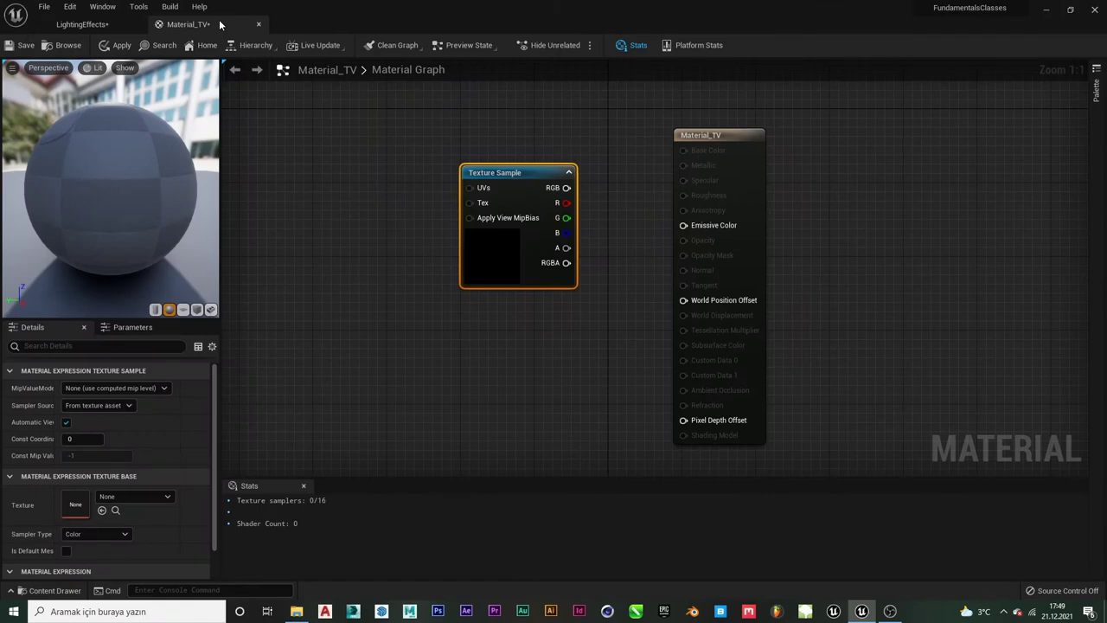
{"action": "left_click", "coordinate": [219, 19]}
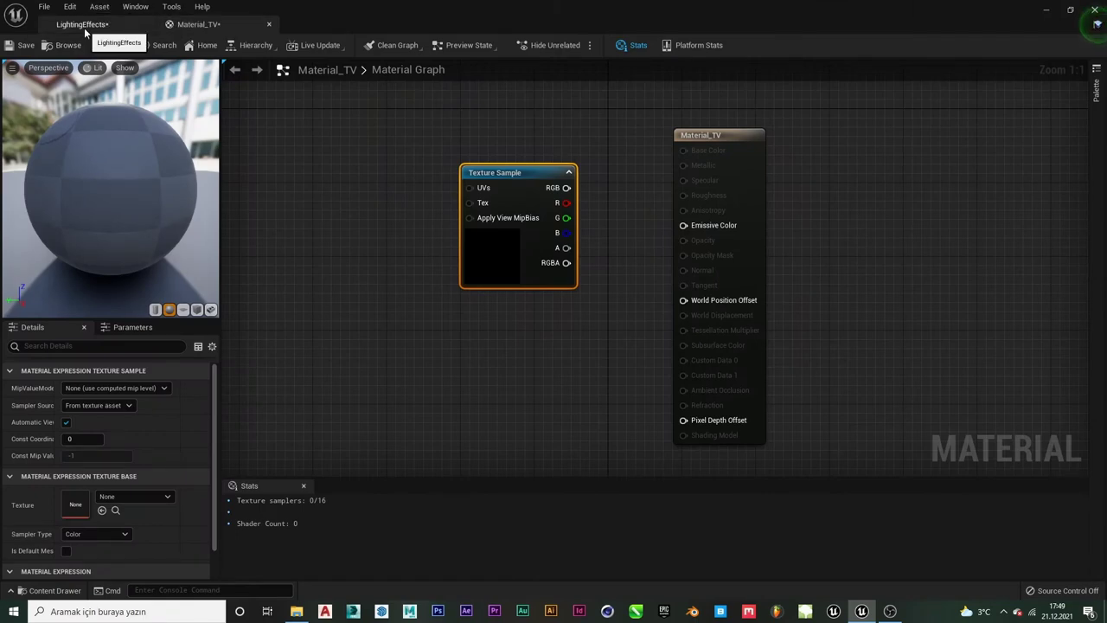
{"action": "left_click", "coordinate": [84, 26]}
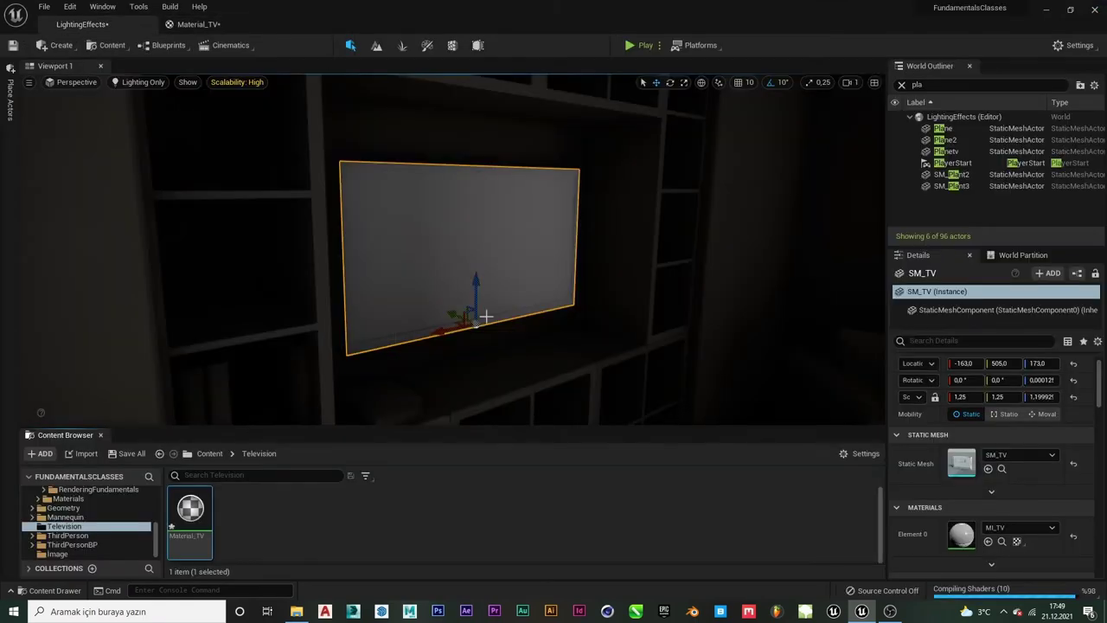
Browse from Content into the Image folder and check the Matrix texture's options.
{"action": "left_click", "coordinate": [211, 454]}
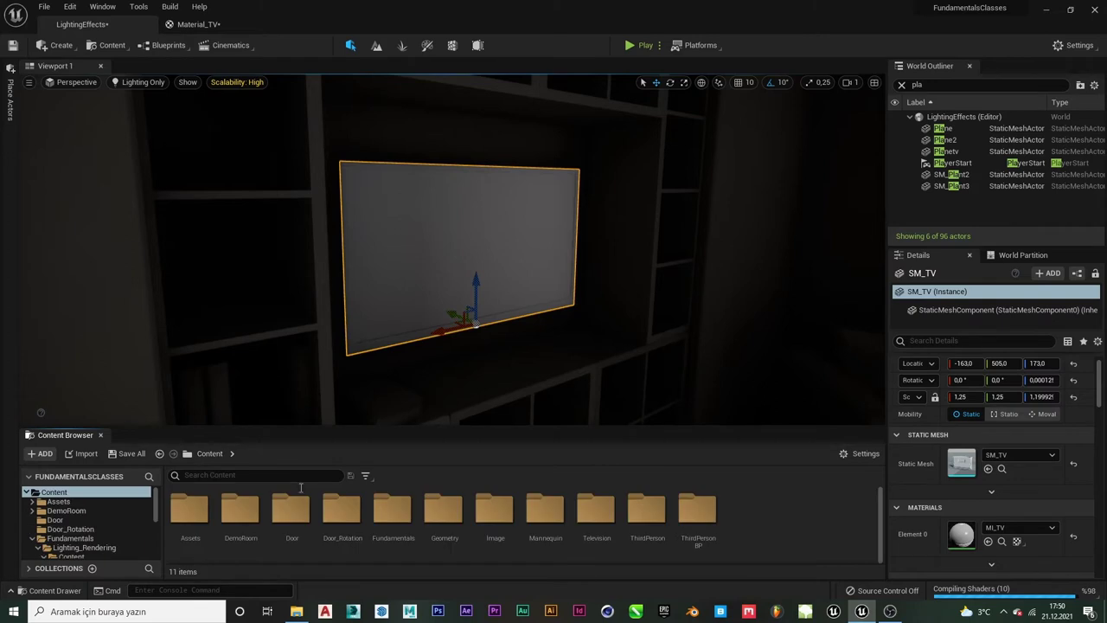
{"action": "double_click", "coordinate": [486, 508]}
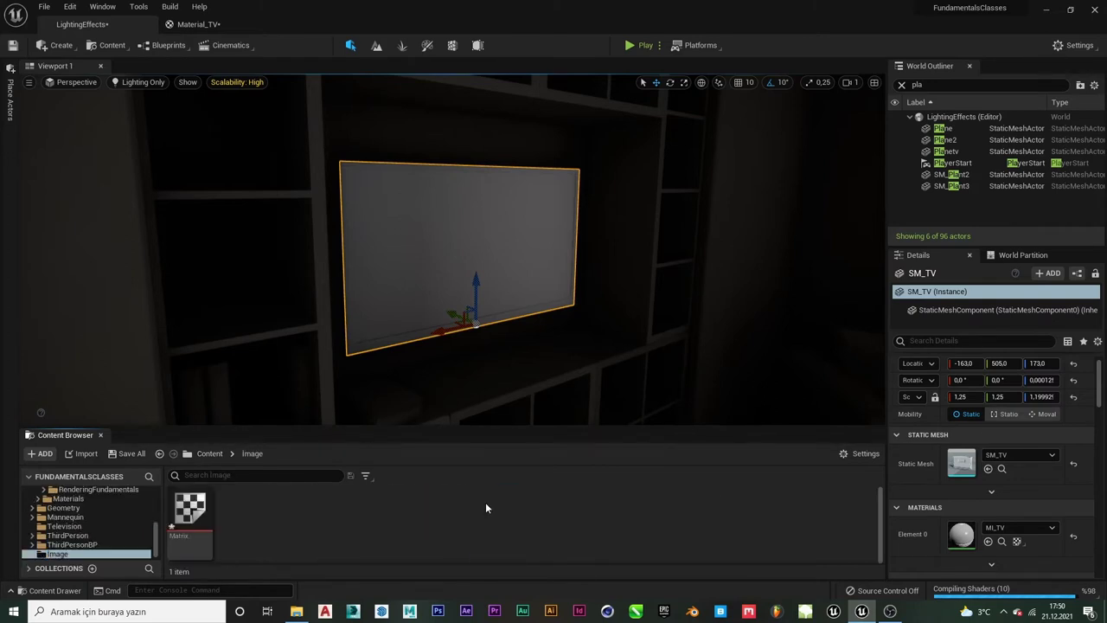
{"action": "right_click", "coordinate": [192, 511]}
{"action": "left_click", "coordinate": [306, 522]}
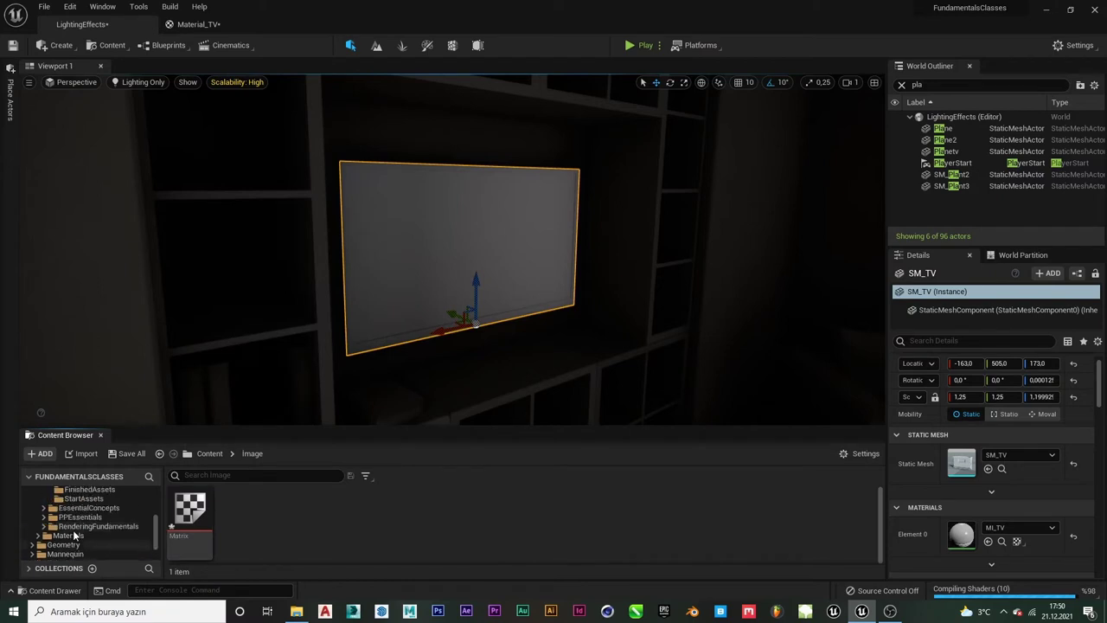
Collapse Fundamentals in the folder tree and show the Television folder's contents.
{"action": "scroll", "coordinate": [74, 538], "scroll_direction": "up", "scroll_amount": 5}
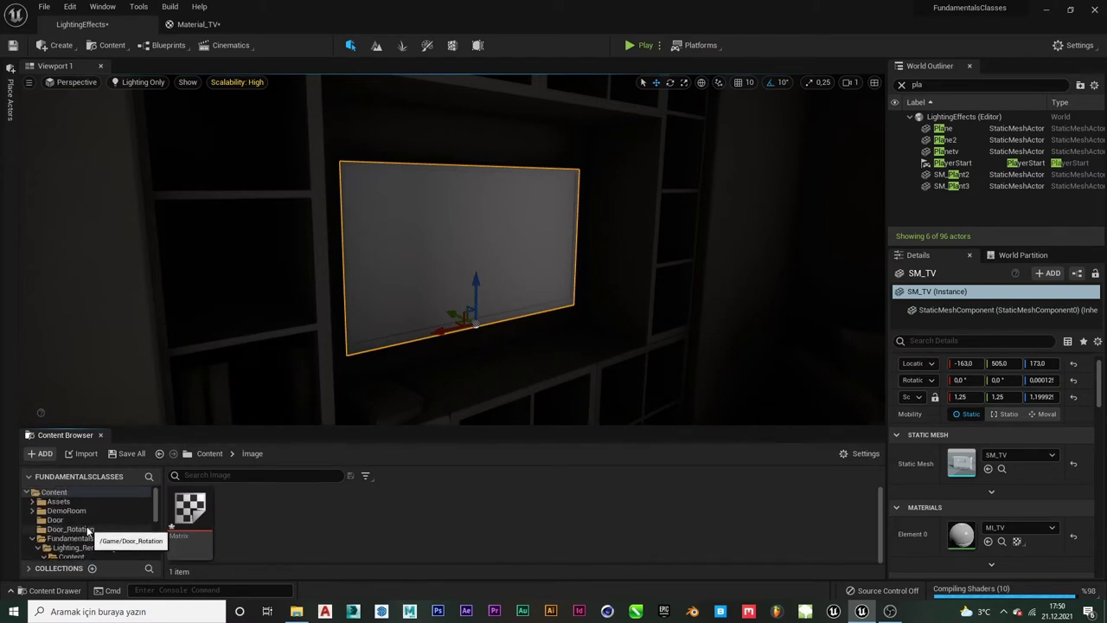
{"action": "left_click", "coordinate": [33, 538]}
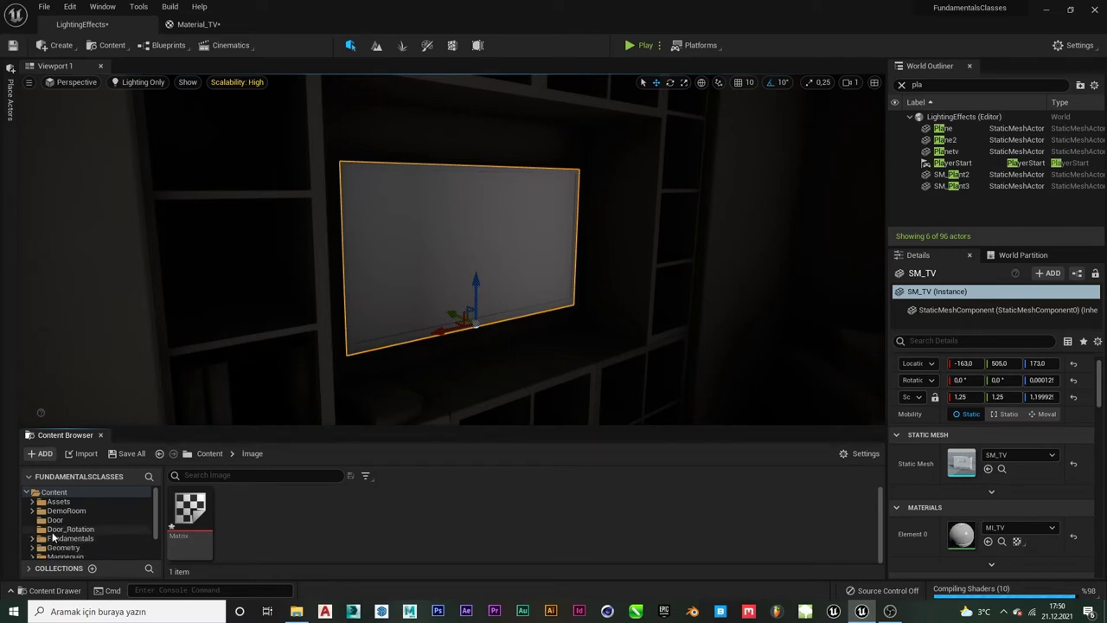
{"action": "scroll", "coordinate": [74, 538], "scroll_direction": "down", "scroll_amount": 3}
{"action": "scroll", "coordinate": [76, 541], "scroll_direction": "up", "scroll_amount": 1}
{"action": "scroll", "coordinate": [75, 541], "scroll_direction": "down", "scroll_amount": 1}
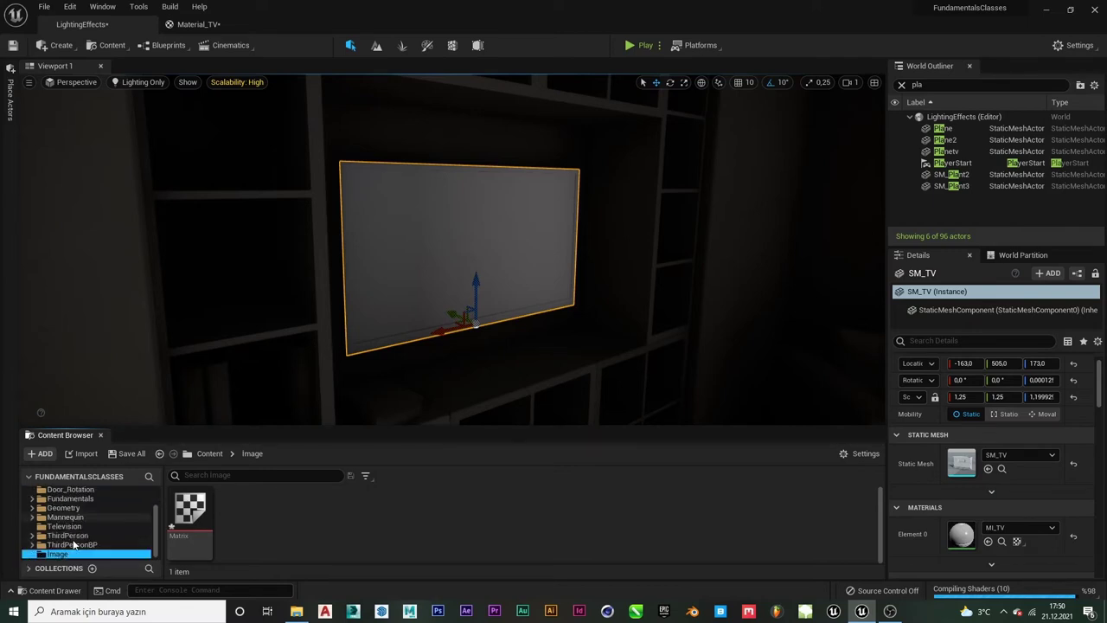
{"action": "left_click", "coordinate": [69, 535]}
{"action": "left_click", "coordinate": [64, 526]}
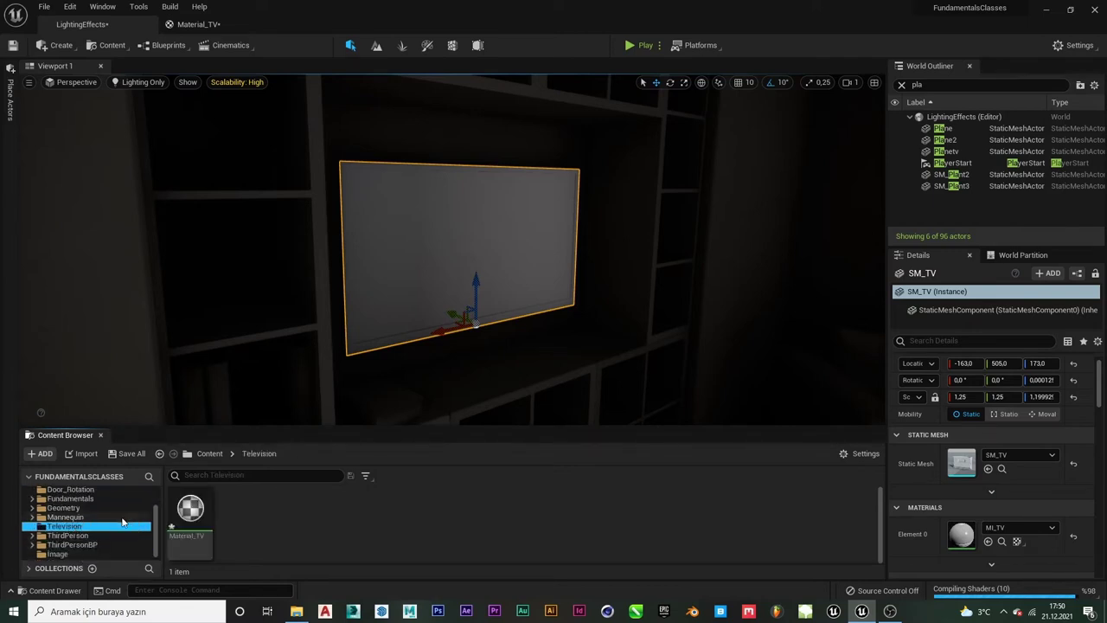
Delete the accidental Material_TV_2 duplicate from the Television folder.
{"action": "left_click_drag", "start_coordinate": [190, 513], "coordinate": [75, 528]}
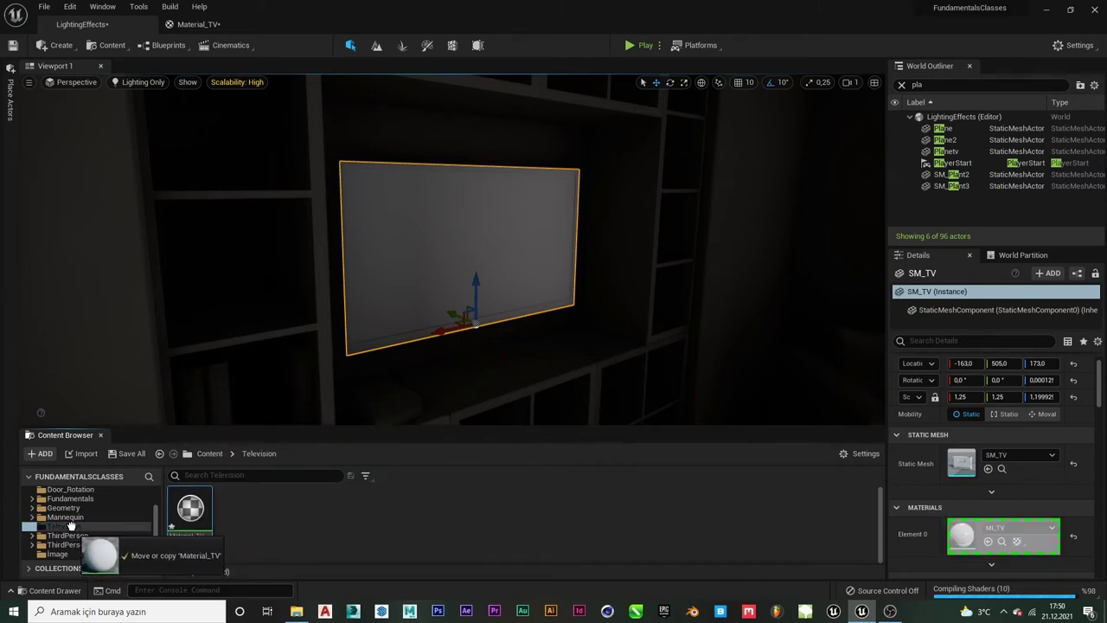
{"action": "left_click_drag", "start_coordinate": [75, 528], "coordinate": [73, 532]}
{"action": "left_click", "coordinate": [116, 562]}
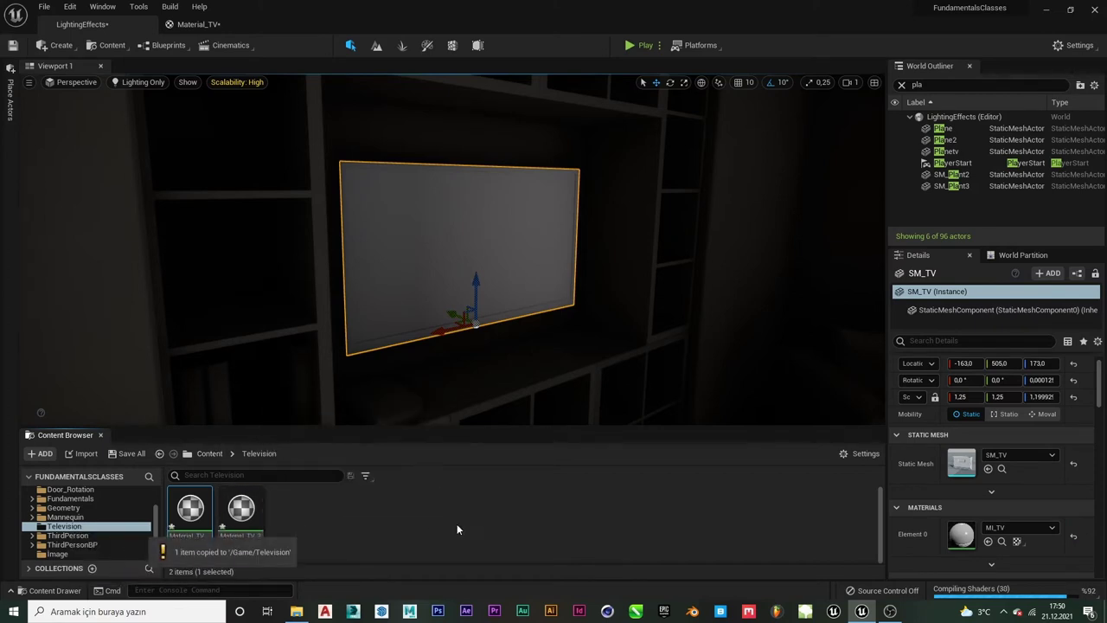
{"action": "left_click", "coordinate": [425, 527]}
{"action": "key", "text": "ctrl+z"}
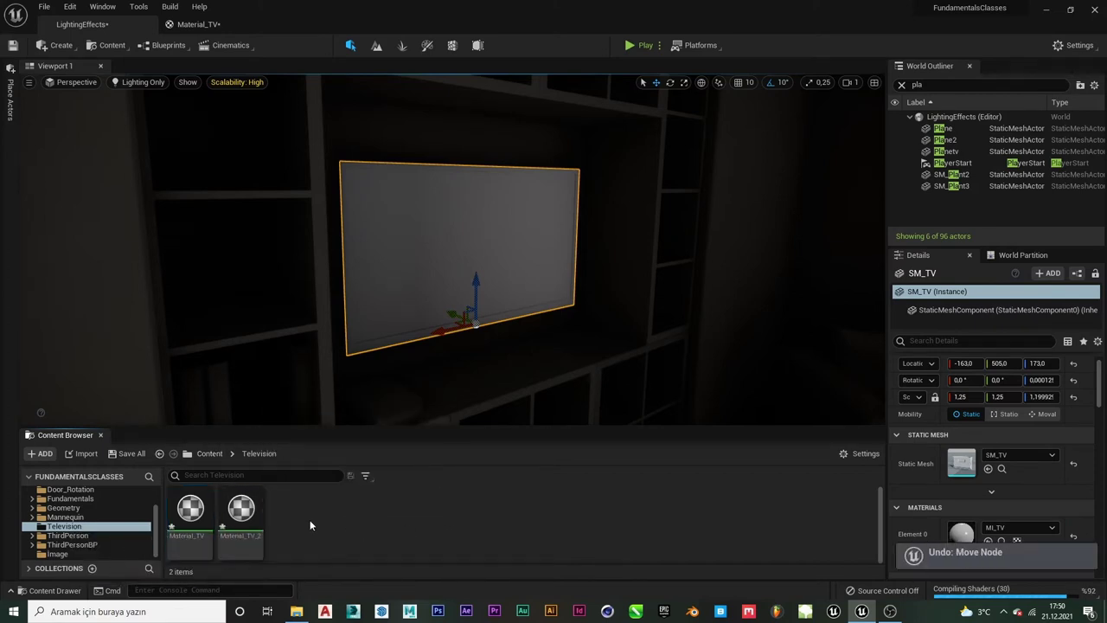
{"action": "left_click", "coordinate": [254, 535]}
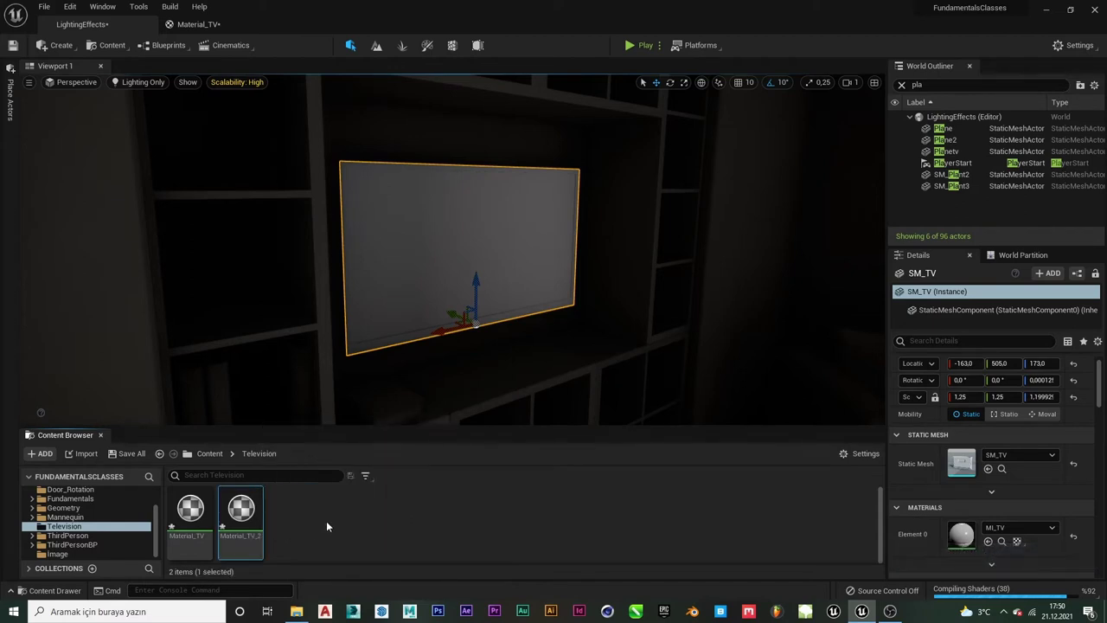
{"action": "key", "text": "Delete"}
{"action": "left_click", "coordinate": [494, 489]}
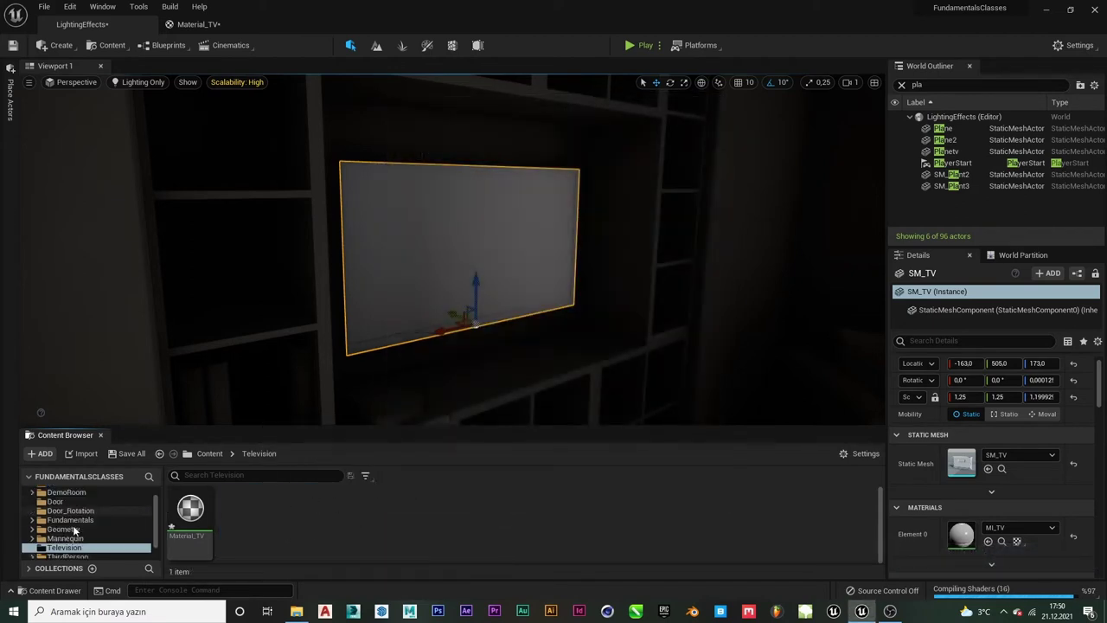
Copy the Matrix texture from Image into Television and select the copy there.
{"action": "left_click", "coordinate": [57, 554]}
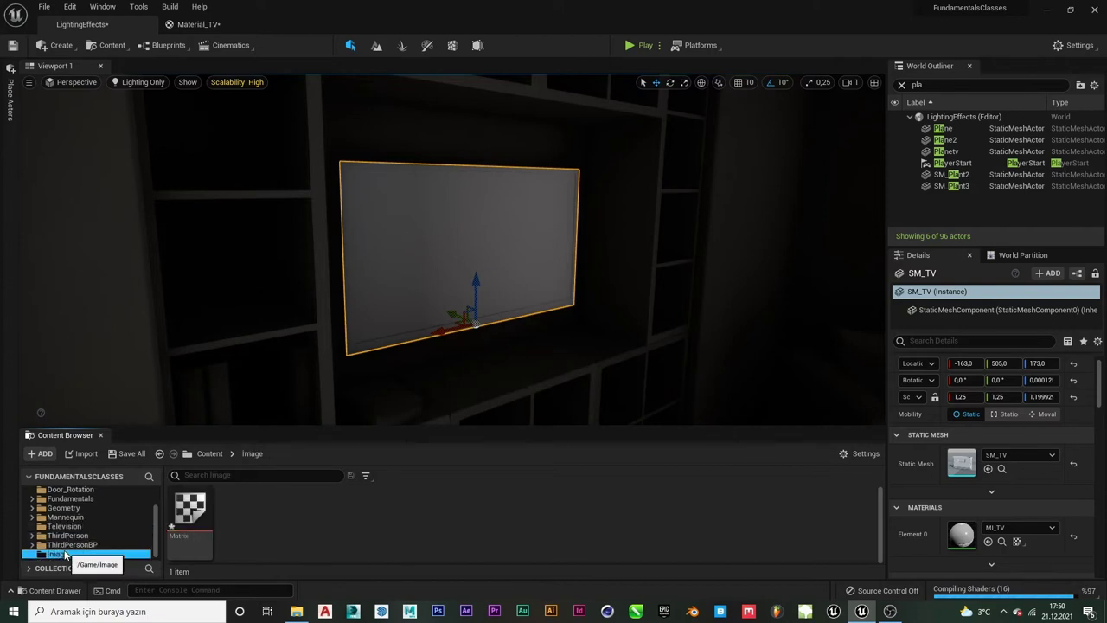
{"action": "mouse_move", "coordinate": [191, 508]}
{"action": "left_mouse_down"}
{"action": "mouse_move", "coordinate": [146, 552]}
{"action": "mouse_move", "coordinate": [65, 528]}
{"action": "left_mouse_up"}
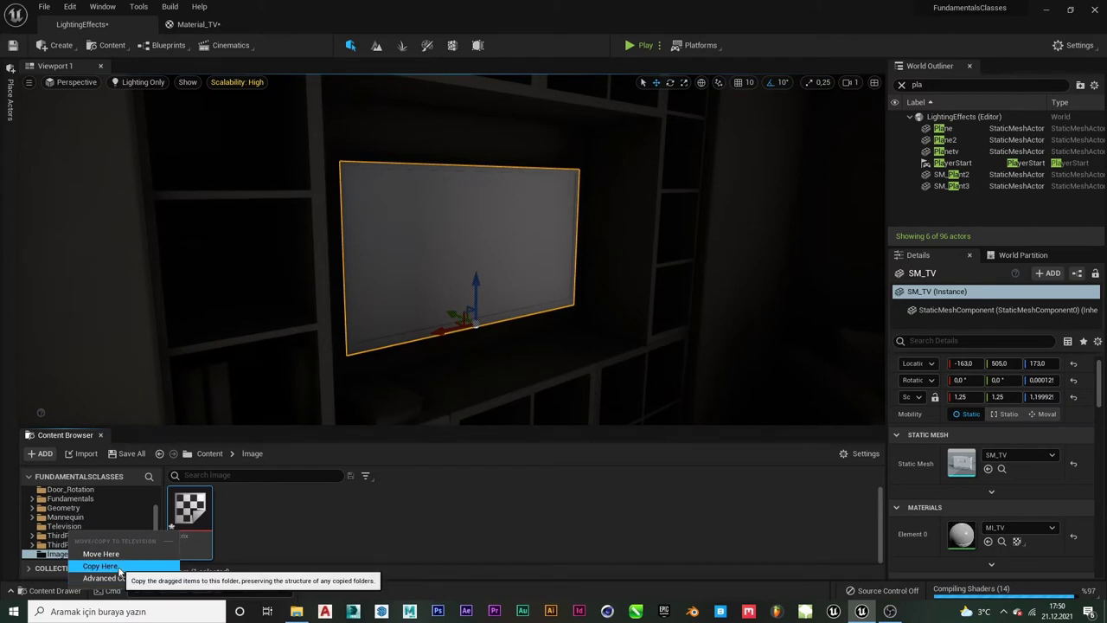
{"action": "left_click", "coordinate": [119, 567]}
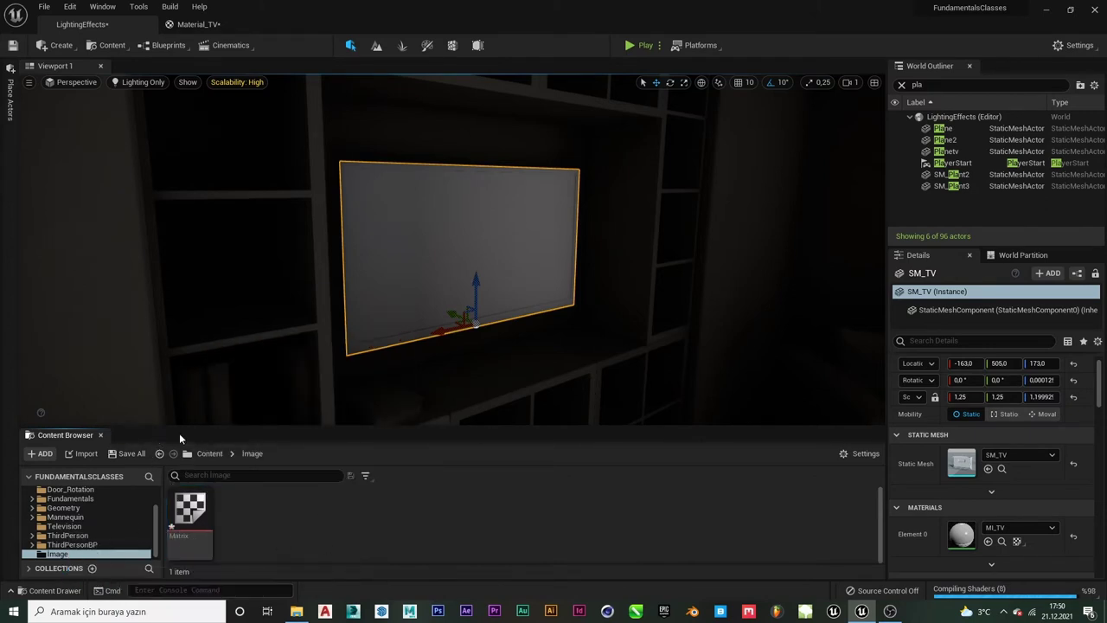
{"action": "left_click", "coordinate": [206, 454]}
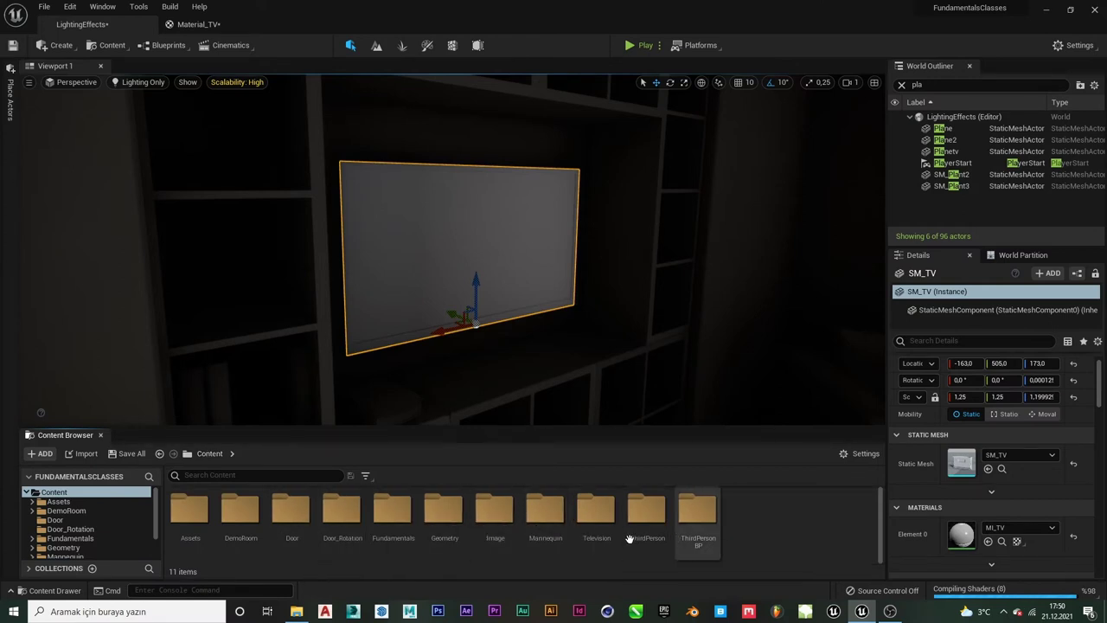
{"action": "double_click", "coordinate": [585, 527]}
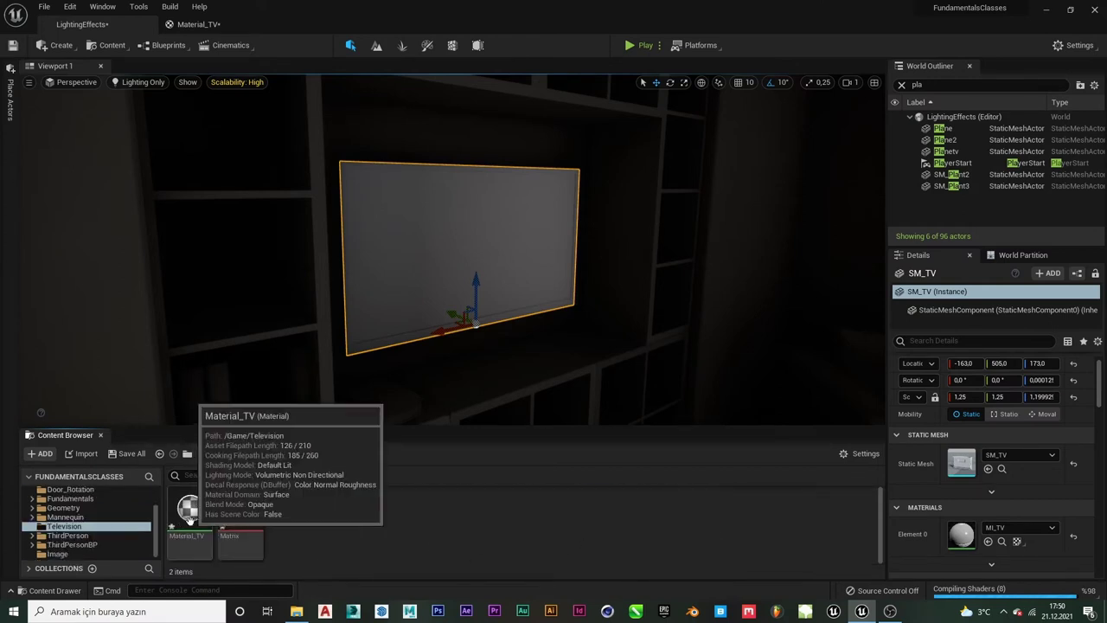
{"action": "left_click", "coordinate": [230, 537]}
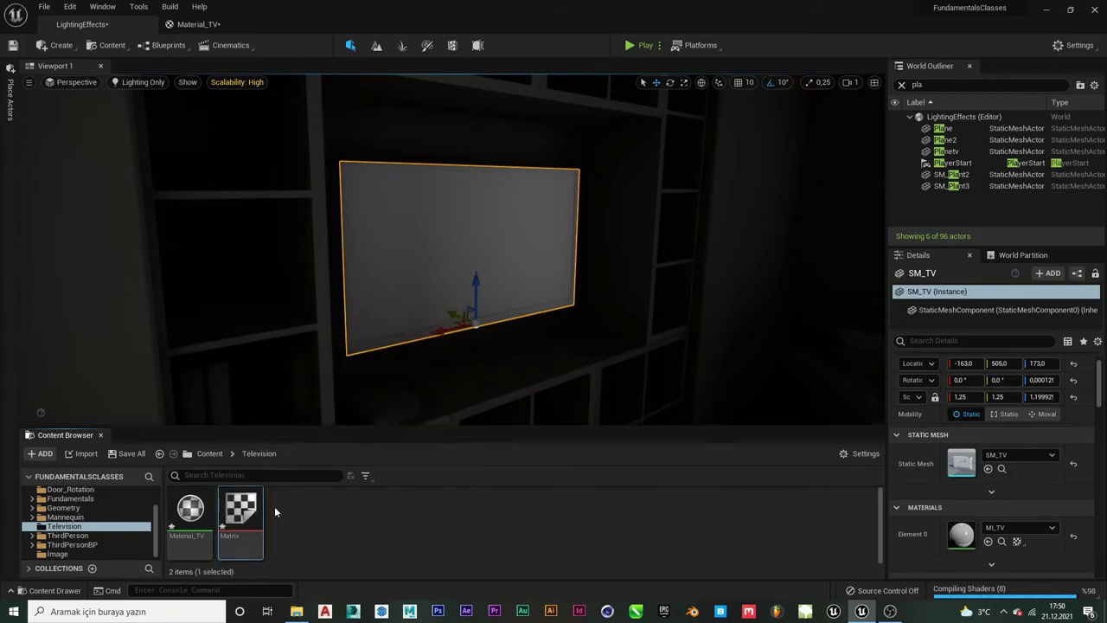
Set Material_TV's Texture Sample node to use the Matrix texture.
{"action": "left_click", "coordinate": [217, 22]}
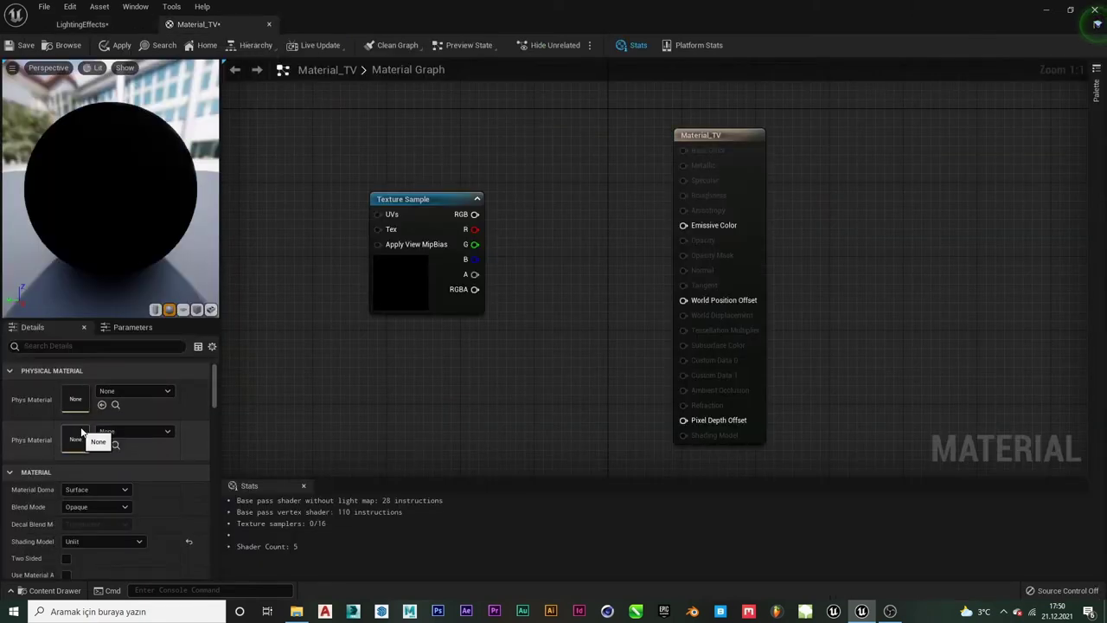
{"action": "left_click", "coordinate": [417, 225]}
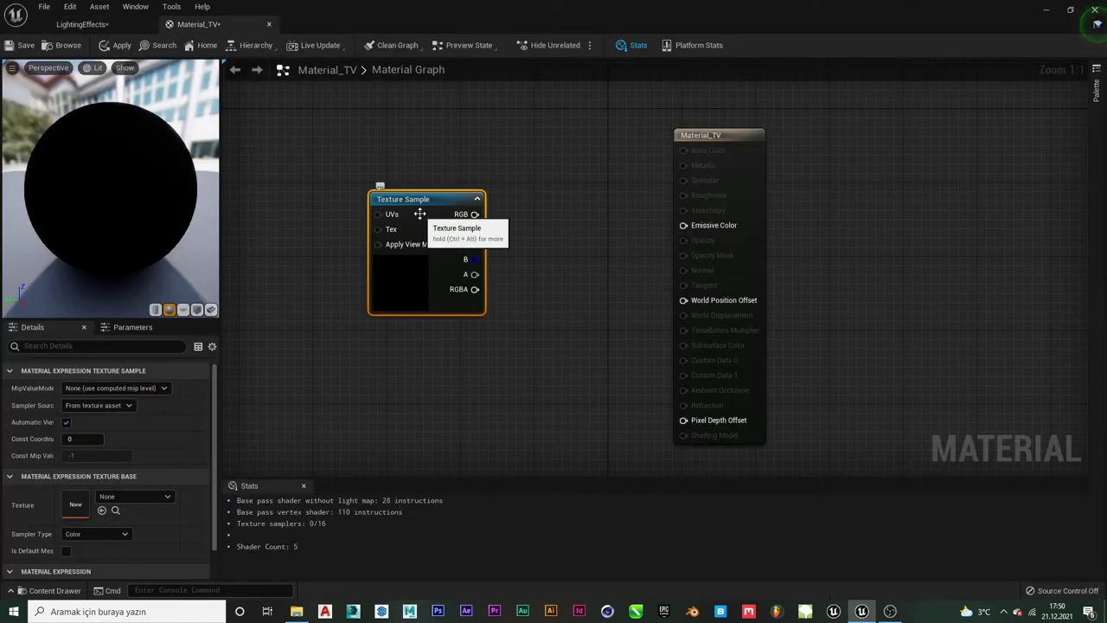
{"action": "left_click", "coordinate": [142, 495]}
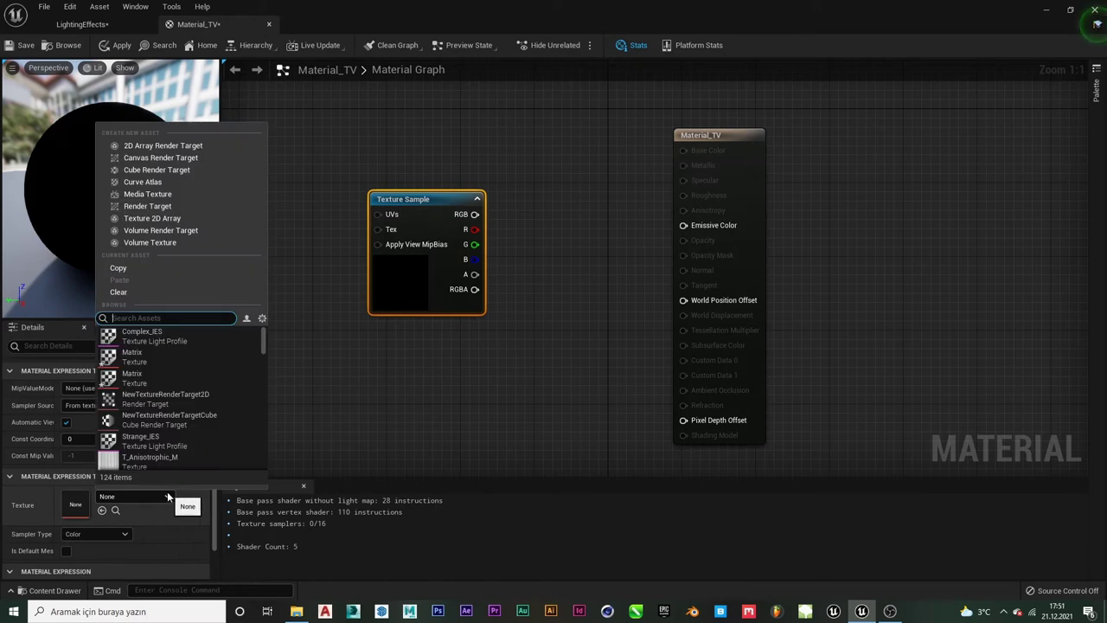
{"action": "type", "text": "mat"}
{"action": "type", "text": "x"}
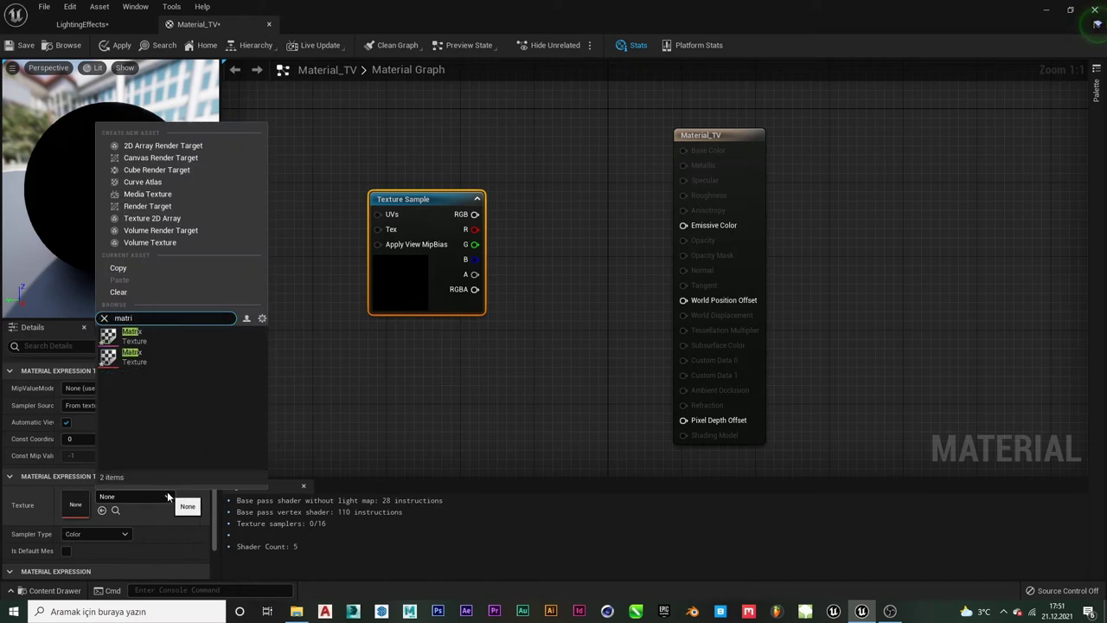
{"action": "key", "text": "Escape"}
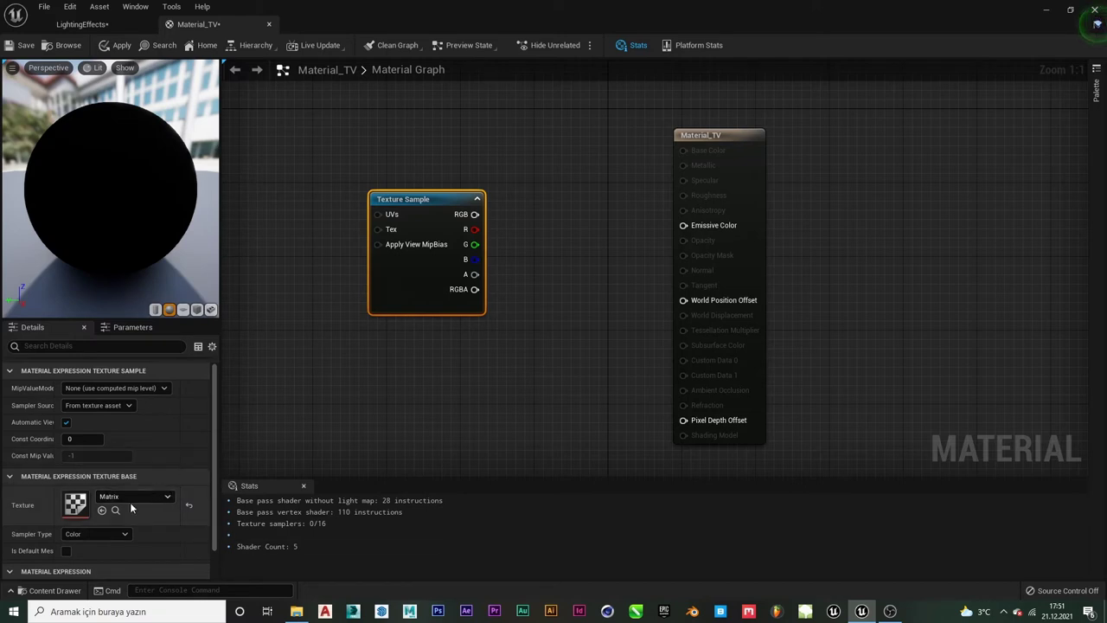
{"action": "left_click", "coordinate": [189, 505]}
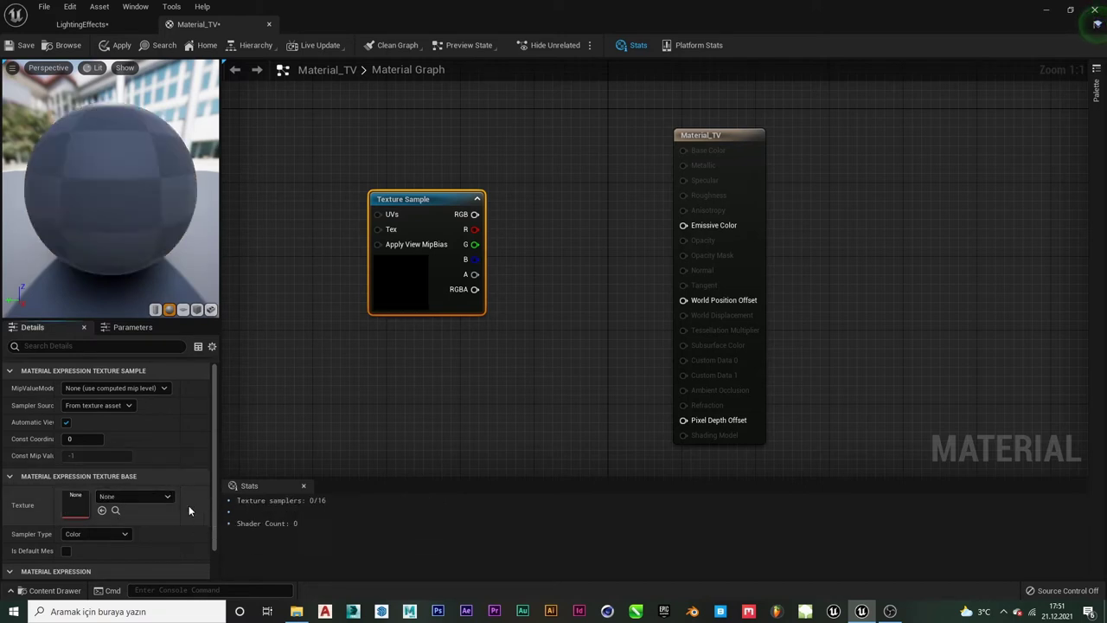
{"action": "left_click", "coordinate": [91, 24]}
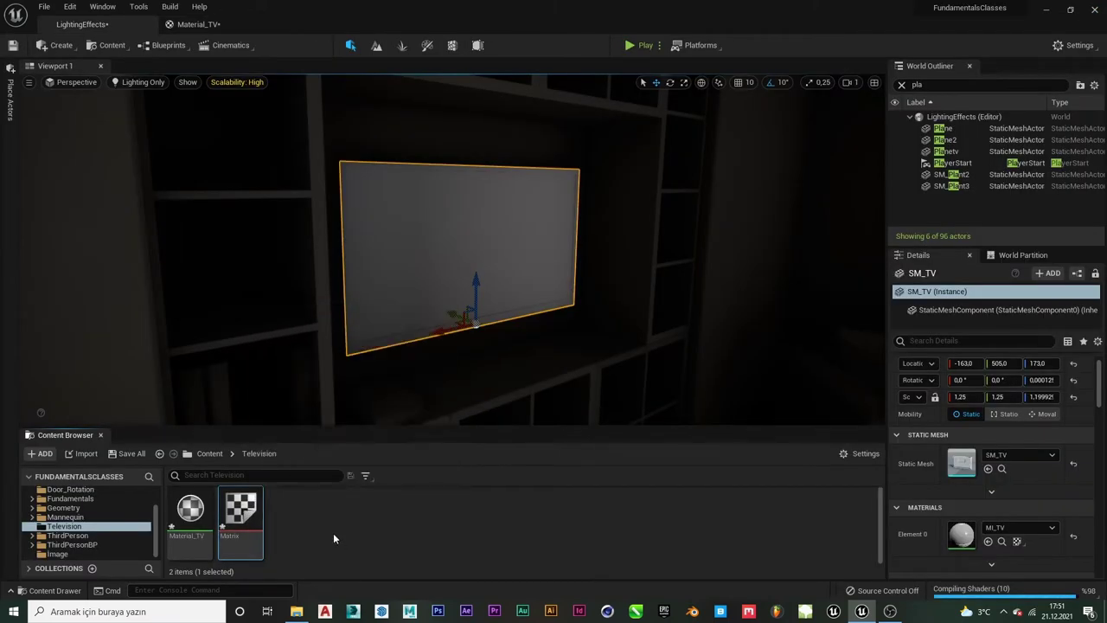
{"action": "key", "text": "Escape"}
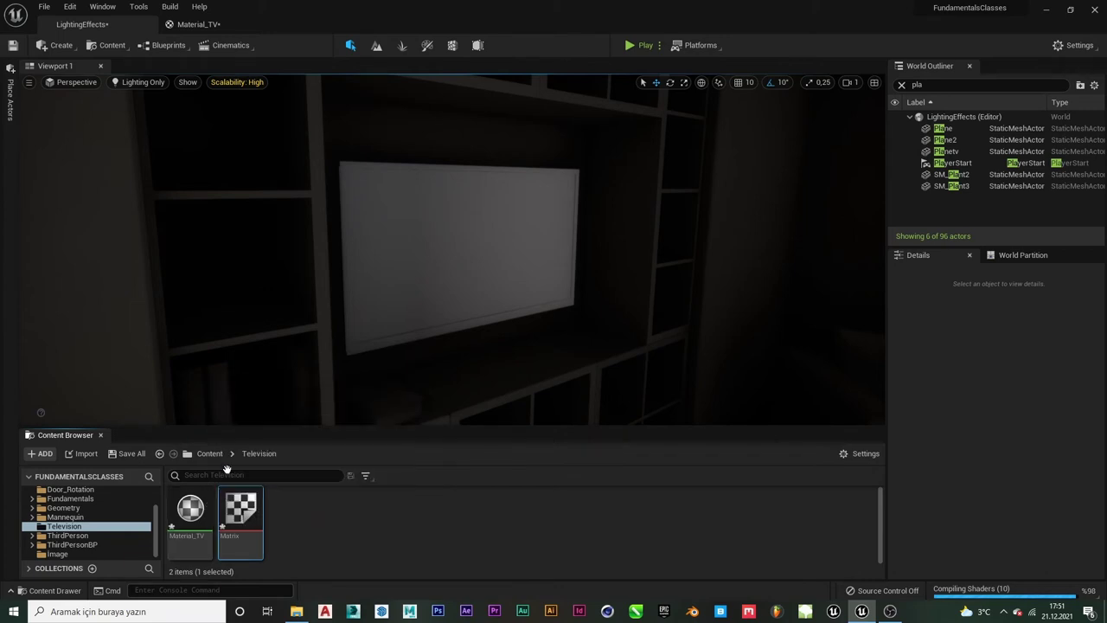
{"action": "left_click", "coordinate": [201, 26]}
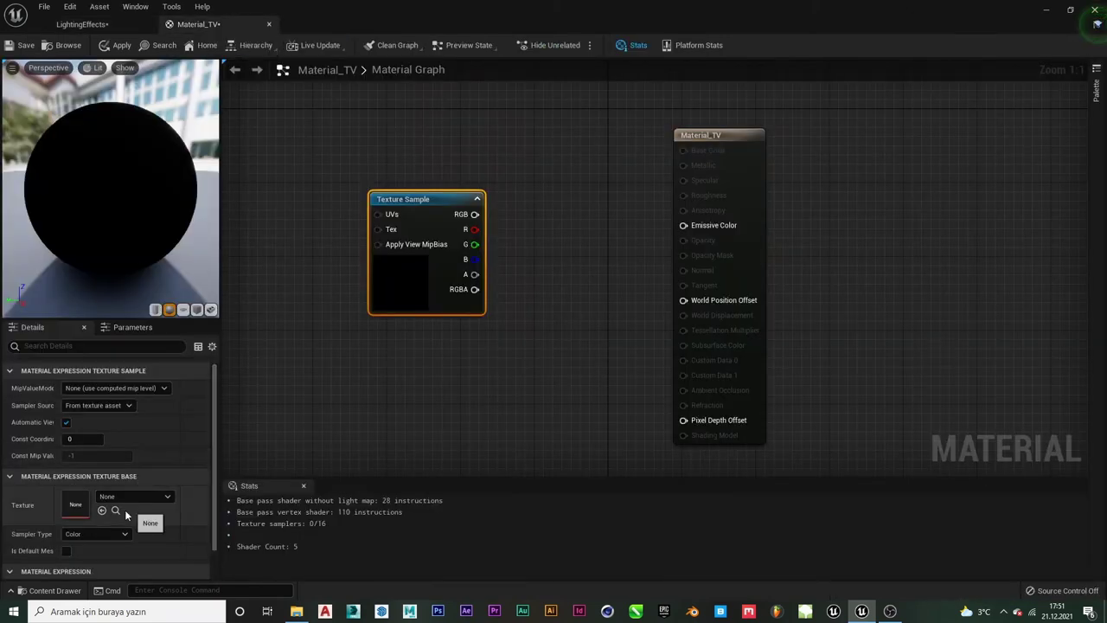
{"action": "left_click", "coordinate": [100, 508]}
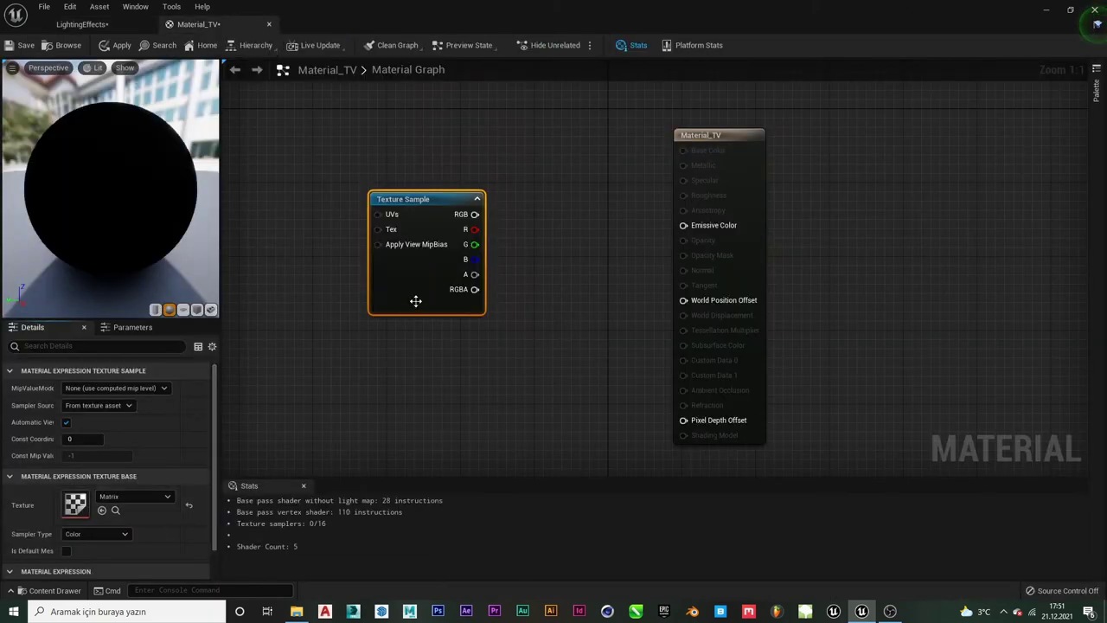
Wire the Texture Sample's RGB into Emissive Color and tidy the node placement.
{"action": "left_click_drag", "start_coordinate": [433, 200], "coordinate": [470, 182]}
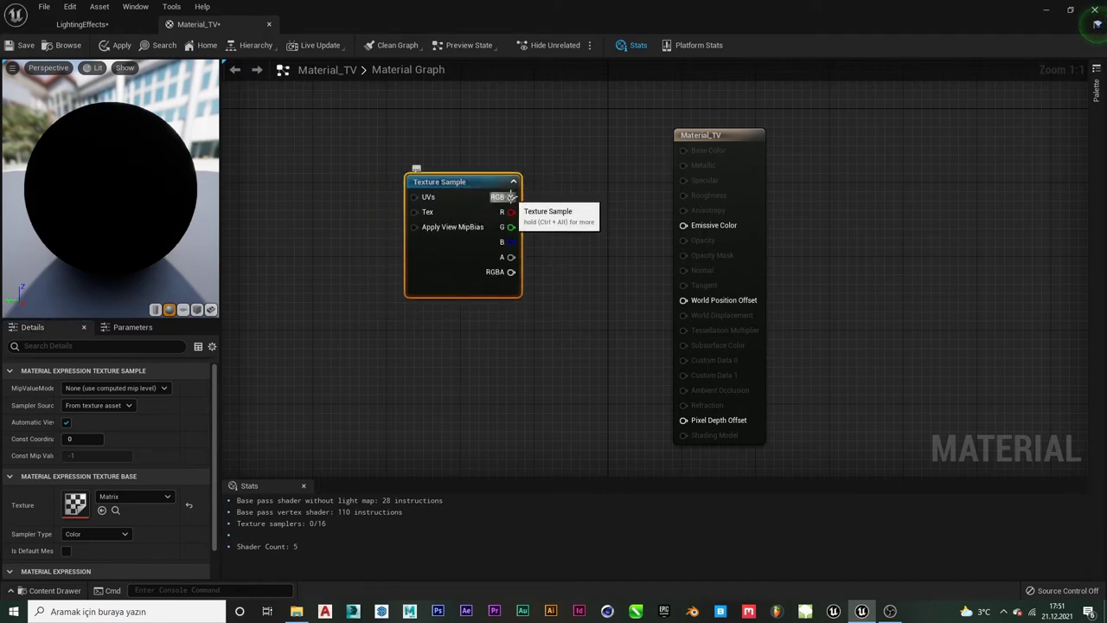
{"action": "left_click_drag", "start_coordinate": [511, 196], "coordinate": [684, 225]}
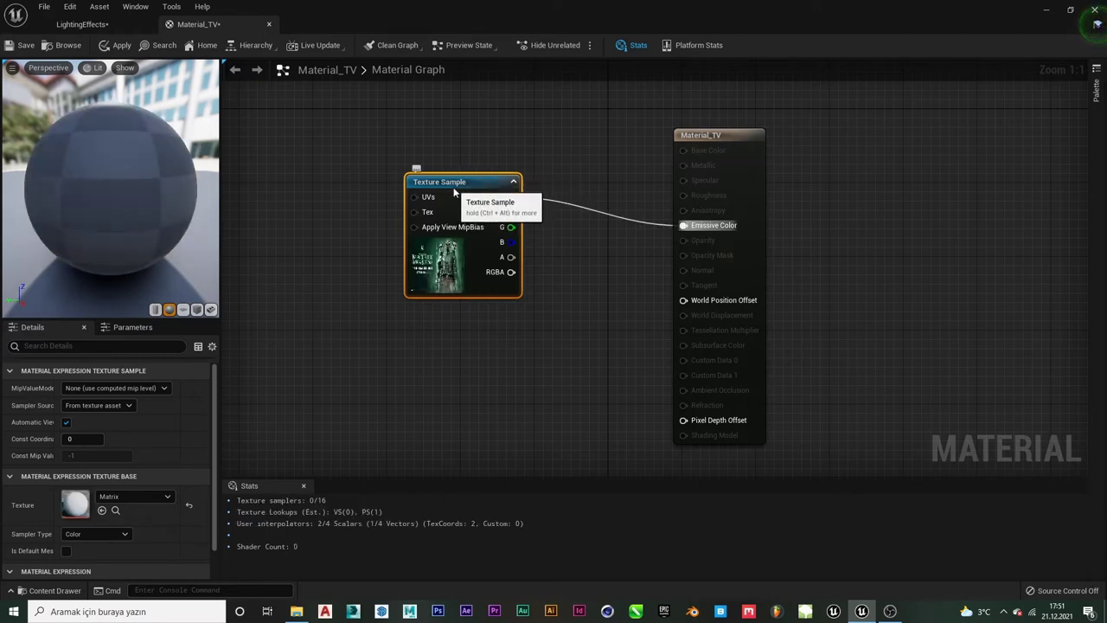
{"action": "left_click_drag", "start_coordinate": [470, 198], "coordinate": [443, 216]}
{"action": "left_click", "coordinate": [514, 181]}
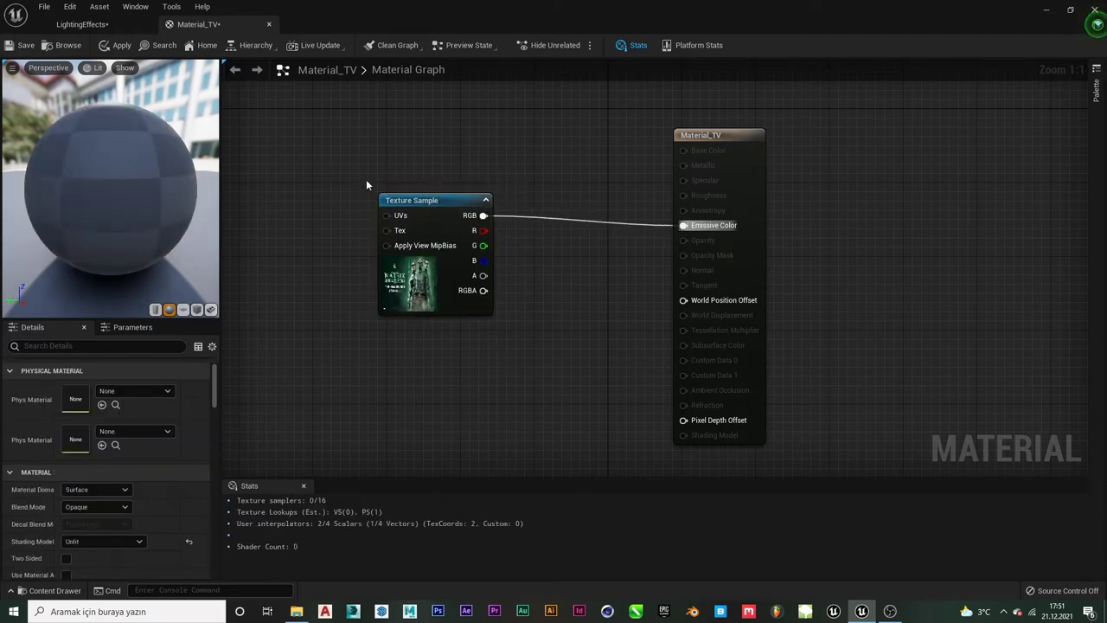
{"action": "left_click", "coordinate": [417, 201]}
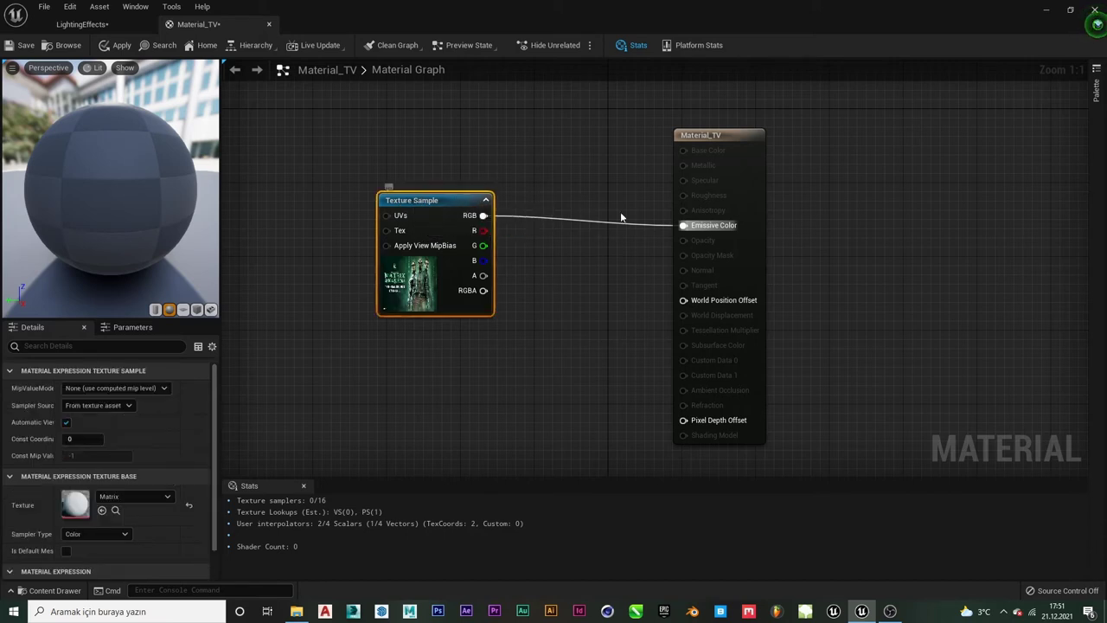
{"action": "left_click", "coordinate": [730, 138]}
{"action": "left_click", "coordinate": [128, 22]}
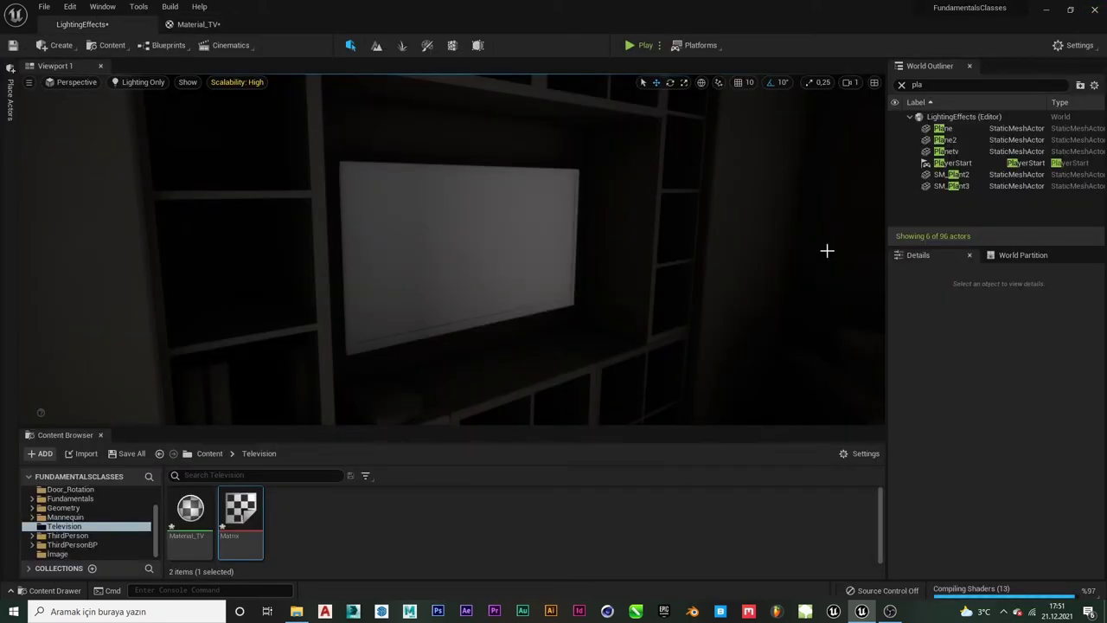
Select Planetv, drop Material_TV on it, and lower it from Z 209.479 to 190.976.
{"action": "left_click", "coordinate": [967, 149]}
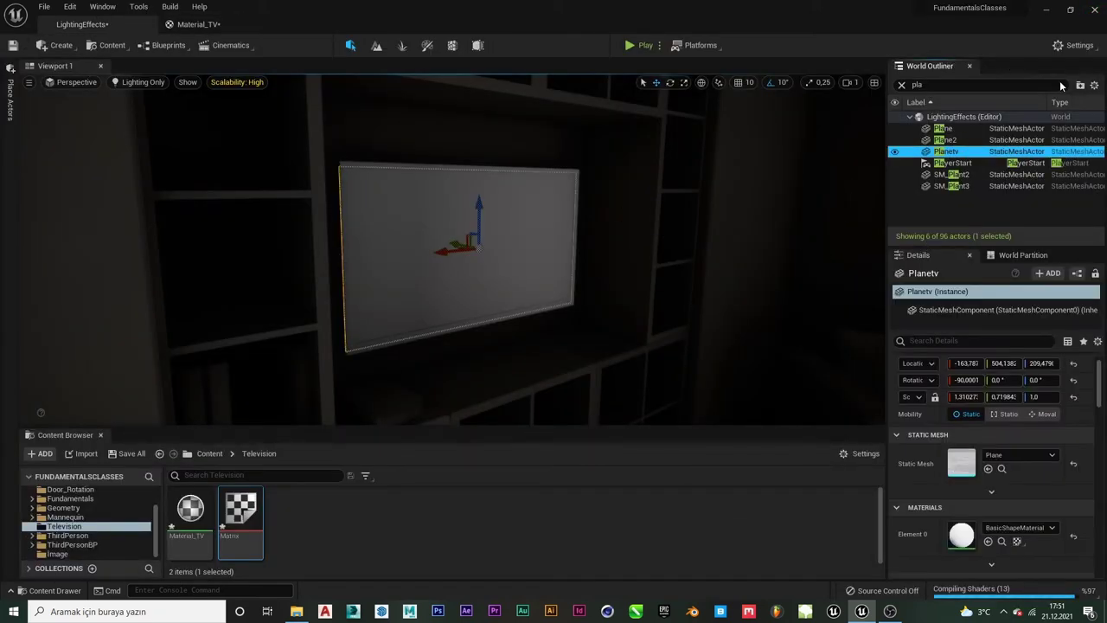
{"action": "left_click", "coordinate": [901, 85]}
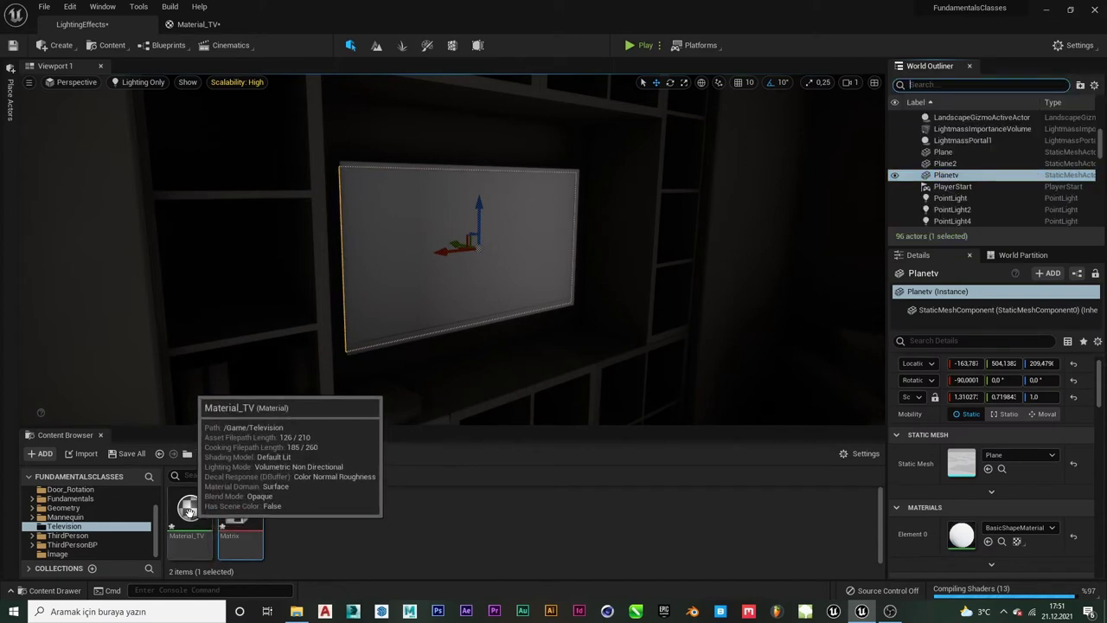
{"action": "mouse_move", "coordinate": [191, 511]}
{"action": "left_mouse_down"}
{"action": "mouse_move", "coordinate": [415, 281]}
{"action": "mouse_move", "coordinate": [484, 281]}
{"action": "left_mouse_up"}
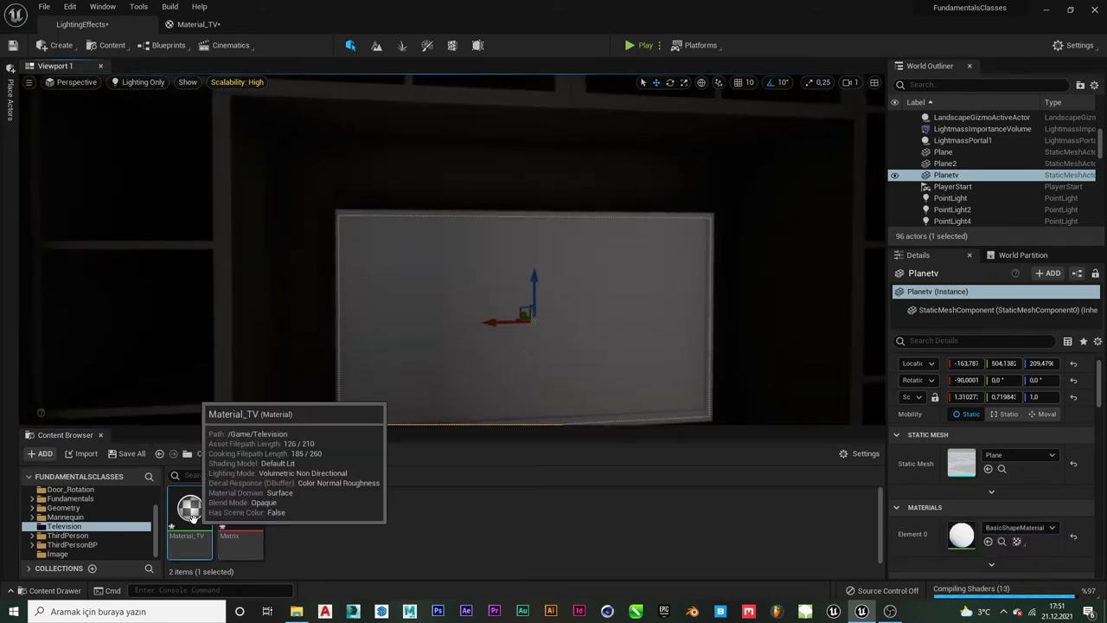
{"action": "left_click_drag", "start_coordinate": [534, 276], "coordinate": [542, 340]}
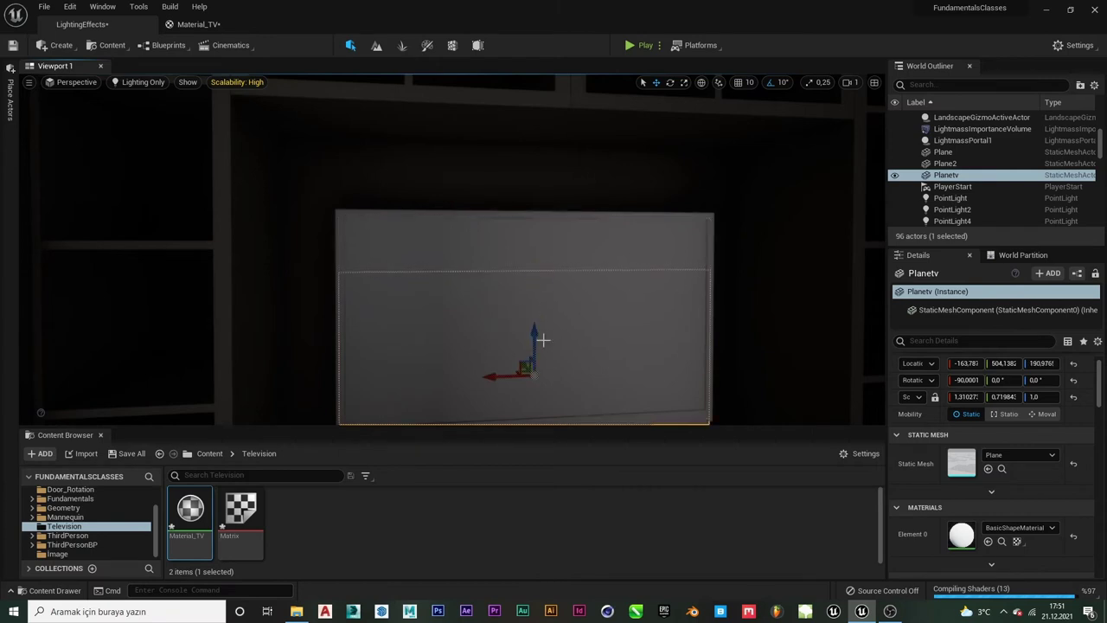
Restore Planetv to Z 209.479, put Material_TV in Element 0, and save LightingEffects.
{"action": "key", "text": "ctrl+z"}
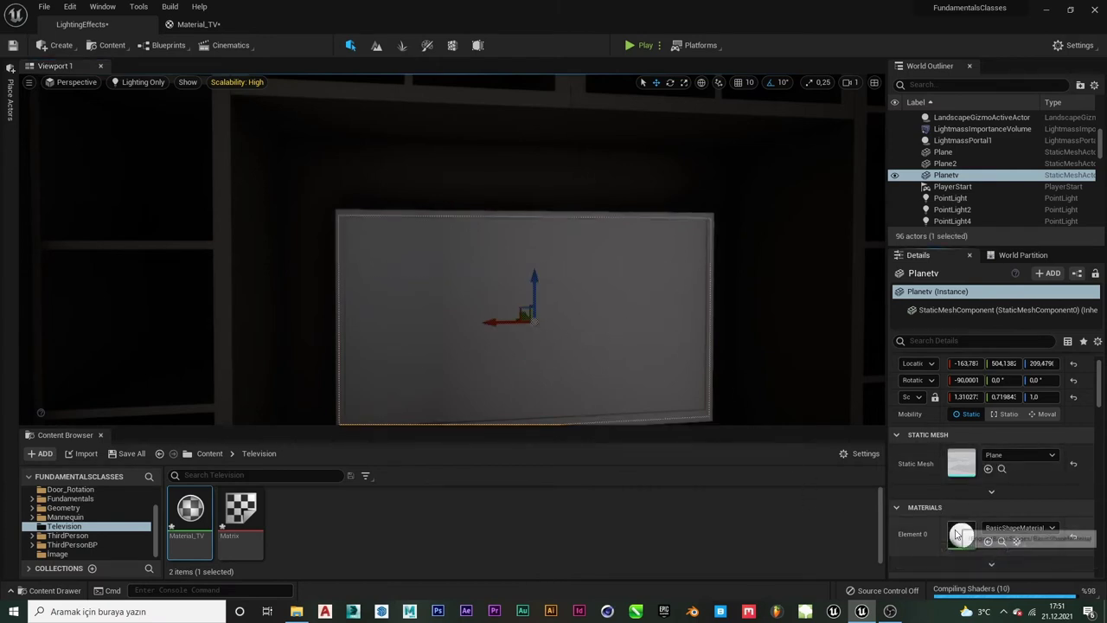
{"action": "scroll", "coordinate": [958, 534], "scroll_direction": "down", "scroll_amount": 1}
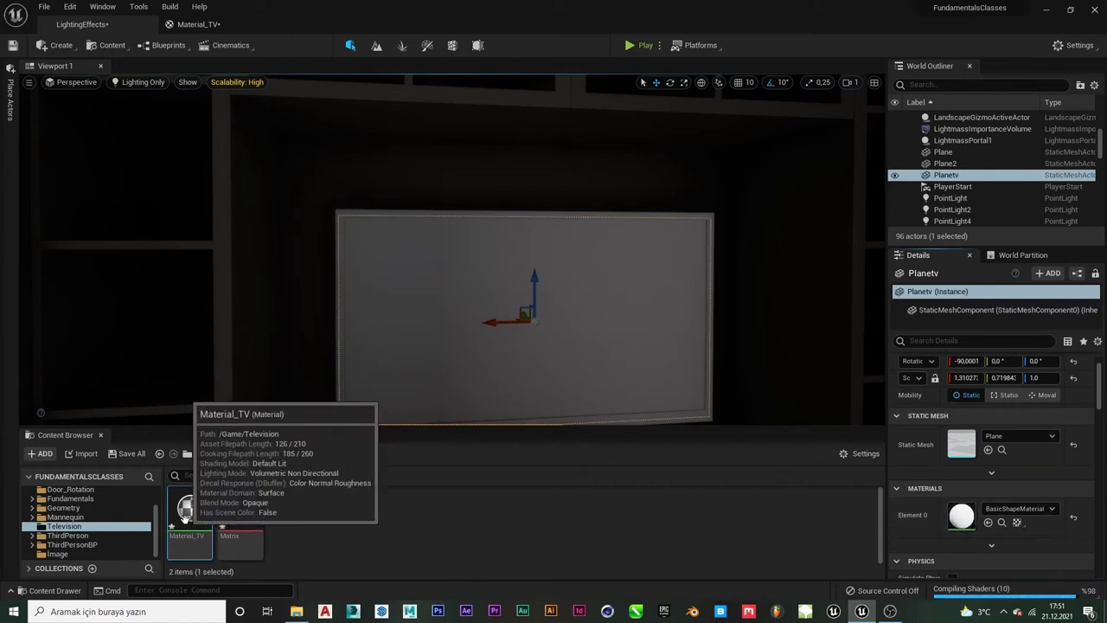
{"action": "left_click_drag", "start_coordinate": [185, 517], "coordinate": [974, 517]}
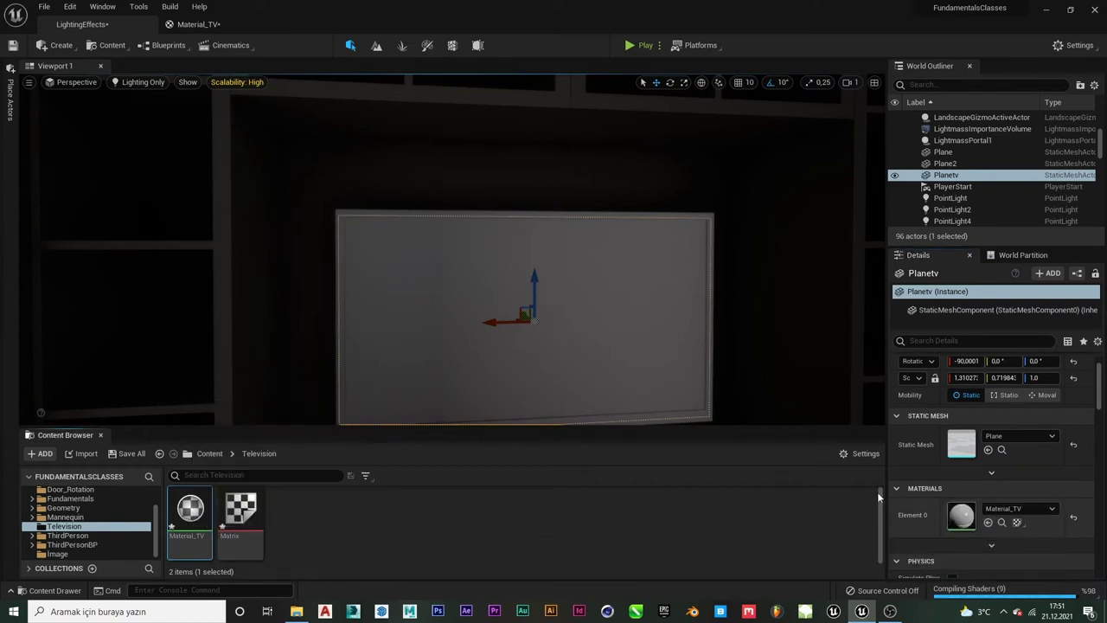
{"action": "left_click", "coordinate": [13, 45]}
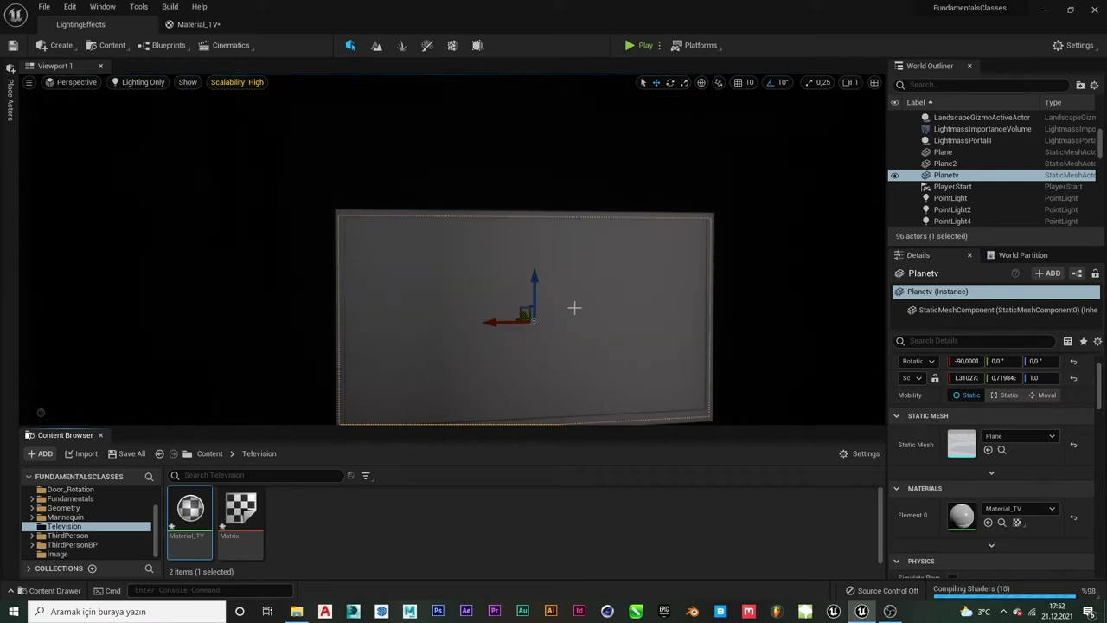
{"action": "left_click_drag", "start_coordinate": [575, 307], "coordinate": [495, 269], "text": "alt"}
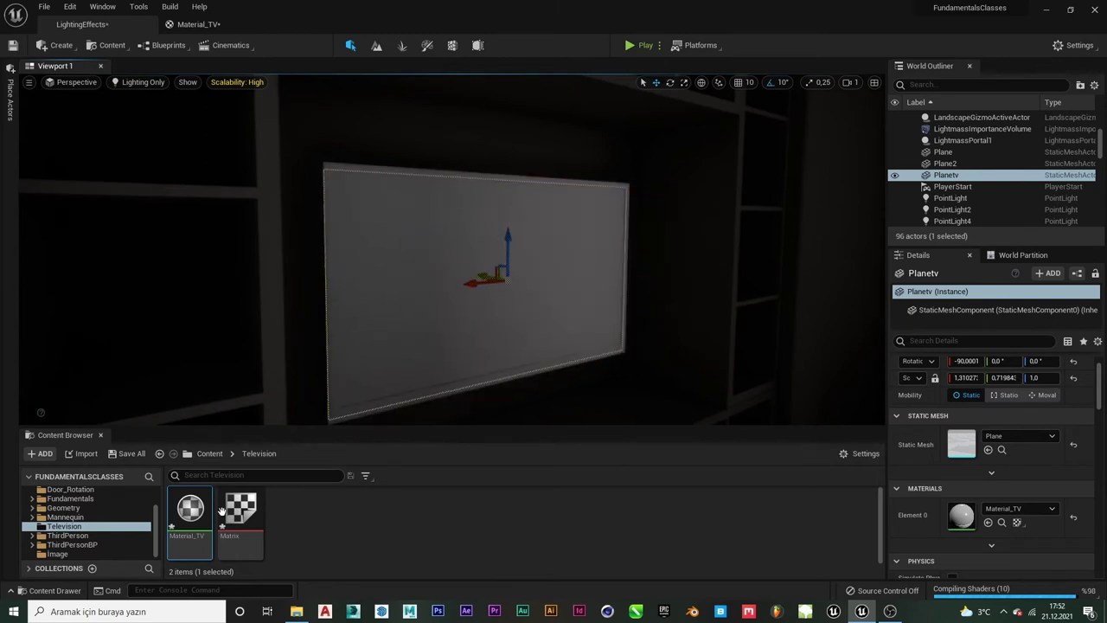
Open Material_TV, select its Texture Sample, save the material, and return to LightingEffects.
{"action": "double_click", "coordinate": [184, 526]}
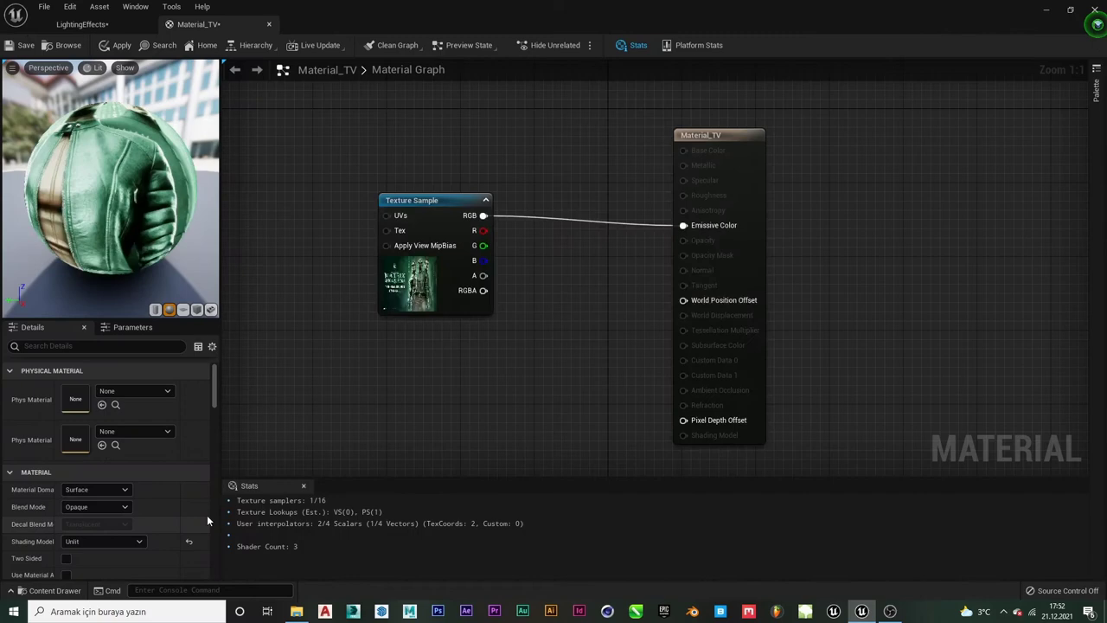
{"action": "left_click", "coordinate": [423, 210]}
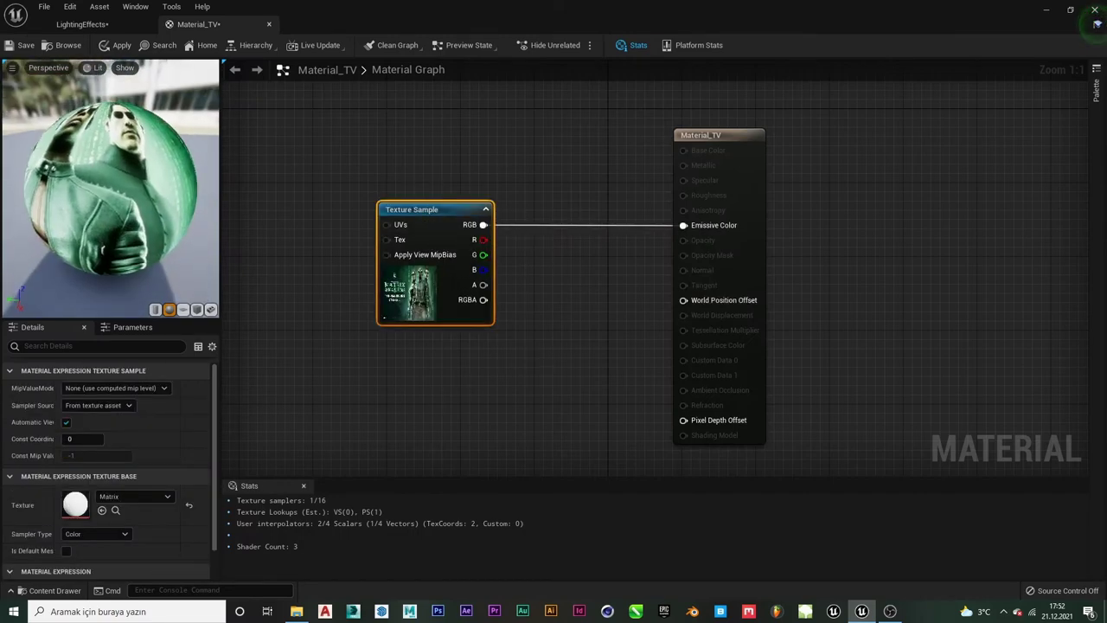
{"action": "left_click", "coordinate": [29, 48]}
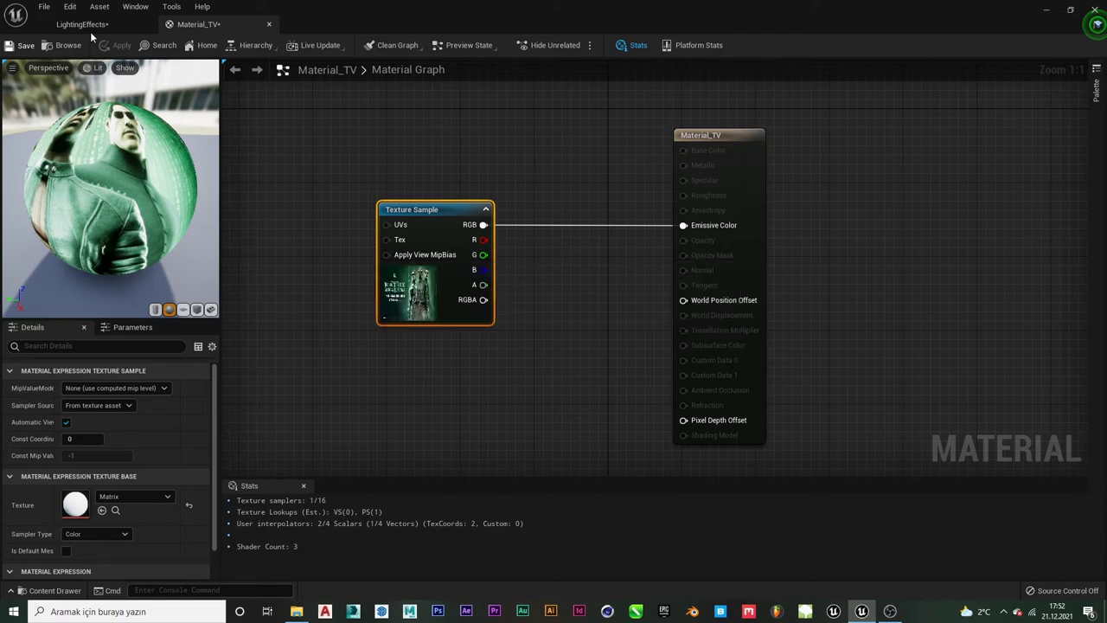
{"action": "left_click", "coordinate": [90, 31]}
Orbit around the TV, selecting the nearby shelving units and the SM_TV model.
{"action": "right_click_drag", "start_coordinate": [426, 232], "coordinate": [450, 242]}
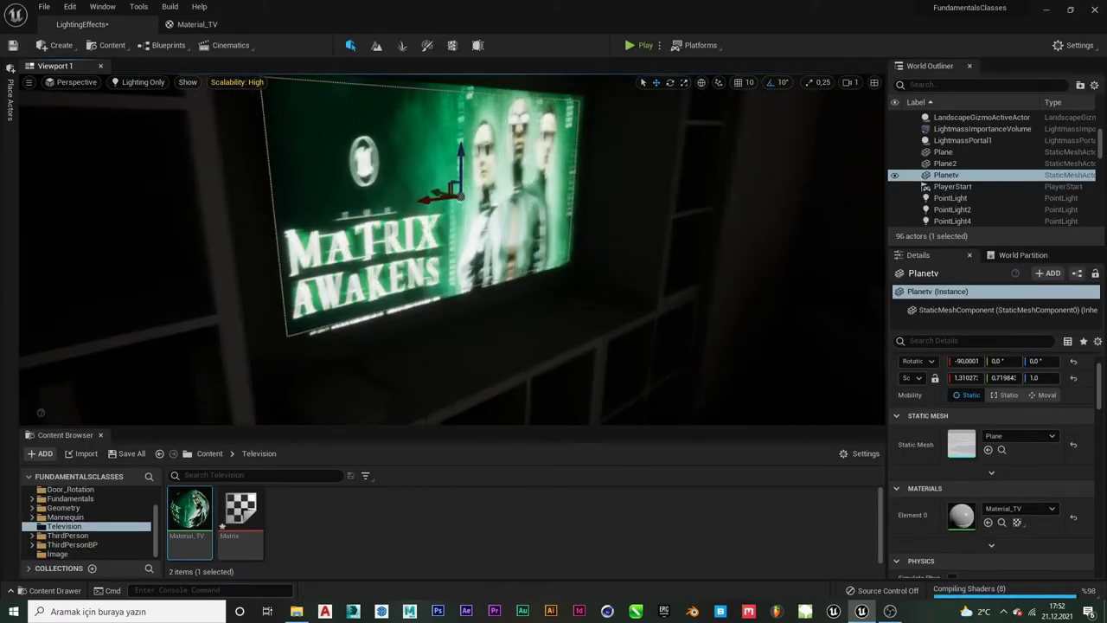
{"action": "right_click_drag", "start_coordinate": [687, 279], "coordinate": [648, 262]}
{"action": "left_click", "coordinate": [687, 279]}
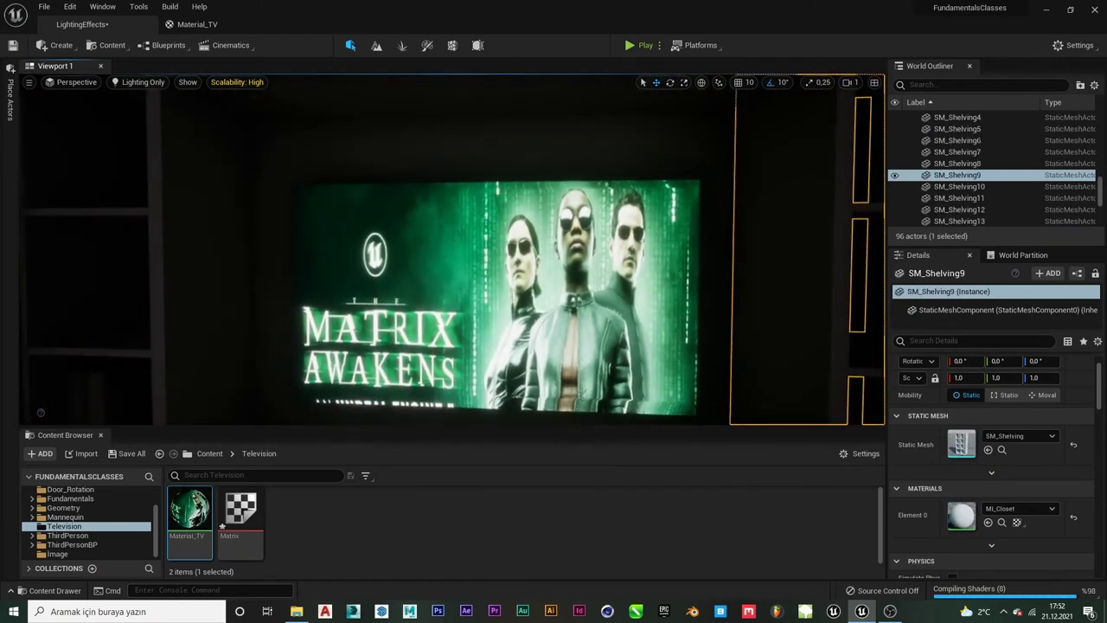
{"action": "right_click_drag", "start_coordinate": [507, 354], "coordinate": [507, 354]}
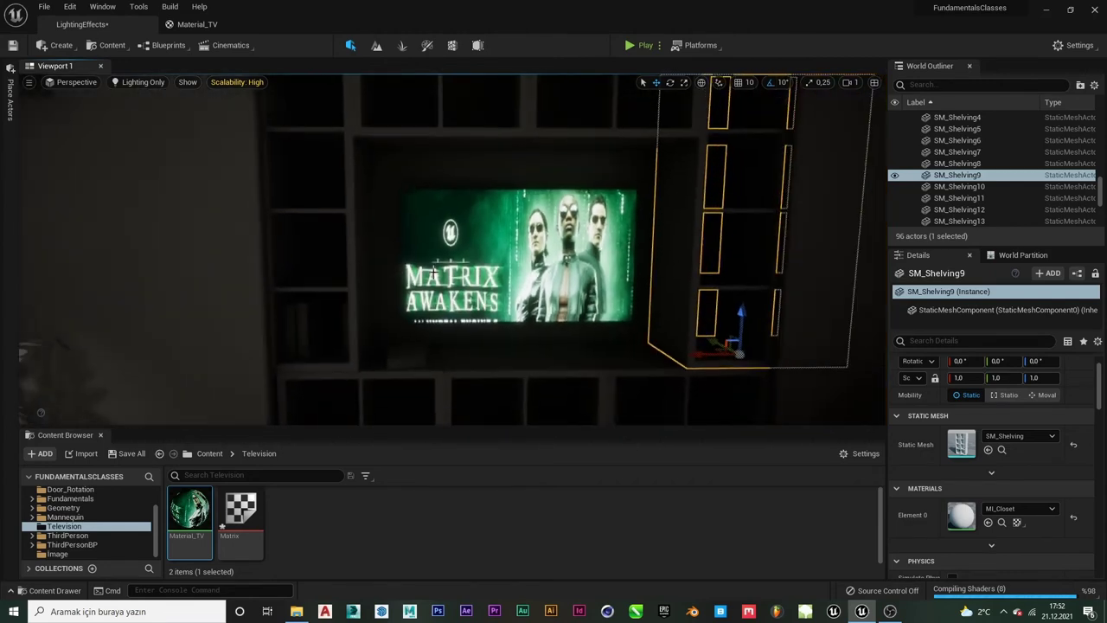
{"action": "left_click", "coordinate": [571, 359]}
{"action": "left_click", "coordinate": [564, 246]}
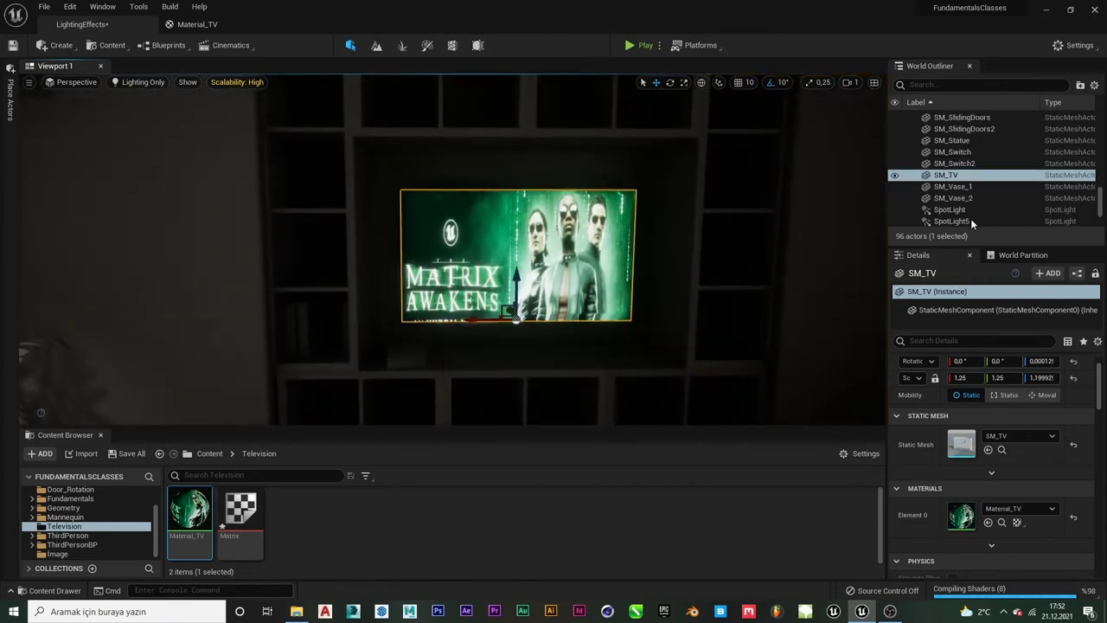
Filter the World Outliner by 'pla' and select Planetv.
{"action": "left_click", "coordinate": [956, 87]}
{"action": "type", "text": "pal"}
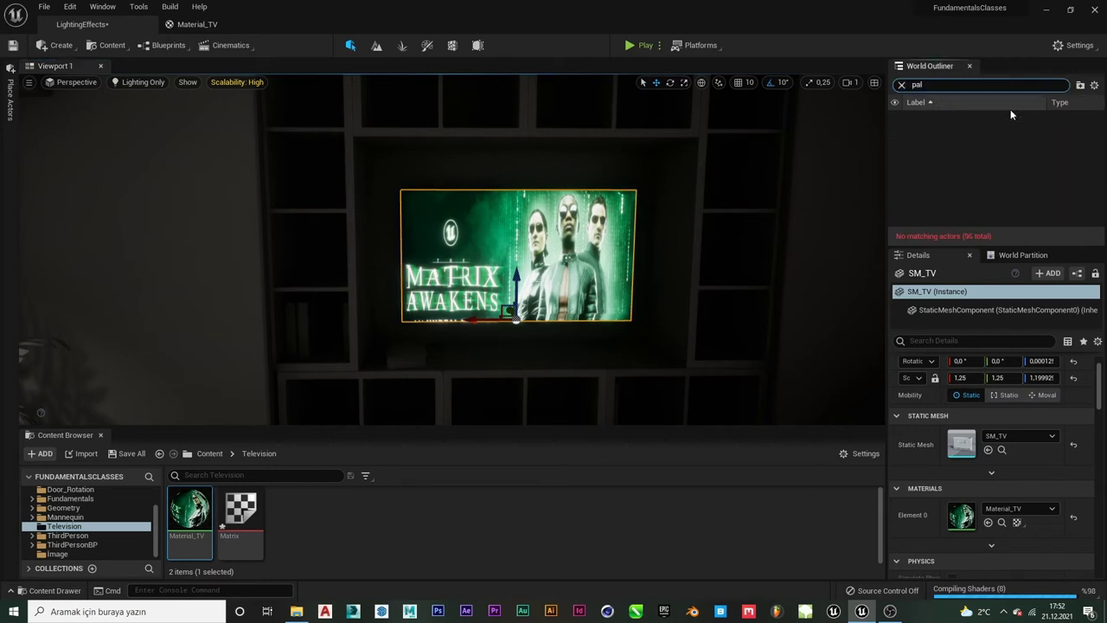
{"action": "key", "text": "BackSpace"}
{"action": "key", "text": "BackSpace"}
{"action": "type", "text": "la"}
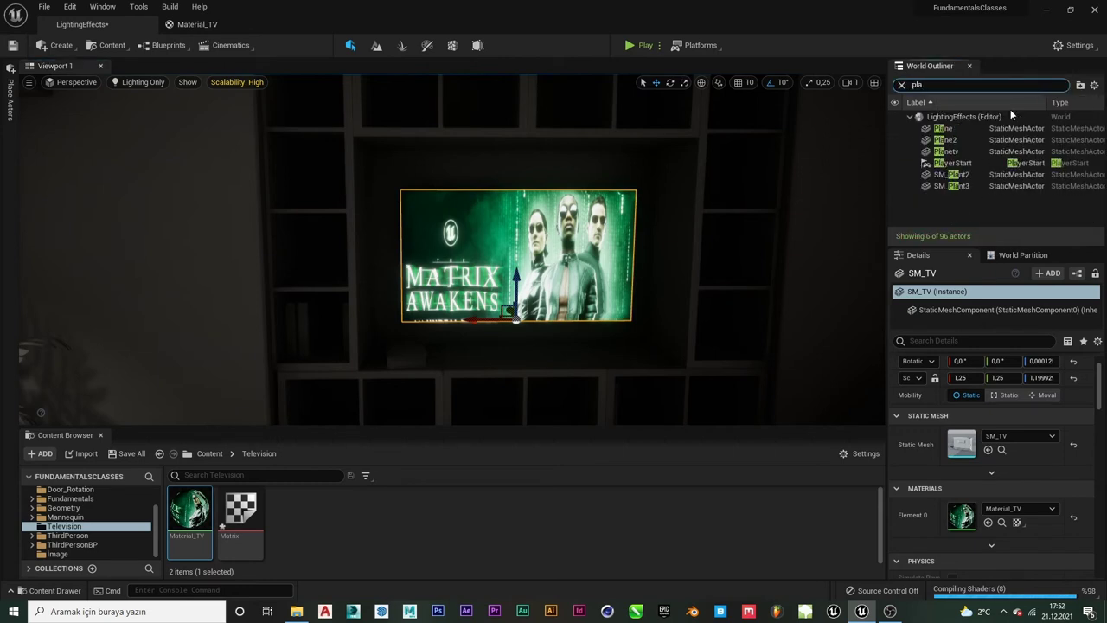
{"action": "left_click", "coordinate": [972, 150]}
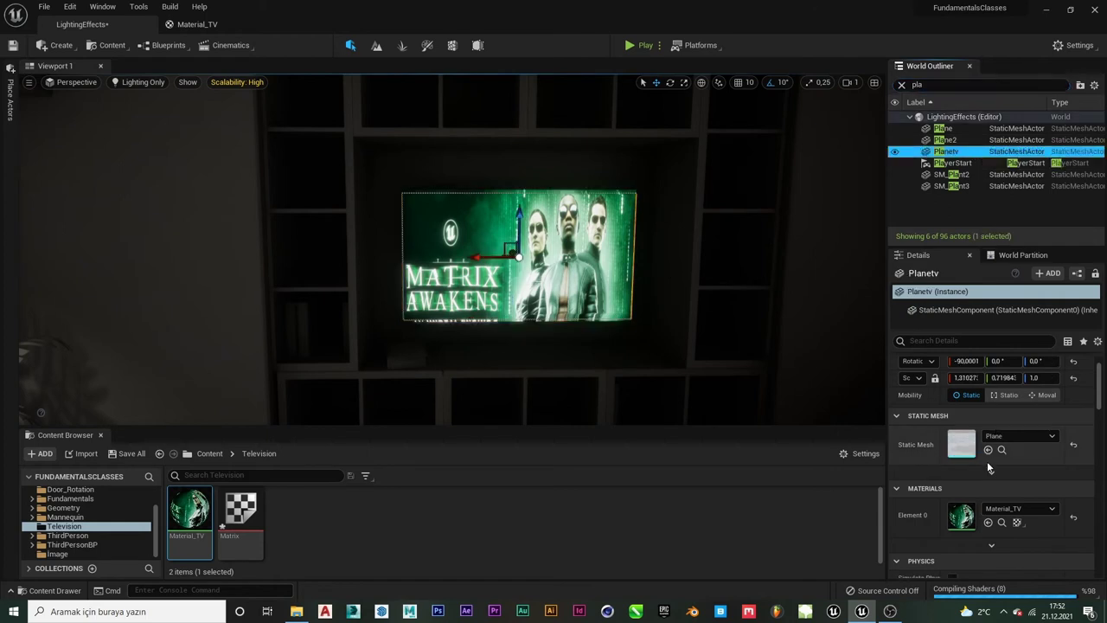
Enable Use Emissive for Static Lighting with Emissive Boost 10, then save the level.
{"action": "scroll", "coordinate": [987, 464], "scroll_direction": "down", "scroll_amount": 2}
{"action": "scroll", "coordinate": [984, 467], "scroll_direction": "down", "scroll_amount": 2}
{"action": "scroll", "coordinate": [986, 463], "scroll_direction": "down", "scroll_amount": 2}
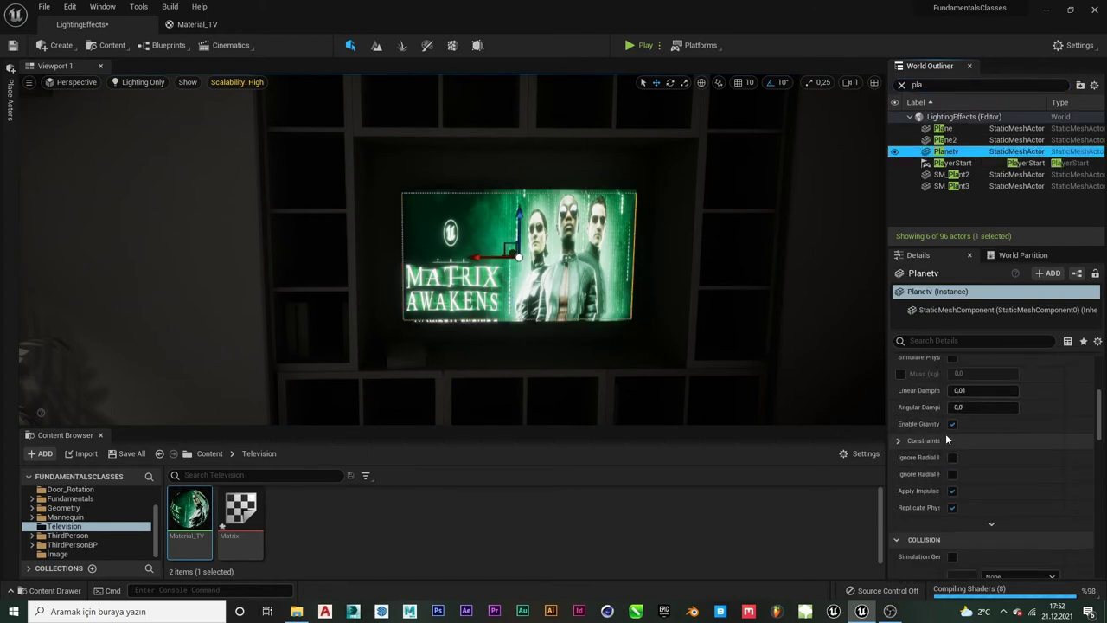
{"action": "left_click_drag", "start_coordinate": [942, 433], "coordinate": [1011, 425]}
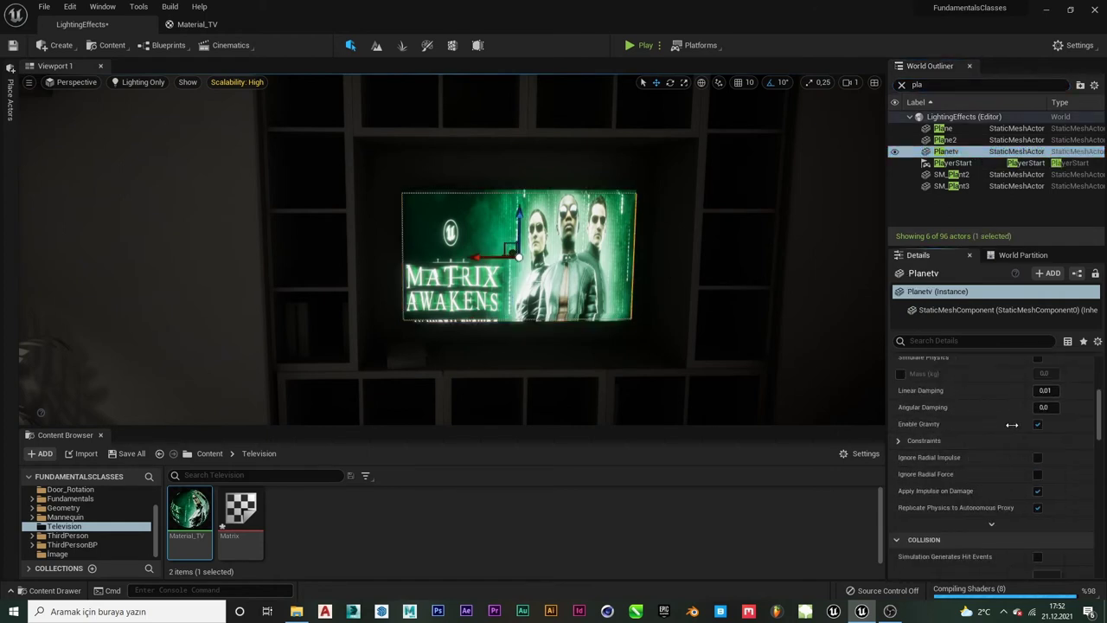
{"action": "scroll", "coordinate": [967, 452], "scroll_direction": "down", "scroll_amount": 2}
{"action": "scroll", "coordinate": [969, 467], "scroll_direction": "down", "scroll_amount": 3}
{"action": "scroll", "coordinate": [968, 468], "scroll_direction": "down", "scroll_amount": 3}
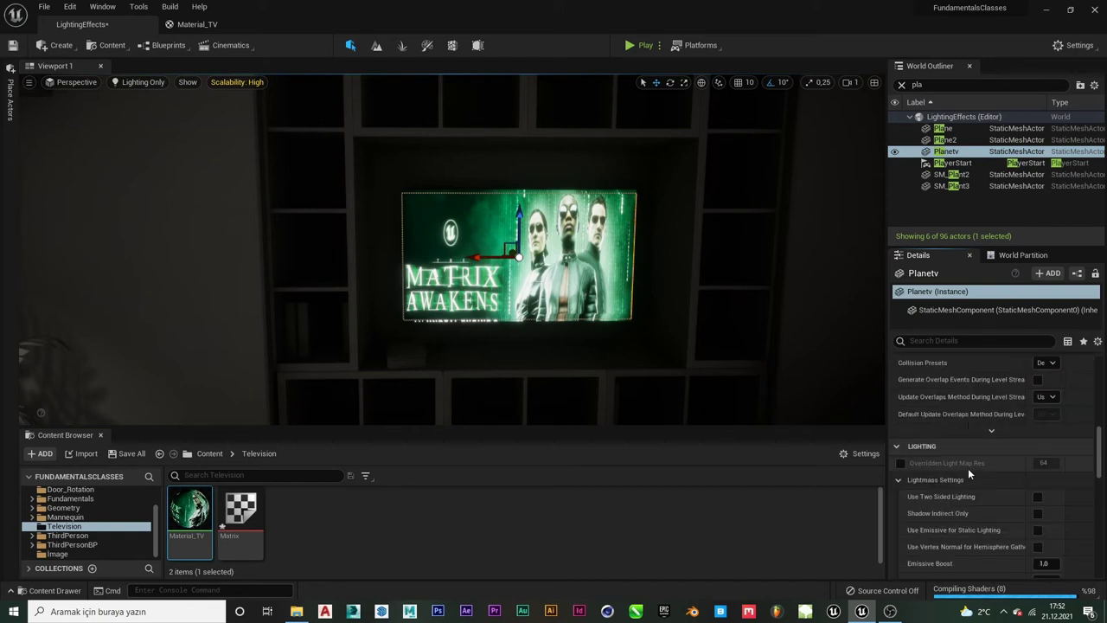
{"action": "scroll", "coordinate": [968, 474], "scroll_direction": "down", "scroll_amount": 1}
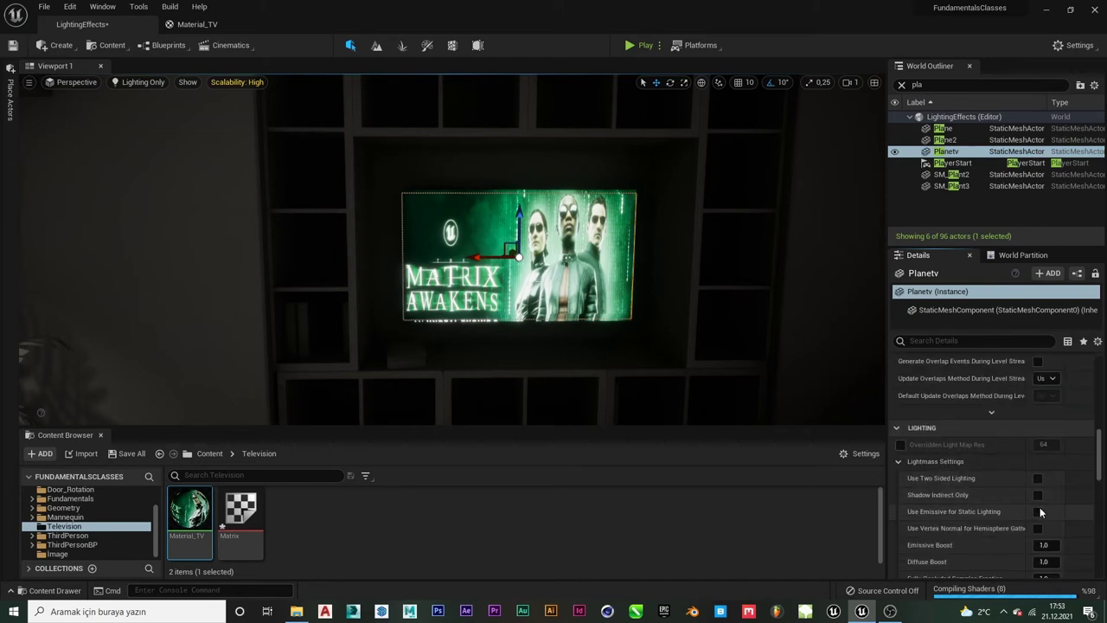
{"action": "scroll", "coordinate": [1008, 512], "scroll_direction": "down", "scroll_amount": 1}
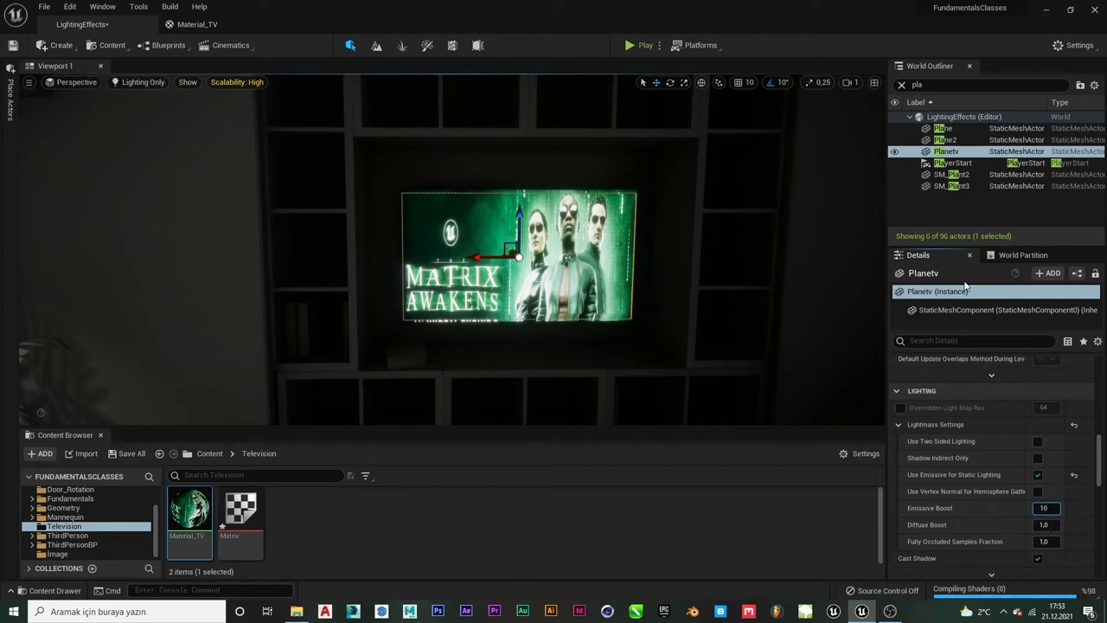
{"action": "left_click", "coordinate": [14, 47]}
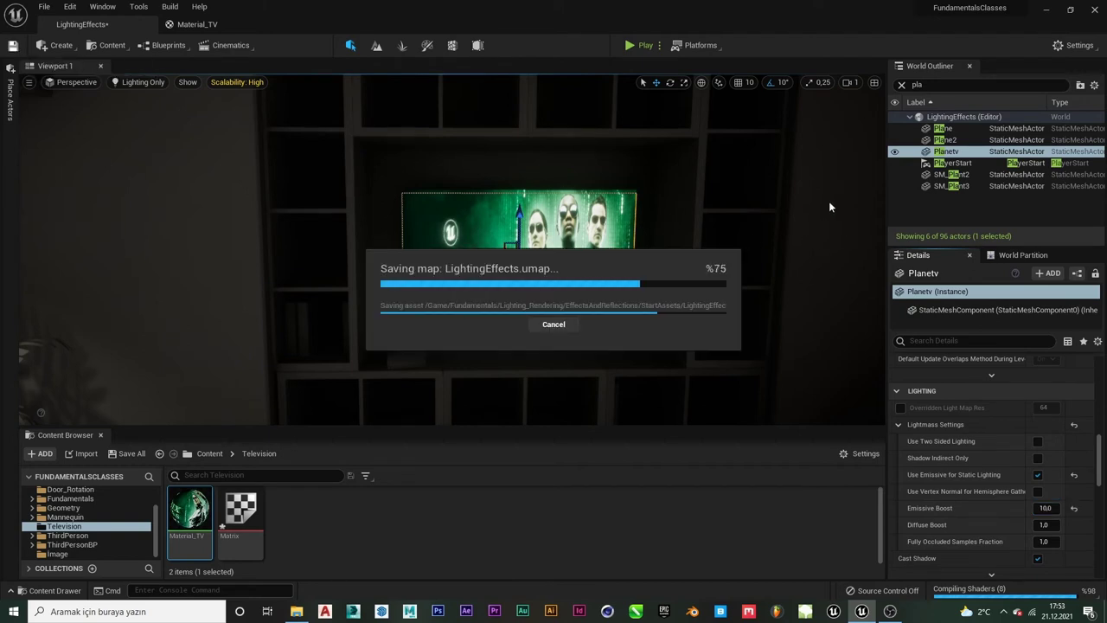
Undo Planetv's last Scale Elements so it again spans the TV screen.
{"action": "right_click_drag", "start_coordinate": [450, 251], "coordinate": [363, 255]}
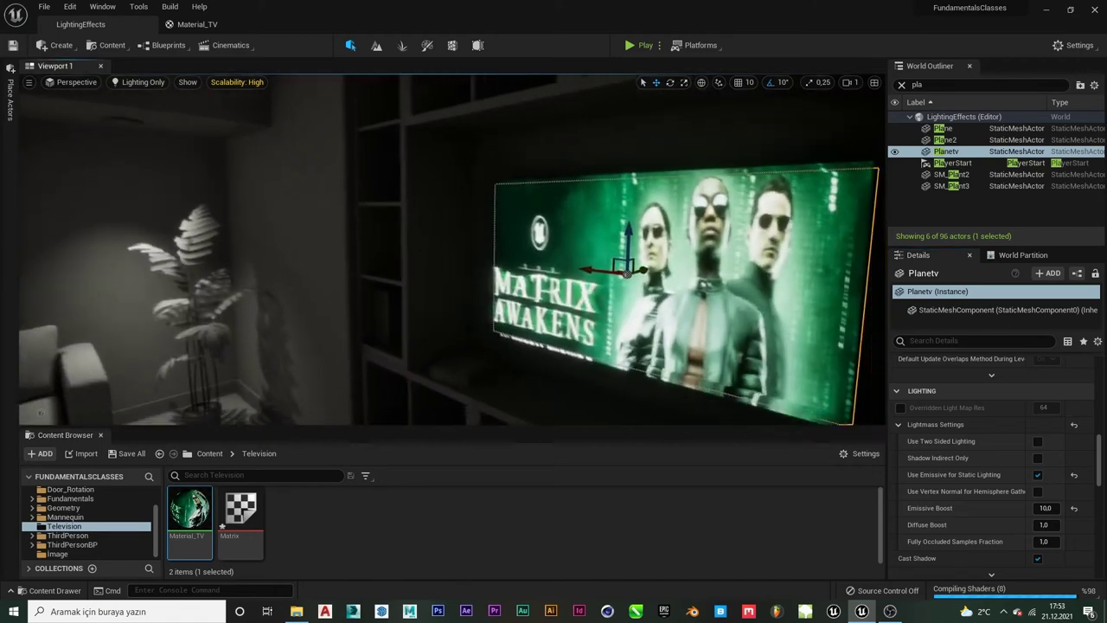
{"action": "right_click_drag", "start_coordinate": [450, 250], "coordinate": [415, 250]}
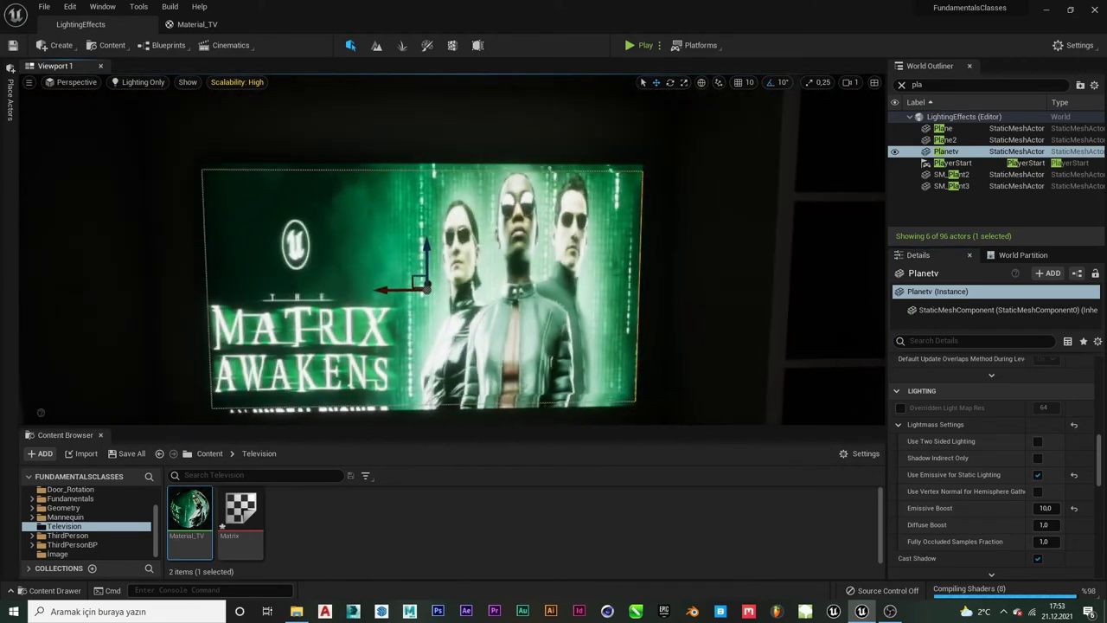
{"action": "right_click_drag", "start_coordinate": [605, 282], "coordinate": [610, 282]}
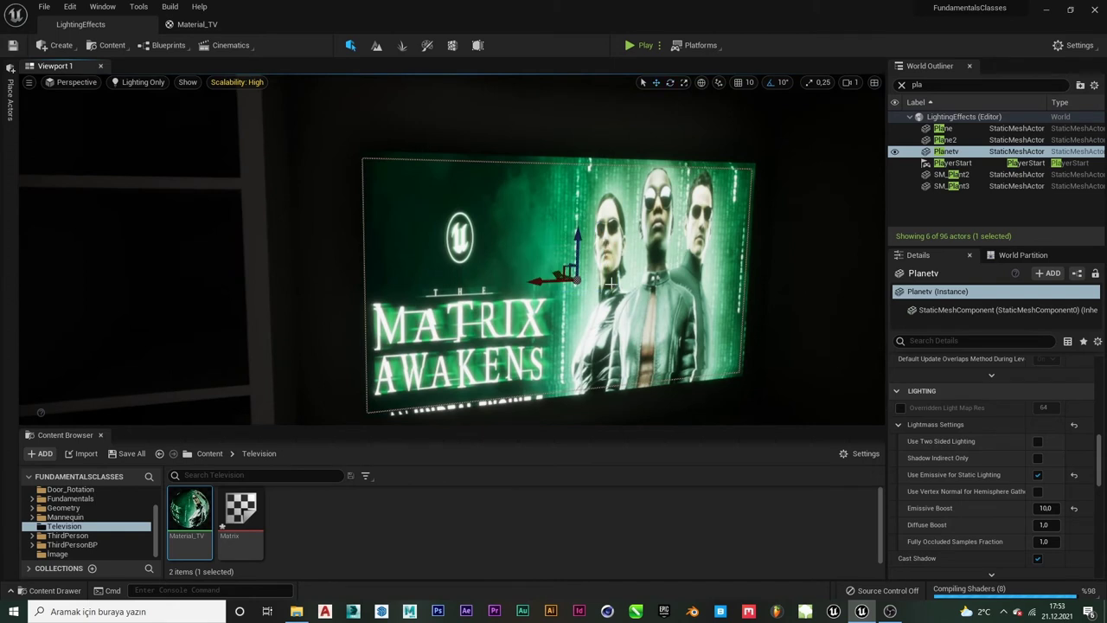
{"action": "right_click_drag", "start_coordinate": [543, 280], "coordinate": [549, 281]}
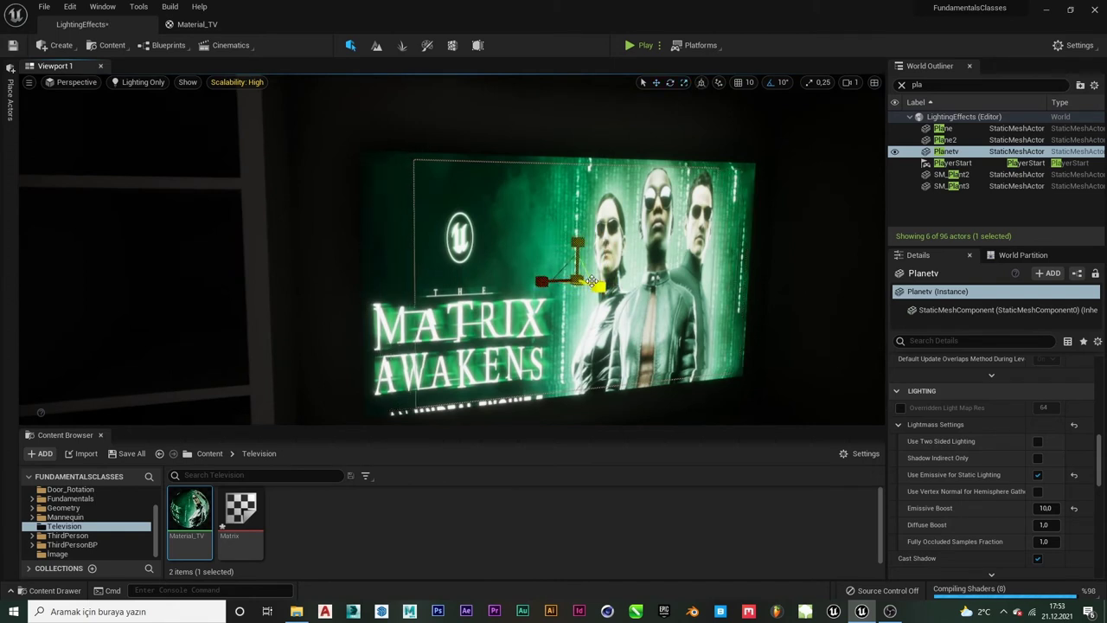
{"action": "key", "text": "ctrl+z"}
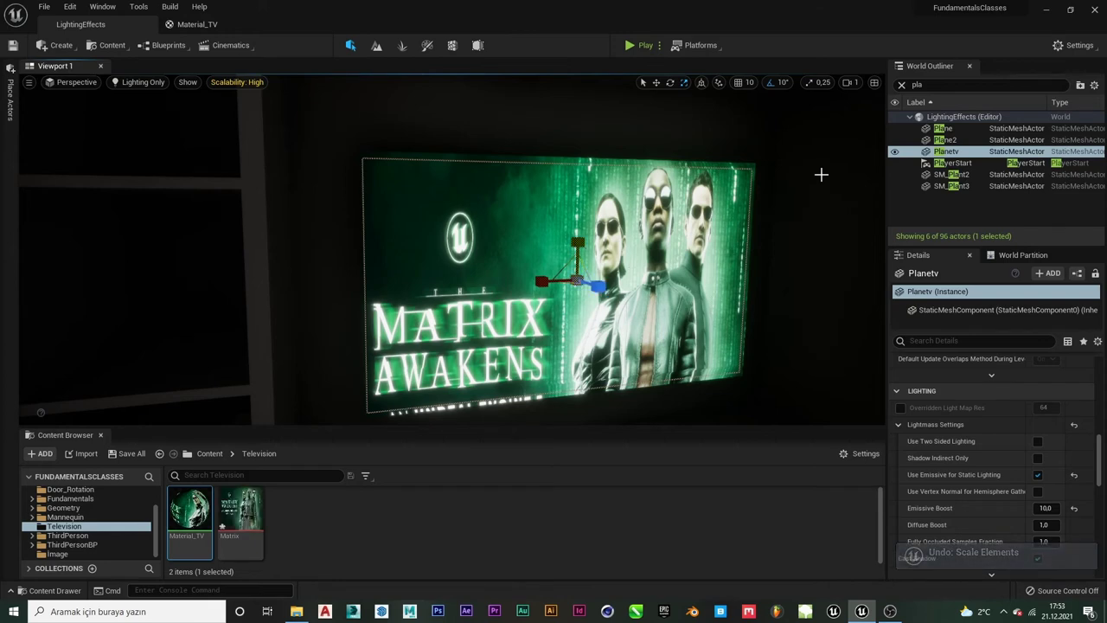
Open the TV's SM_TV static mesh in its editor via the right-click Edit action.
{"action": "left_click", "coordinate": [946, 139]}
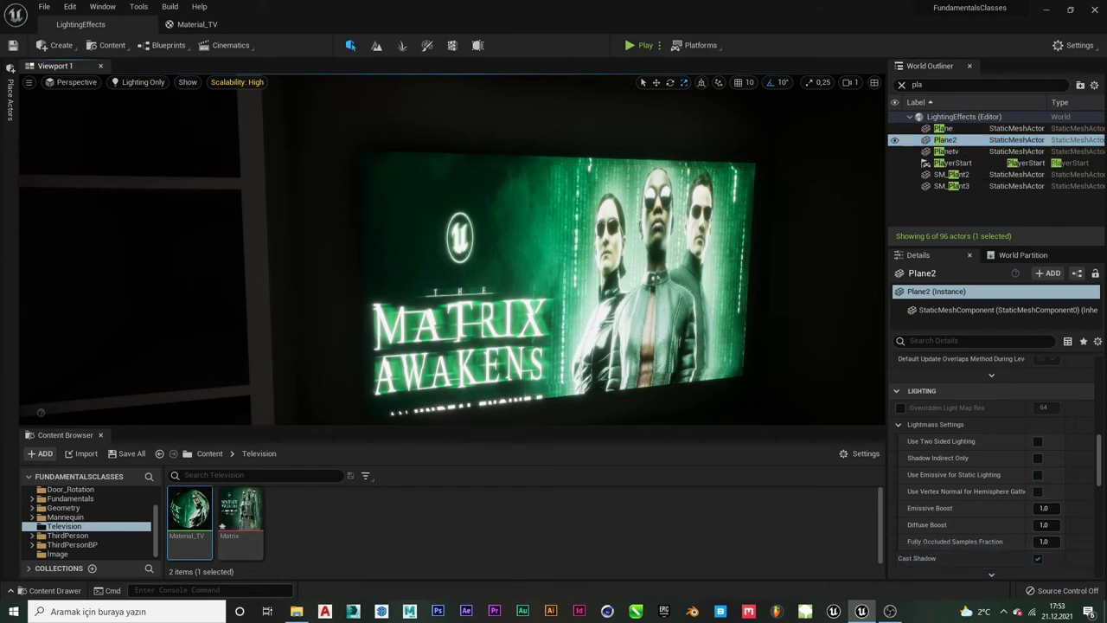
{"action": "left_click", "coordinate": [658, 223]}
{"action": "right_click_drag", "start_coordinate": [674, 227], "coordinate": [536, 286]}
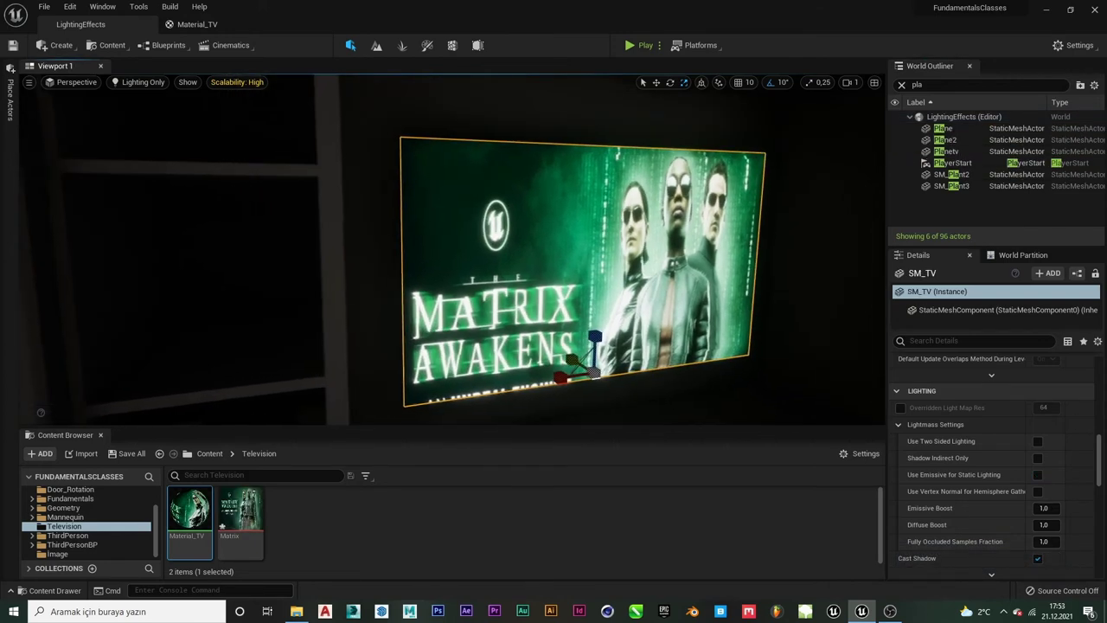
{"action": "left_click", "coordinate": [231, 527]}
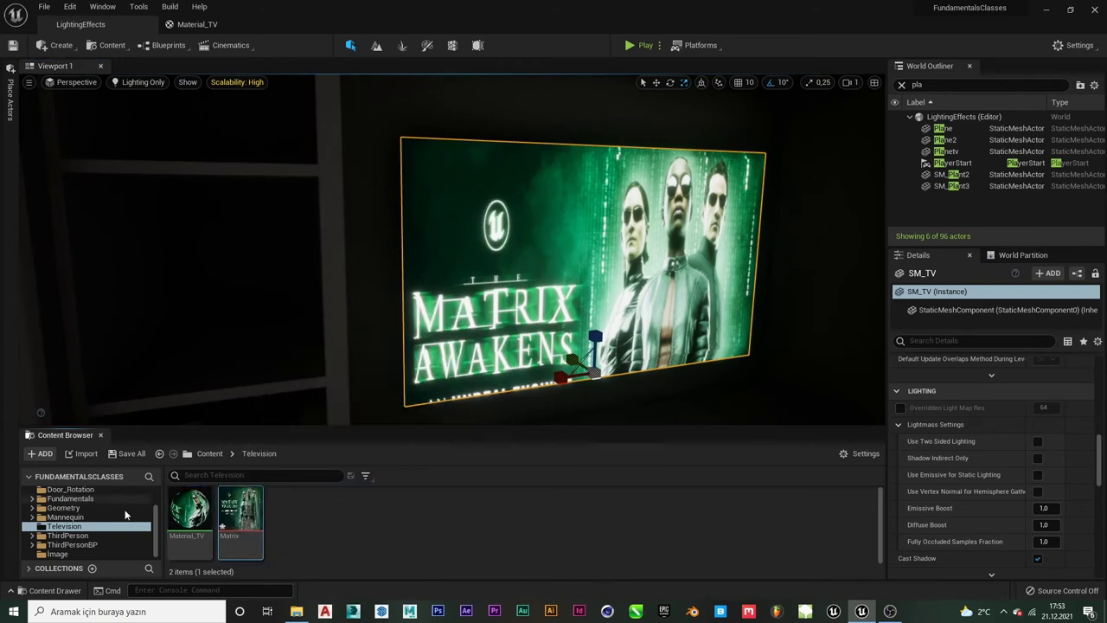
{"action": "right_click", "coordinate": [537, 268]}
{"action": "left_click", "coordinate": [605, 189]}
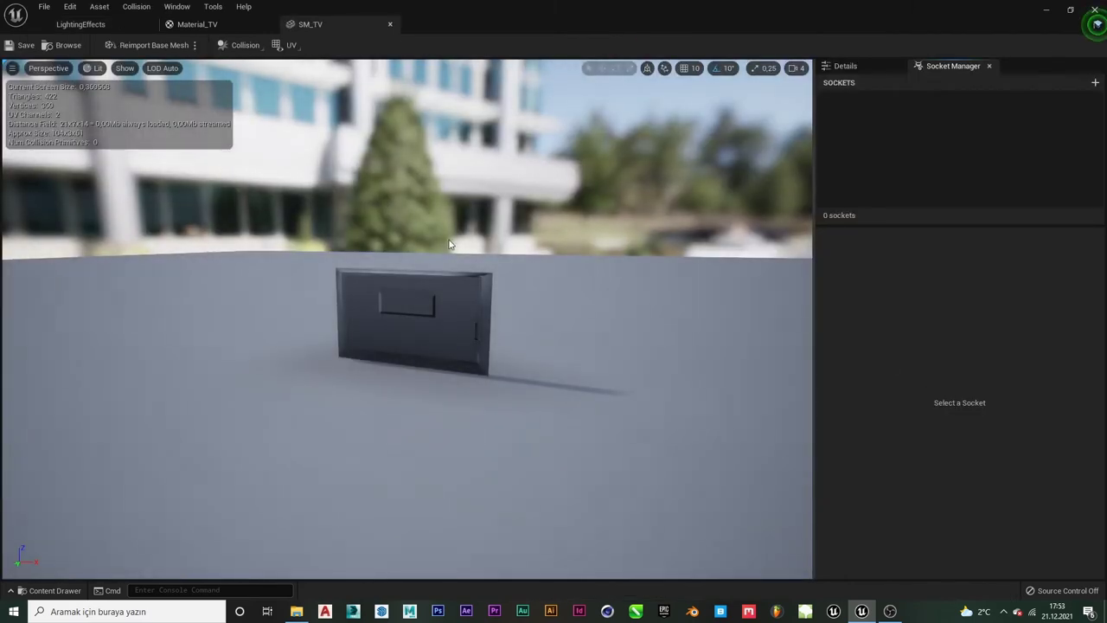
{"action": "left_click", "coordinate": [207, 24]}
Back in LightingEffects, select Planetv and fly the view closer to the TV screen.
{"action": "left_click", "coordinate": [83, 24]}
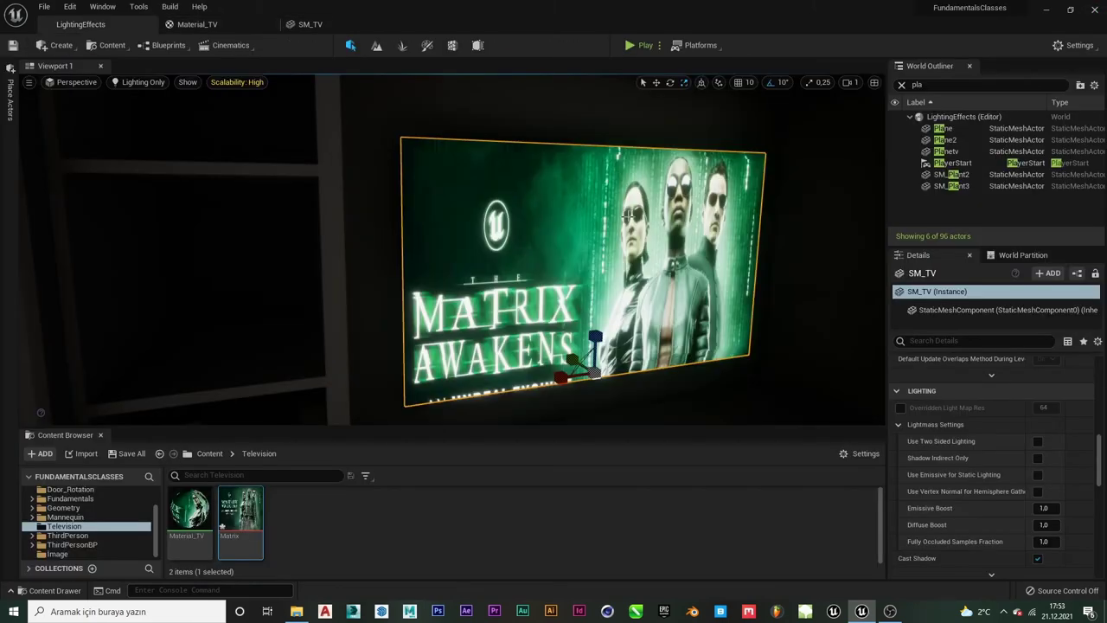
{"action": "left_click", "coordinate": [952, 152]}
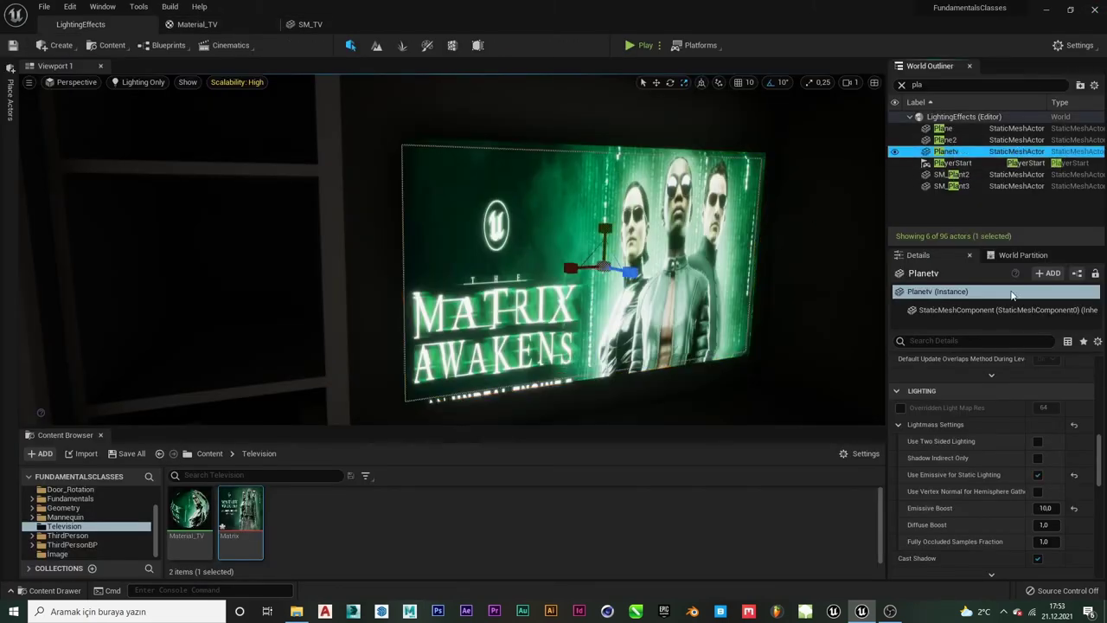
{"action": "scroll", "coordinate": [991, 433], "scroll_direction": "down", "scroll_amount": 3}
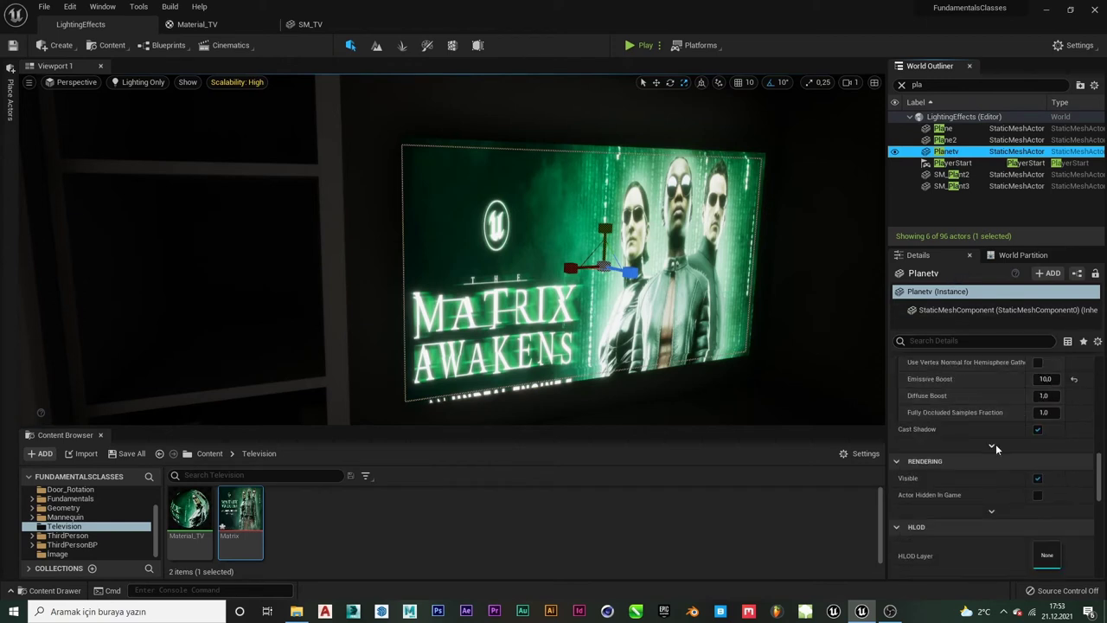
{"action": "scroll", "coordinate": [995, 437], "scroll_direction": "up", "scroll_amount": 4}
{"action": "scroll", "coordinate": [998, 437], "scroll_direction": "up", "scroll_amount": 4}
{"action": "scroll", "coordinate": [999, 437], "scroll_direction": "up", "scroll_amount": 5}
{"action": "scroll", "coordinate": [1004, 445], "scroll_direction": "up", "scroll_amount": 1}
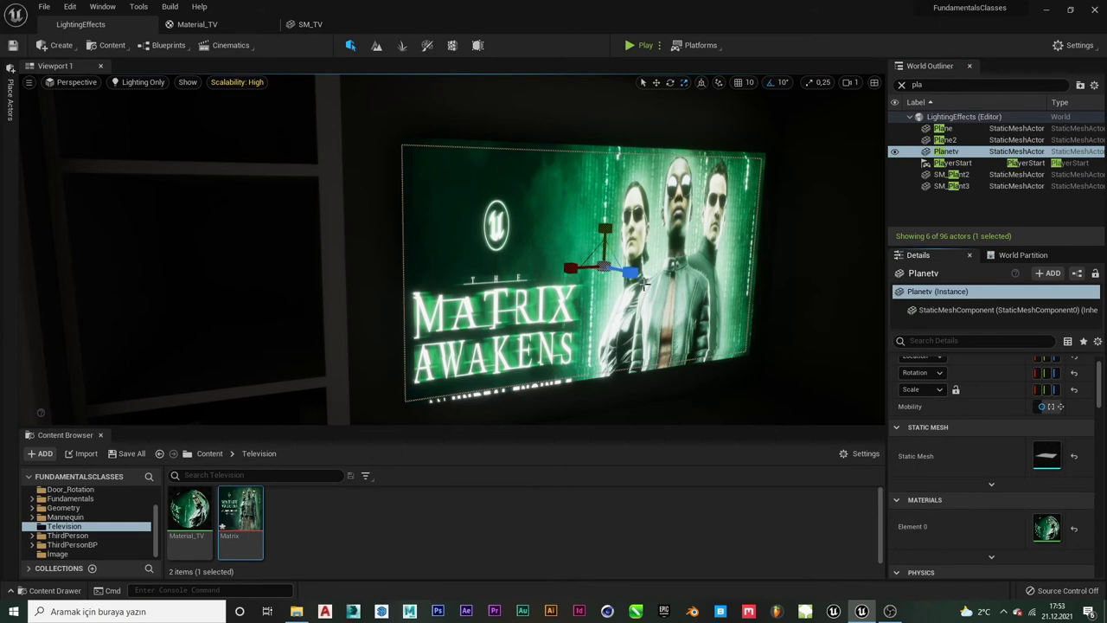
{"action": "key", "text": "Up"}
{"action": "key", "text": "Left"}
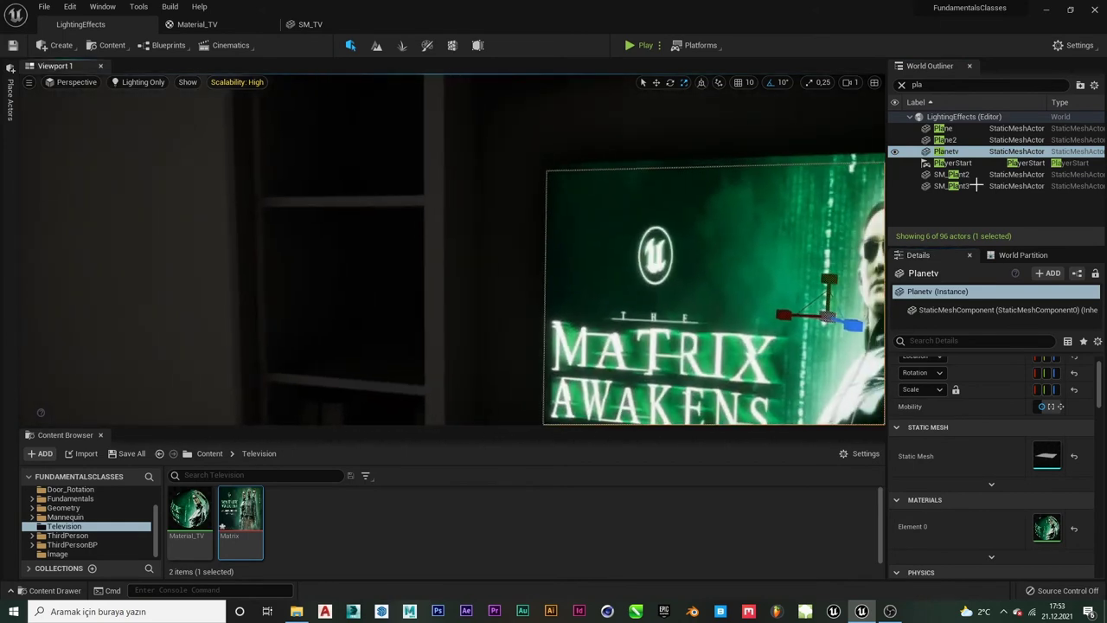
Clear the Outliner filter to list all 96 actors, then select and focus SM_TV.
{"action": "left_click", "coordinate": [902, 84]}
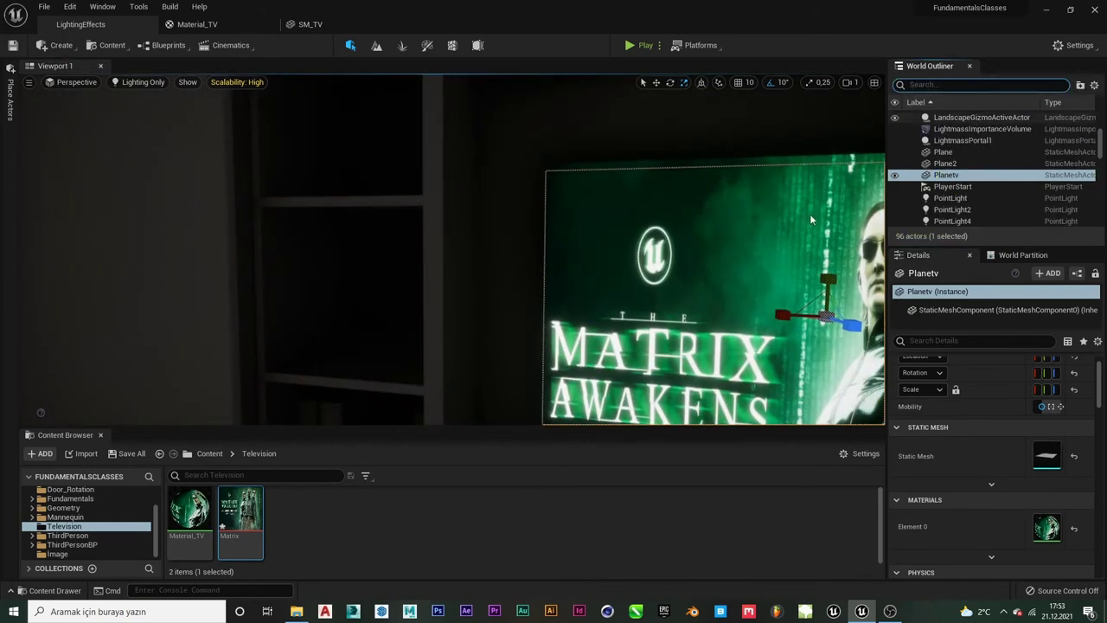
{"action": "left_click", "coordinate": [780, 315]}
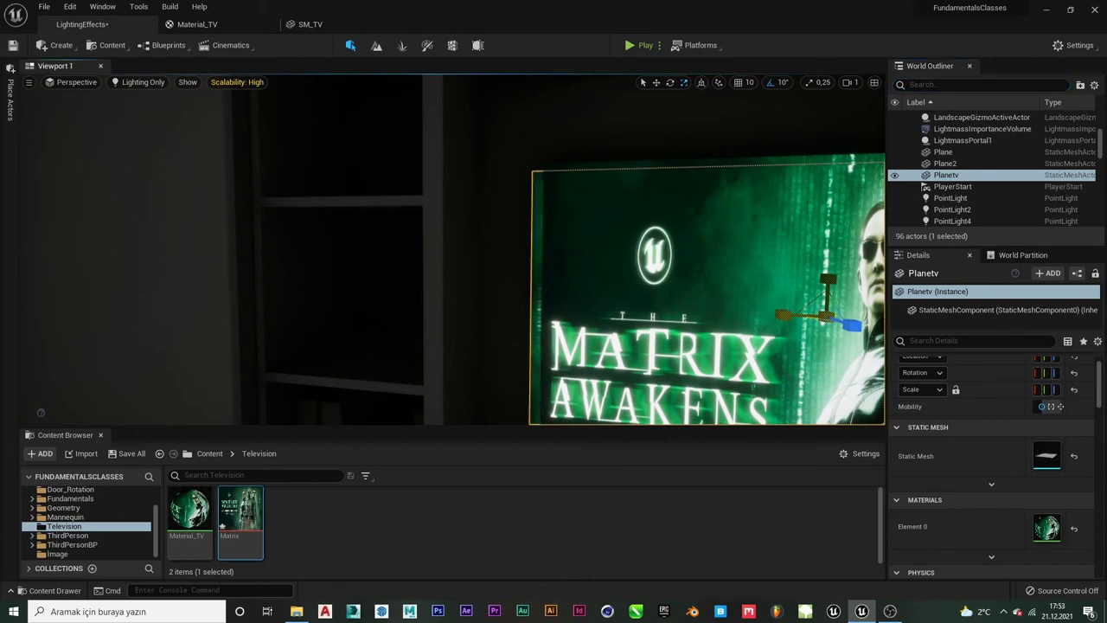
{"action": "left_click", "coordinate": [778, 320]}
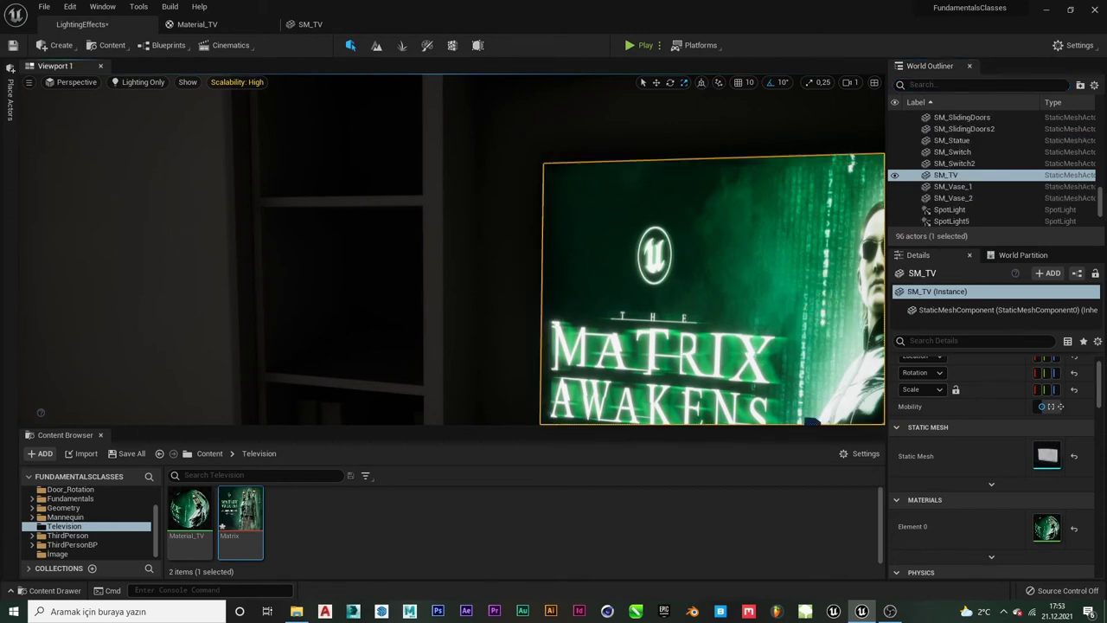
{"action": "key", "text": "f"}
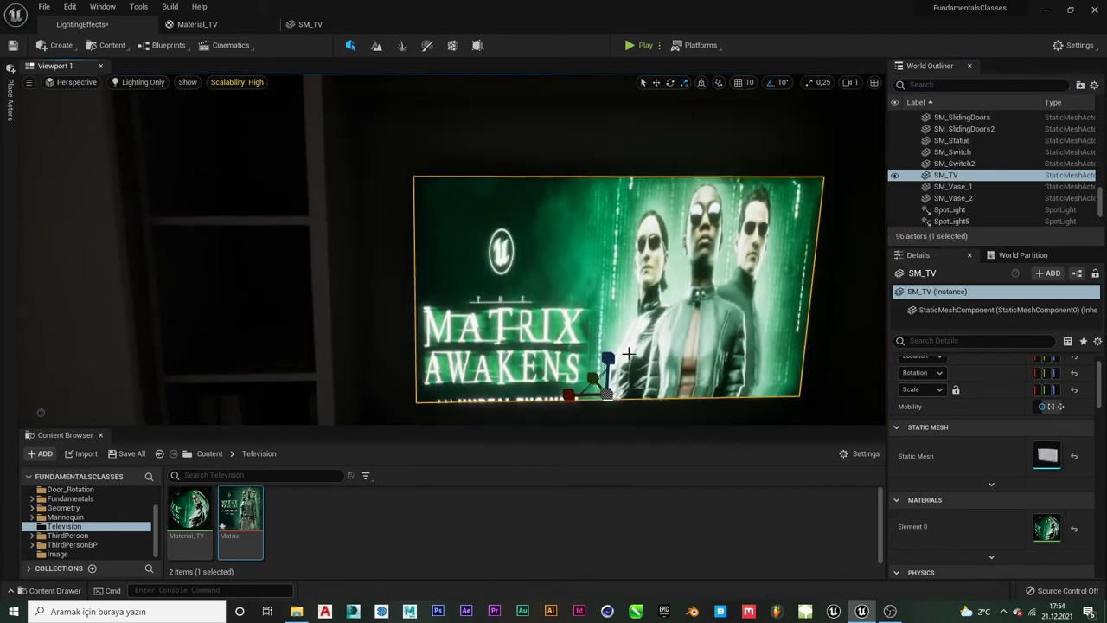
Switch the viewport to Lit mode, fly toward the sofa, and toggle F11 immersive mode.
{"action": "left_click", "coordinate": [139, 83]}
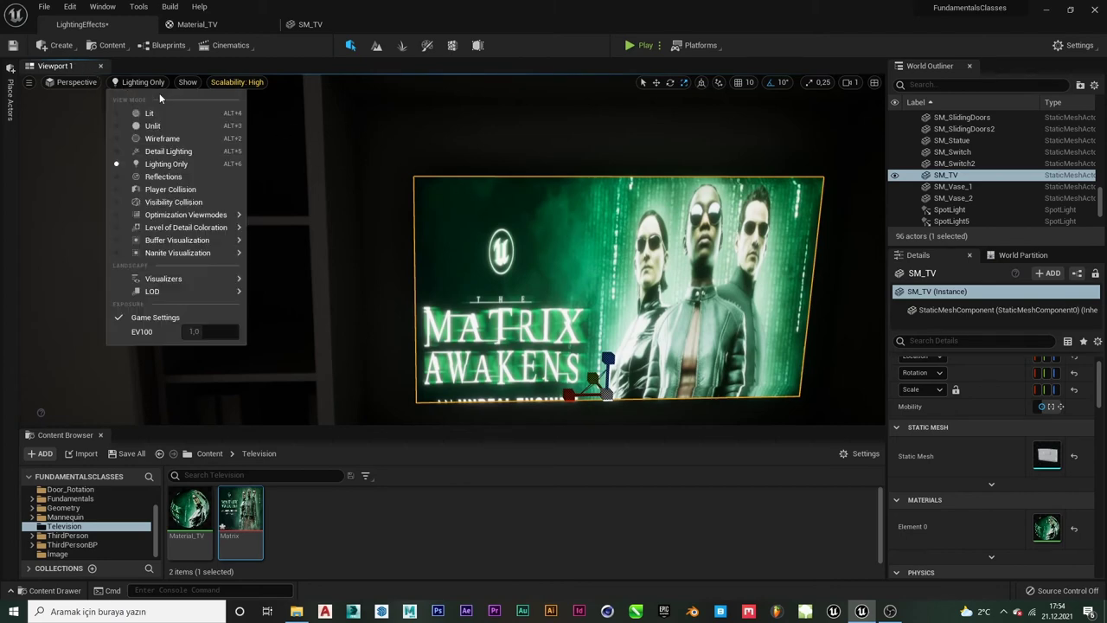
{"action": "left_click", "coordinate": [155, 110]}
{"action": "scroll", "coordinate": [740, 272], "scroll_direction": "down", "scroll_amount": 5}
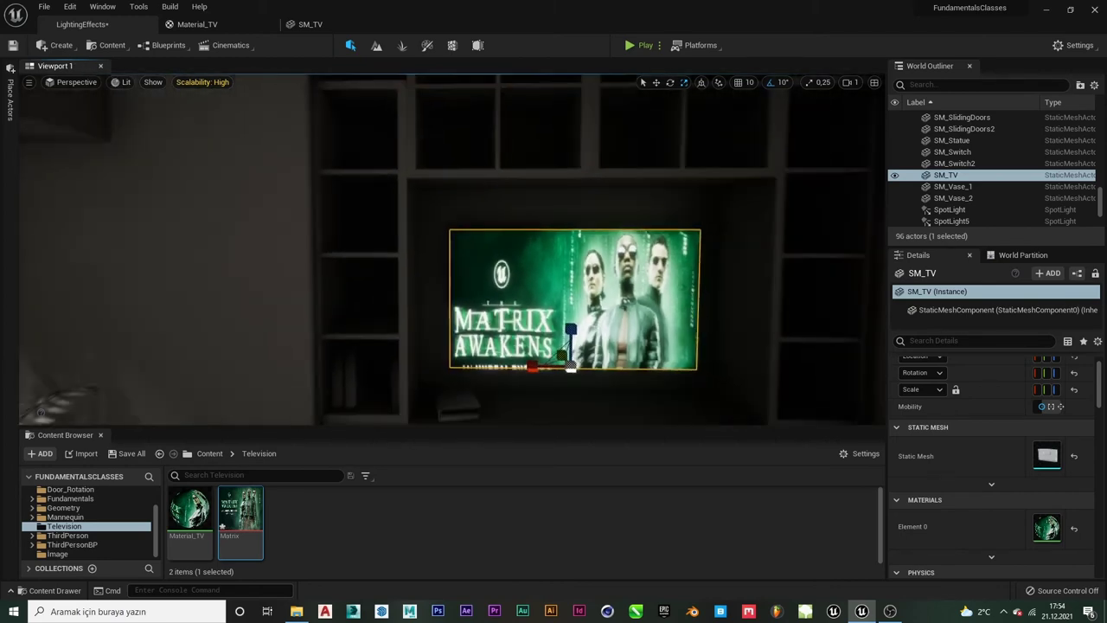
{"action": "left_click", "coordinate": [753, 260]}
{"action": "mouse_move", "coordinate": [754, 261]}
{"action": "right_mouse_down"}
{"action": "mouse_move", "coordinate": [684, 264]}
{"action": "mouse_move", "coordinate": [753, 264]}
{"action": "mouse_move", "coordinate": [739, 230]}
{"action": "mouse_move", "coordinate": [767, 239]}
{"action": "right_mouse_up"}
{"action": "key", "text": "F11"}
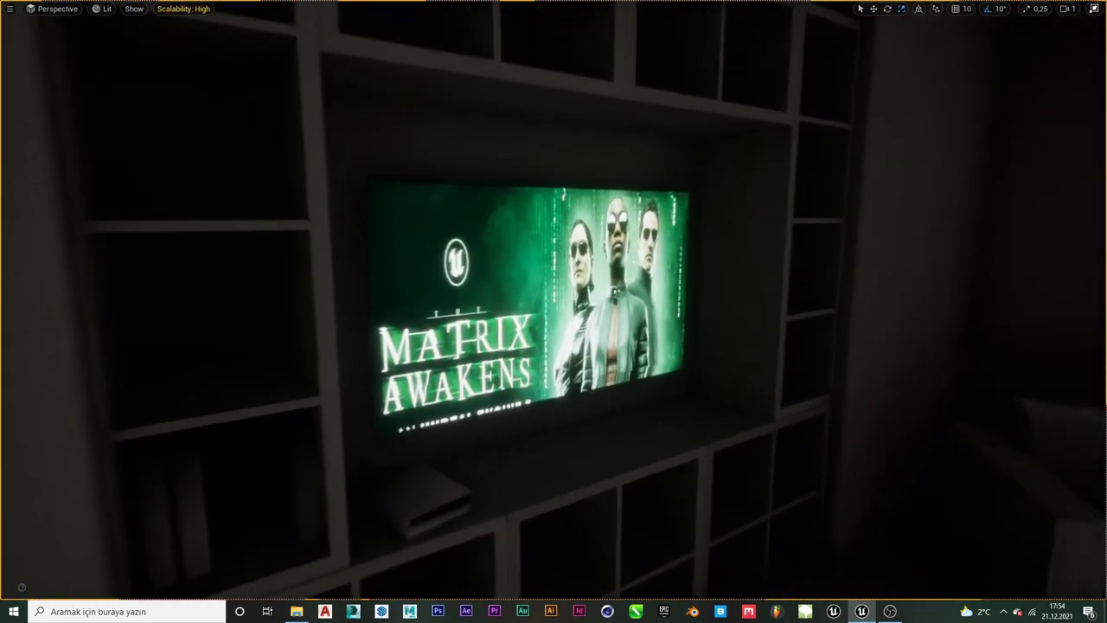
{"action": "key", "text": "F11"}
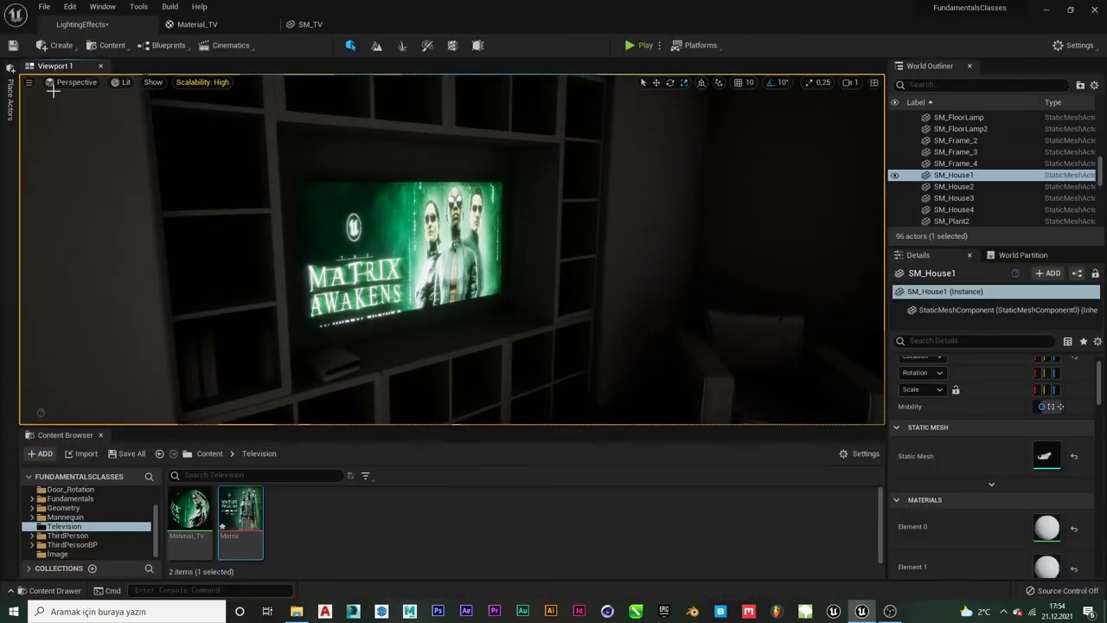
Drag a Point Light from the Place Actors Lights category beside the armchair.
{"action": "left_click", "coordinate": [11, 103]}
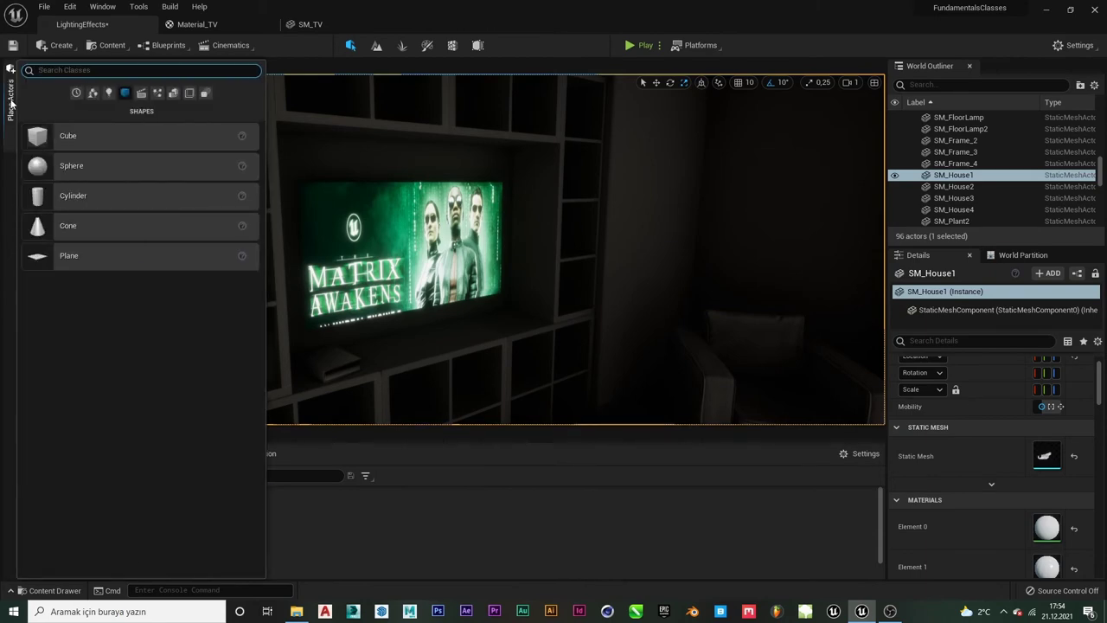
{"action": "left_click", "coordinate": [109, 94]}
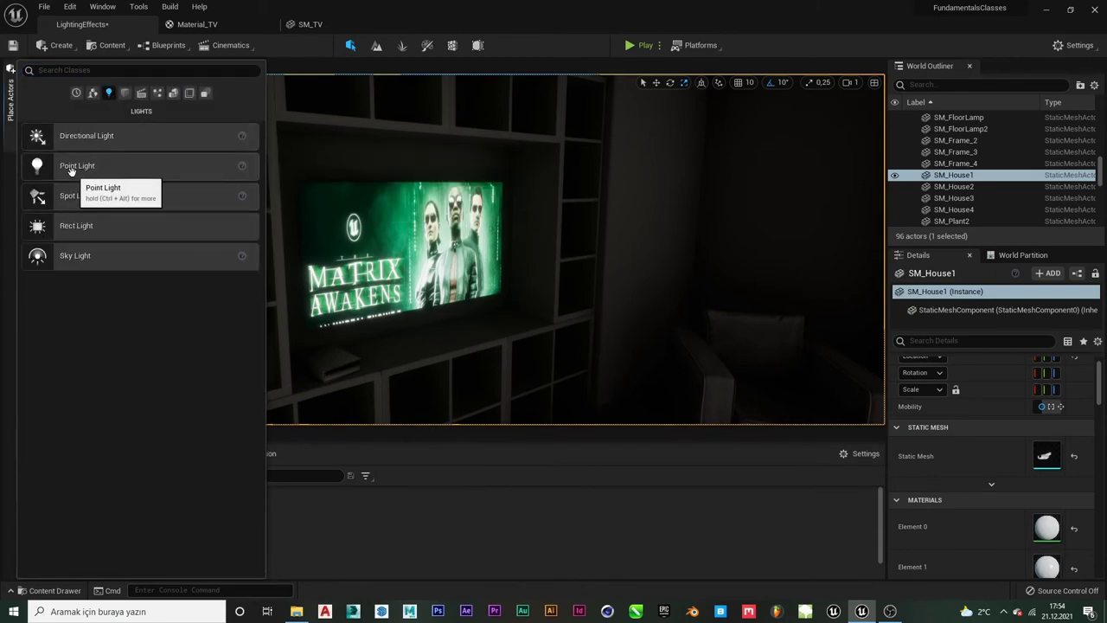
{"action": "mouse_move", "coordinate": [293, 320]}
{"action": "left_mouse_down"}
{"action": "mouse_move", "coordinate": [434, 345]}
{"action": "mouse_move", "coordinate": [693, 268]}
{"action": "mouse_move", "coordinate": [621, 396]}
{"action": "mouse_move", "coordinate": [657, 384]}
{"action": "left_mouse_up"}
{"action": "right_click_drag", "start_coordinate": [711, 297], "coordinate": [725, 291]}
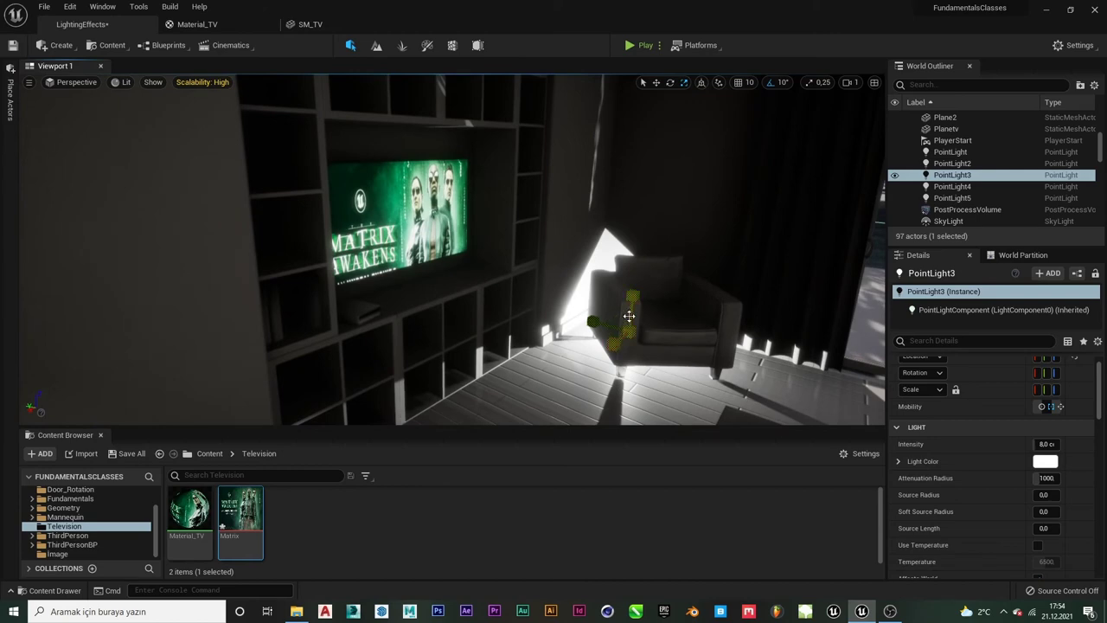
Raise PointLight3 near the ceiling and move it left above the TV shelving.
{"action": "right_click_drag", "start_coordinate": [725, 290], "coordinate": [753, 291]}
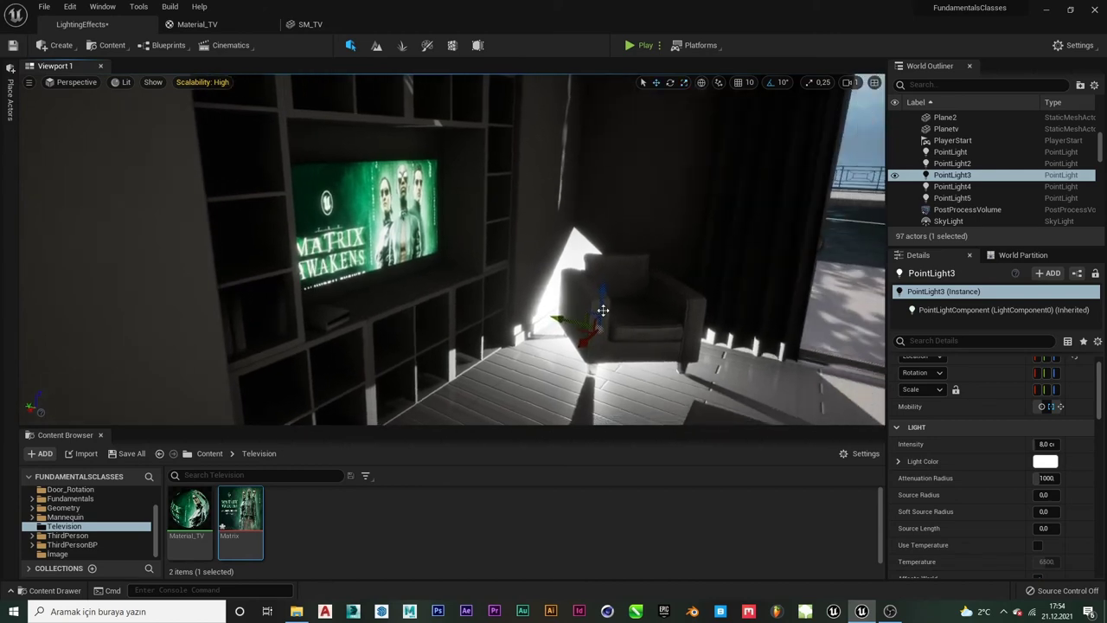
{"action": "mouse_move", "coordinate": [603, 310]}
{"action": "left_mouse_down"}
{"action": "mouse_move", "coordinate": [619, 130]}
{"action": "mouse_move", "coordinate": [328, 180]}
{"action": "mouse_move", "coordinate": [630, 198]}
{"action": "left_mouse_up"}
{"action": "scroll", "coordinate": [614, 143], "scroll_direction": "up", "scroll_amount": 2}
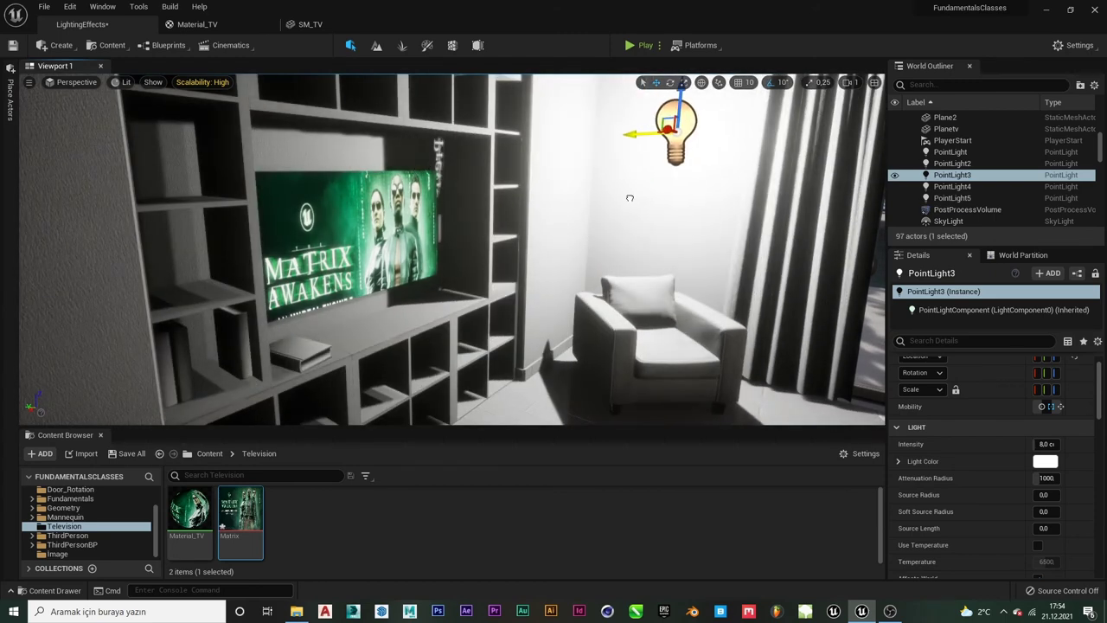
{"action": "mouse_move", "coordinate": [630, 198]}
{"action": "right_mouse_down"}
{"action": "mouse_move", "coordinate": [407, 216]}
{"action": "mouse_move", "coordinate": [694, 165]}
{"action": "right_mouse_up"}
{"action": "mouse_move", "coordinate": [807, 187]}
{"action": "left_mouse_down"}
{"action": "mouse_move", "coordinate": [266, 148]}
{"action": "mouse_move", "coordinate": [299, 107]}
{"action": "left_mouse_up"}
{"action": "scroll", "coordinate": [1005, 412], "scroll_direction": "up", "scroll_amount": 1}
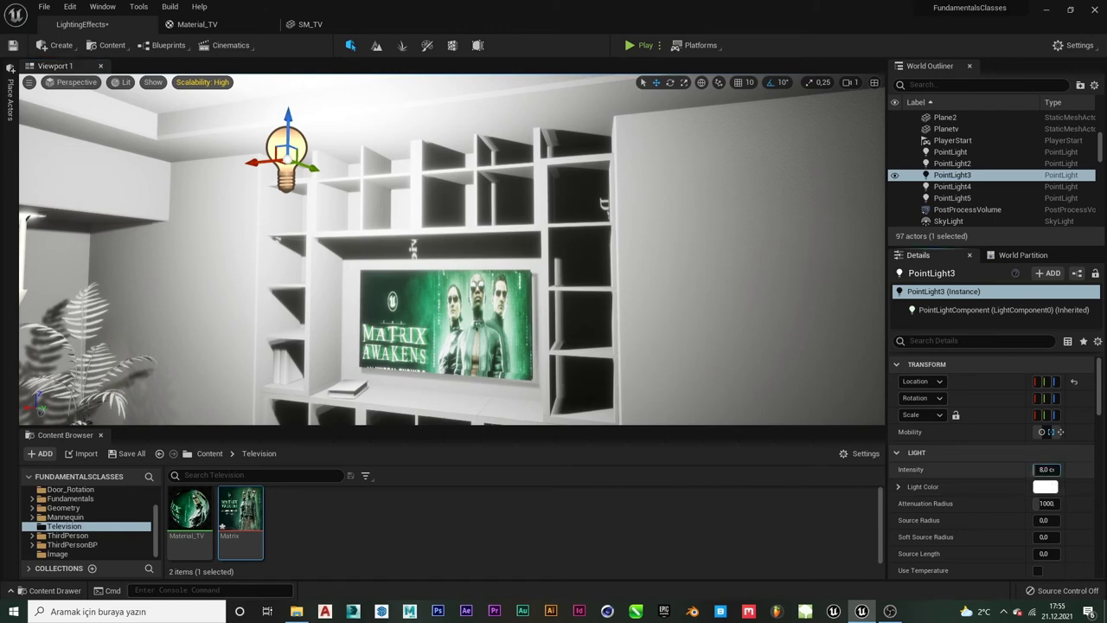
Lower PointLight3's Intensity to 1.0 cd in the Details panel.
{"action": "mouse_move", "coordinate": [1047, 469]}
{"action": "left_mouse_down"}
{"action": "mouse_move", "coordinate": [1012, 469]}
{"action": "mouse_move", "coordinate": [1065, 469]}
{"action": "left_mouse_up"}
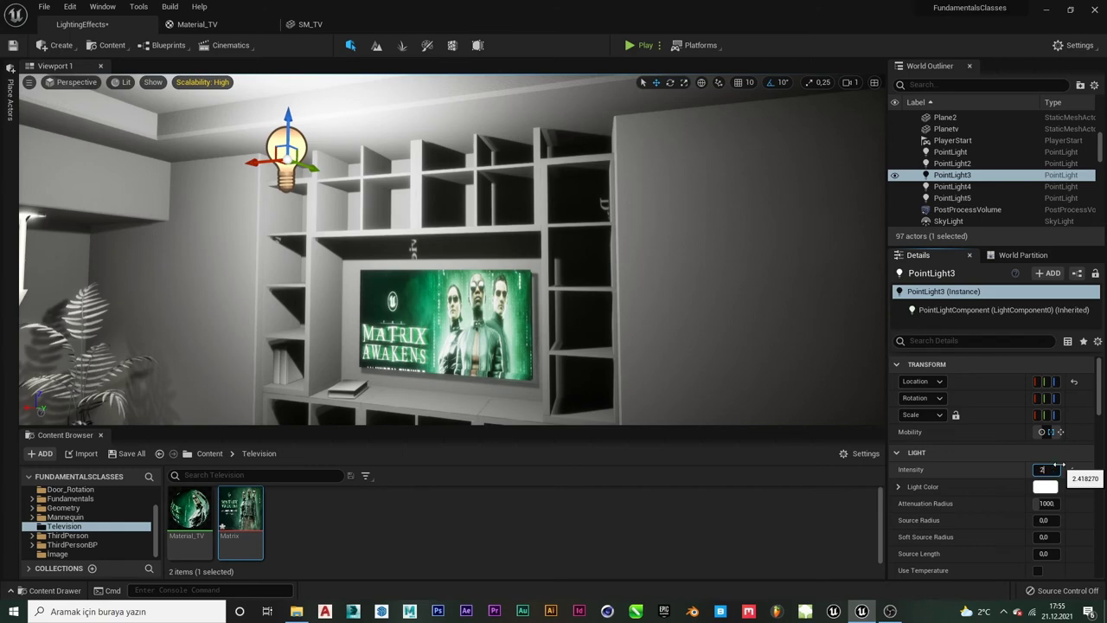
{"action": "key", "text": "Return"}
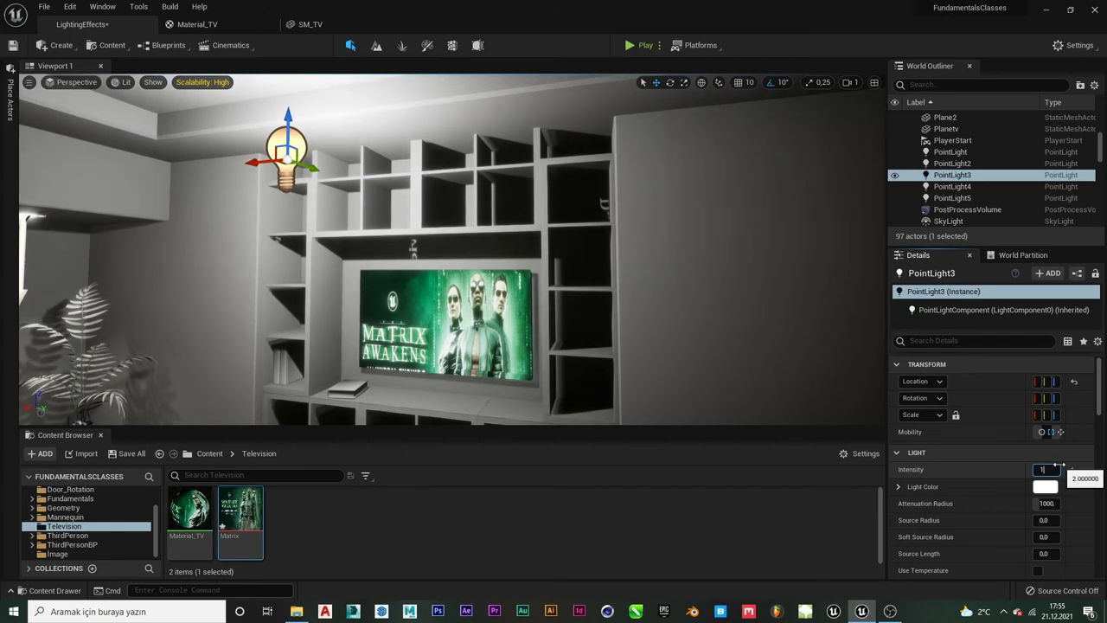
{"action": "key", "text": "Return"}
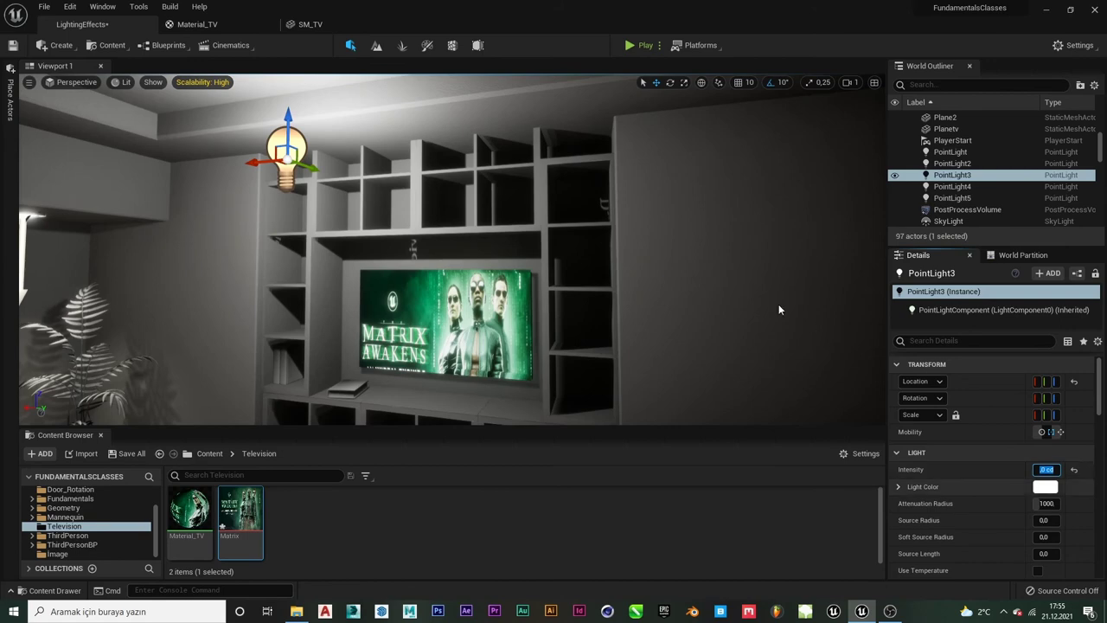
{"action": "mouse_move", "coordinate": [553, 260]}
{"action": "right_mouse_down"}
{"action": "mouse_move", "coordinate": [485, 260]}
{"action": "mouse_move", "coordinate": [491, 275]}
{"action": "right_mouse_up"}
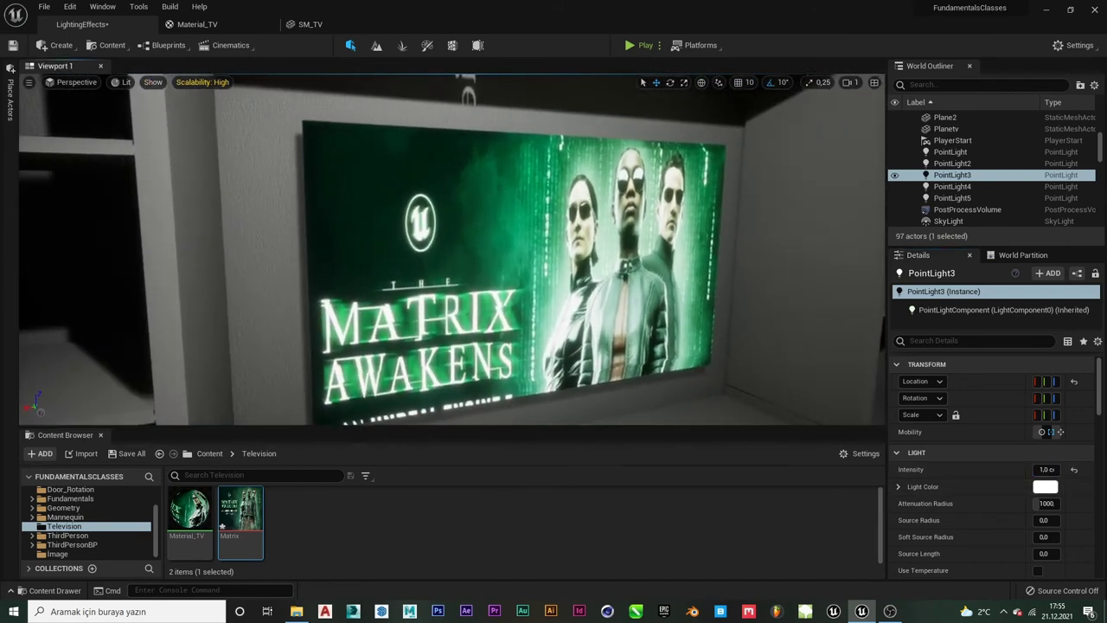
Move Planetv in front of the TV and reset SM_TV's Element 0 material to default.
{"action": "left_click", "coordinate": [946, 129]}
{"action": "left_click_drag", "start_coordinate": [509, 271], "coordinate": [604, 260]}
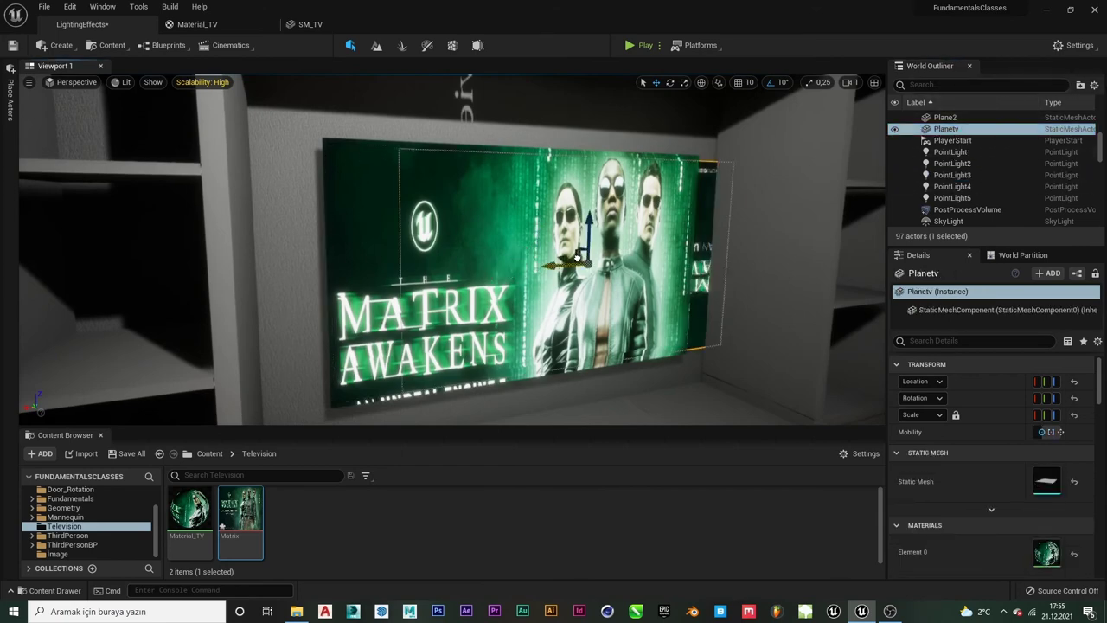
{"action": "key", "text": "Left"}
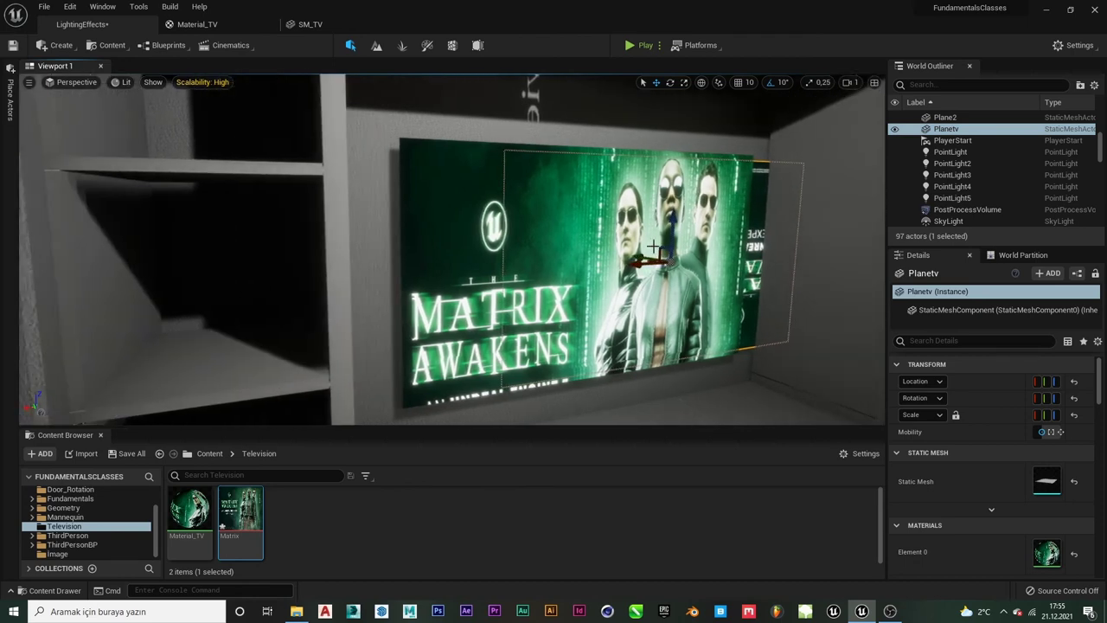
{"action": "left_click_drag", "start_coordinate": [645, 253], "coordinate": [762, 259]}
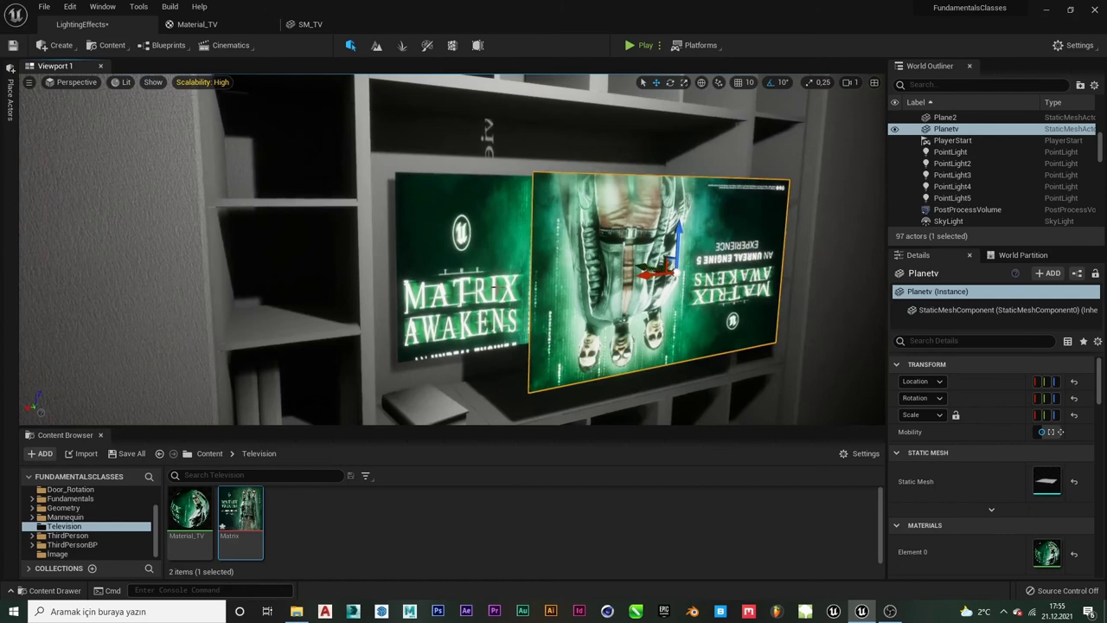
{"action": "left_click", "coordinate": [477, 267]}
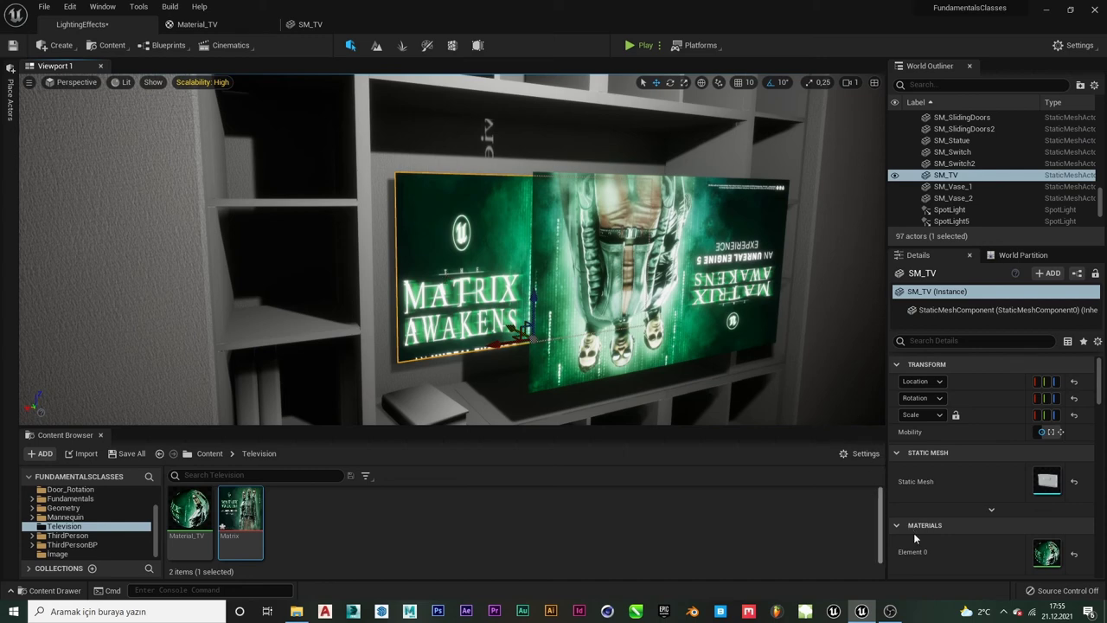
{"action": "left_click", "coordinate": [1074, 558]}
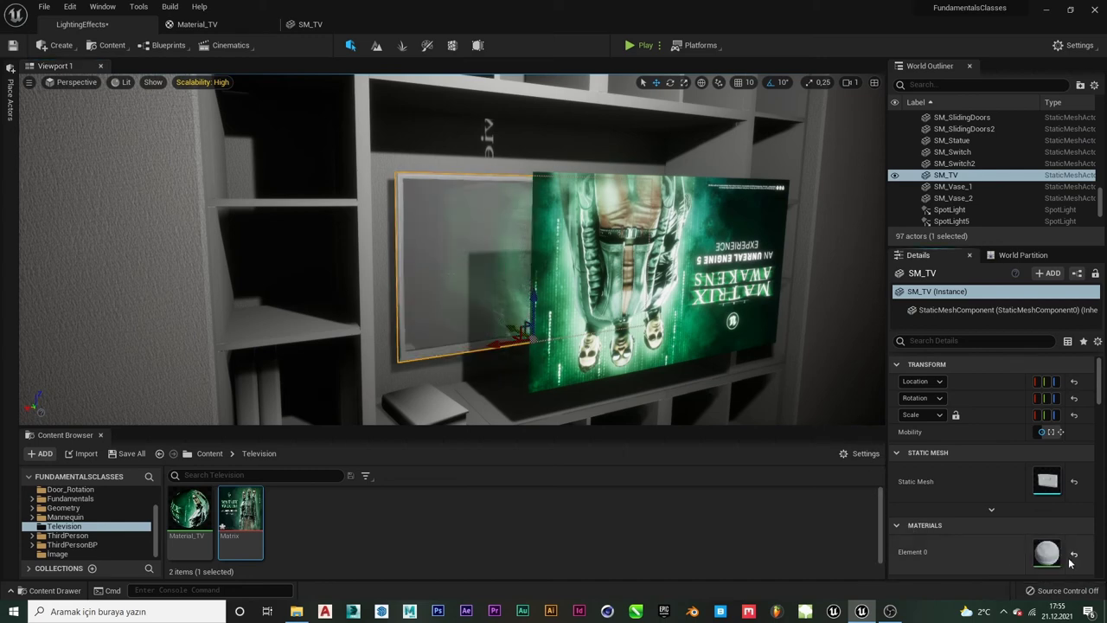
Rotate Planetv upright with the rotate gizmo until it is level with the TV.
{"action": "left_click", "coordinate": [616, 327]}
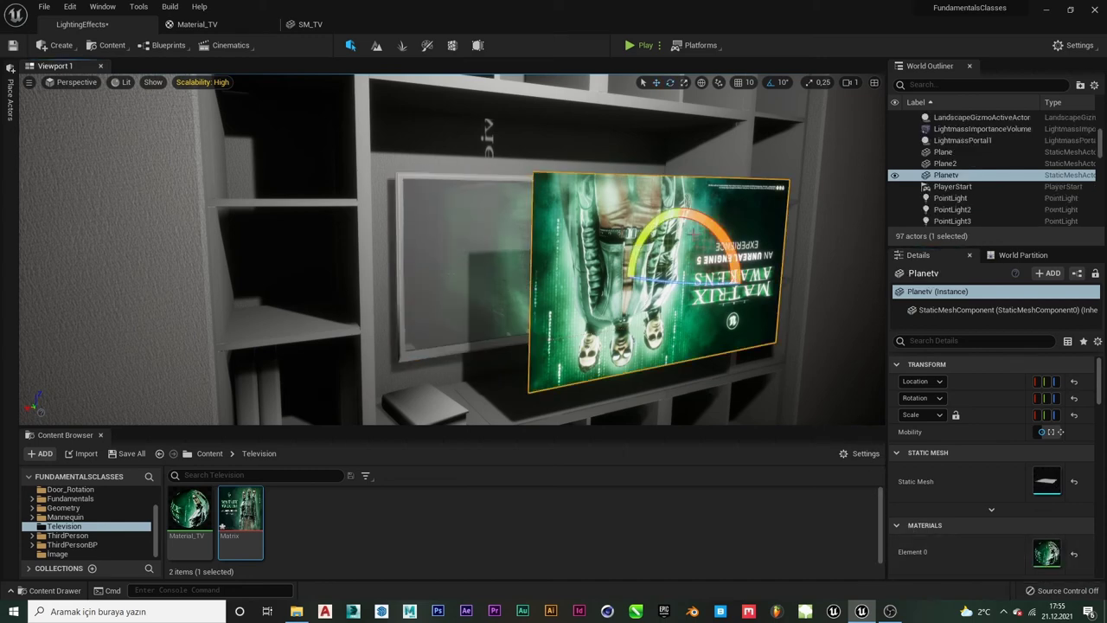
{"action": "right_click_drag", "start_coordinate": [692, 233], "coordinate": [677, 273]}
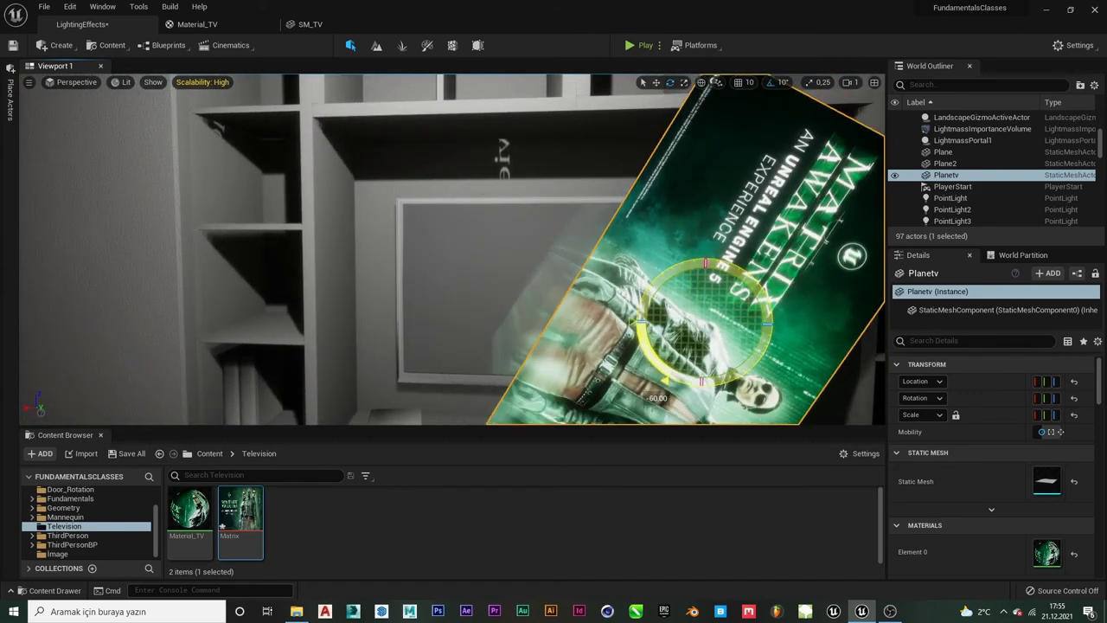
{"action": "mouse_move", "coordinate": [672, 277]}
{"action": "left_mouse_down"}
{"action": "mouse_move", "coordinate": [658, 381]}
{"action": "mouse_move", "coordinate": [626, 355]}
{"action": "left_mouse_up"}
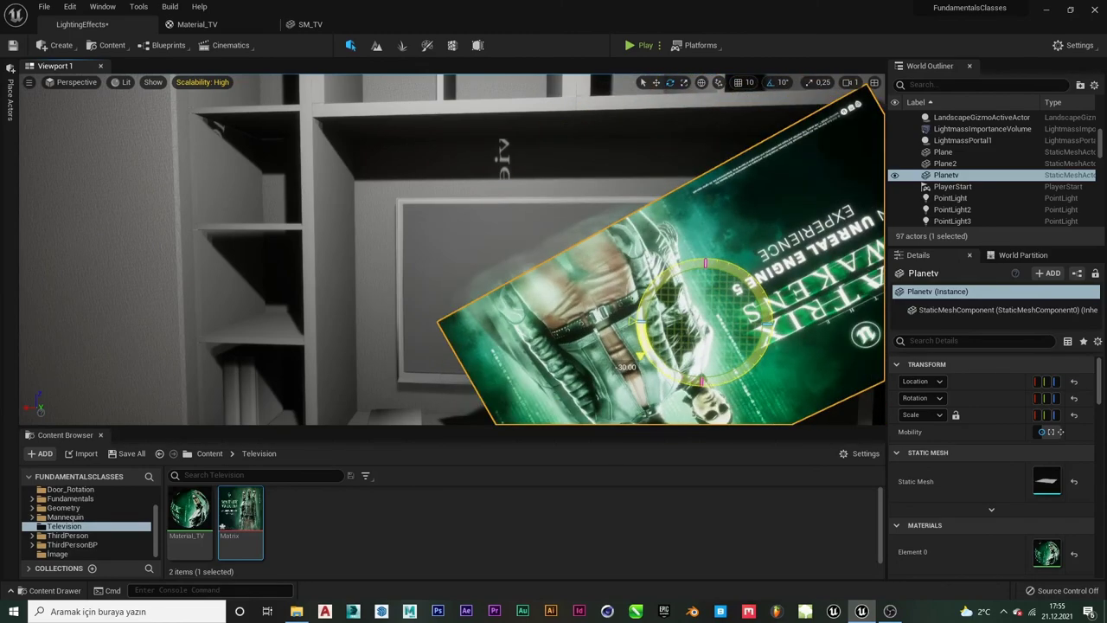
{"action": "scroll", "coordinate": [626, 355], "scroll_direction": "down", "scroll_amount": 5}
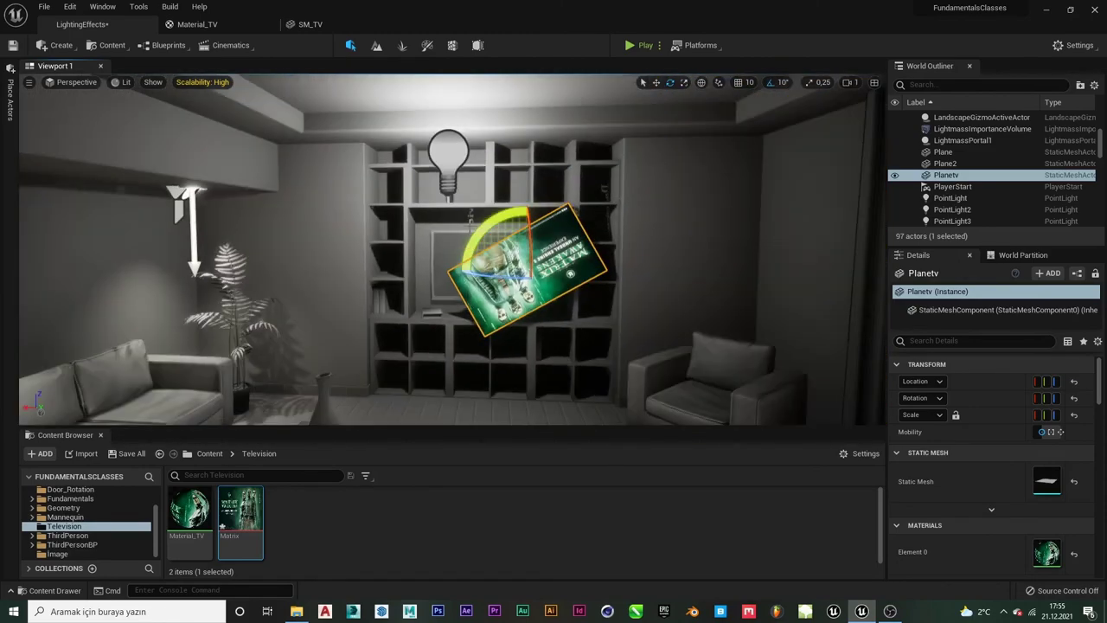
{"action": "mouse_move", "coordinate": [485, 220]}
{"action": "left_mouse_down"}
{"action": "mouse_move", "coordinate": [459, 313]}
{"action": "mouse_move", "coordinate": [590, 308]}
{"action": "left_mouse_up"}
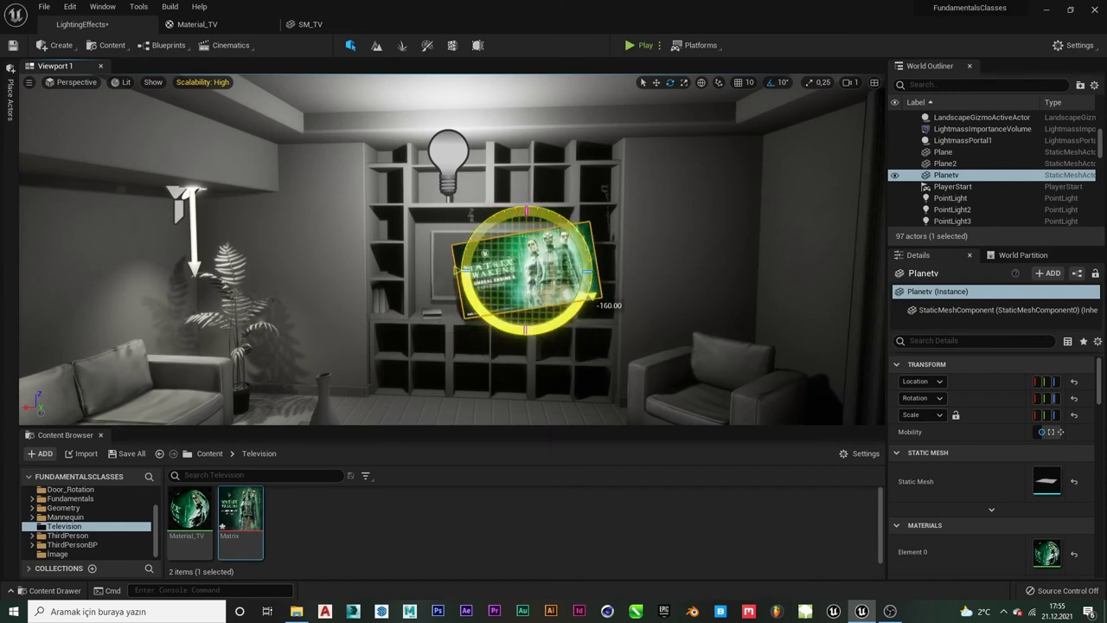
{"action": "left_click_drag", "start_coordinate": [597, 303], "coordinate": [595, 136]}
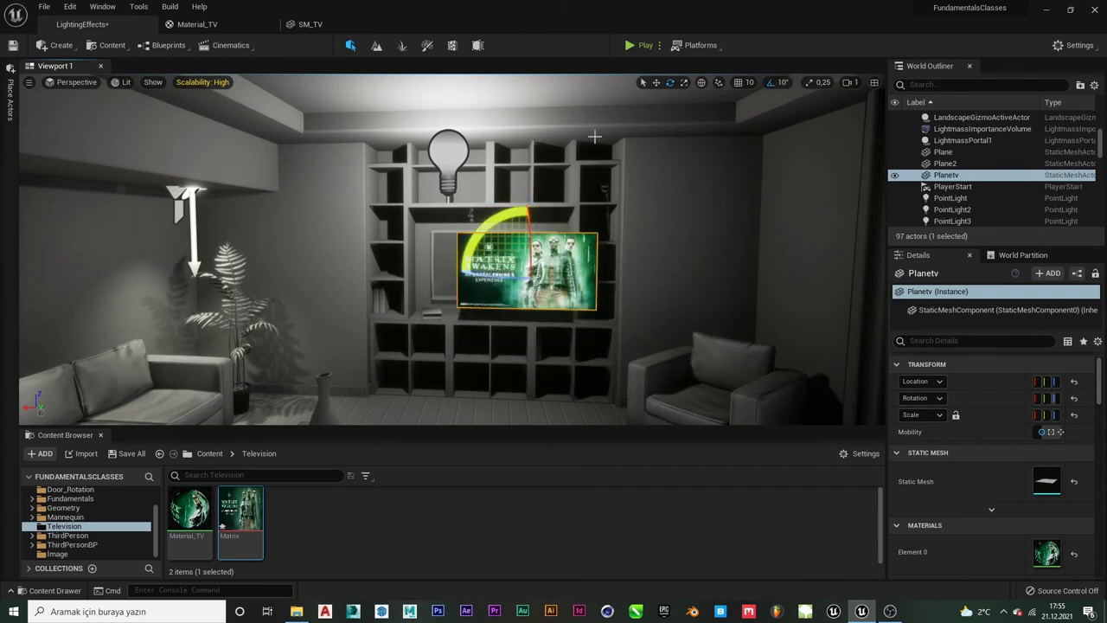
{"action": "mouse_move", "coordinate": [596, 136]}
{"action": "right_mouse_down"}
{"action": "mouse_move", "coordinate": [657, 139]}
{"action": "mouse_move", "coordinate": [583, 107]}
{"action": "right_mouse_up"}
Slide Planetv into the TV frame, adjust its width and height, and nudge it to fit.
{"action": "key", "text": "w"}
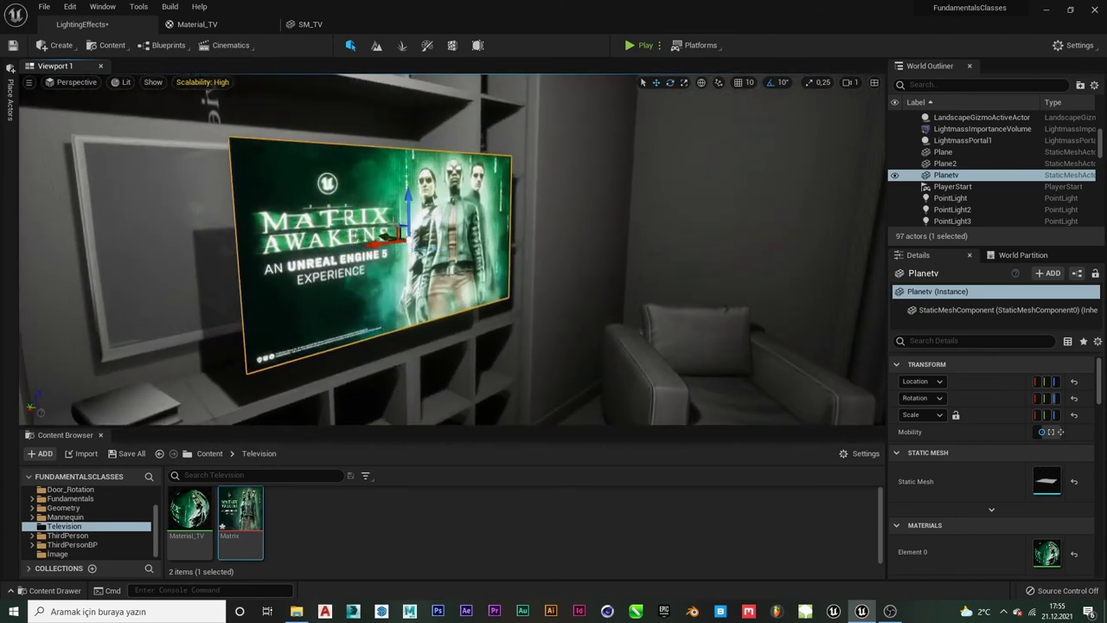
{"action": "mouse_move", "coordinate": [391, 235]}
{"action": "left_mouse_down"}
{"action": "mouse_move", "coordinate": [336, 225]}
{"action": "mouse_move", "coordinate": [232, 239]}
{"action": "left_mouse_up"}
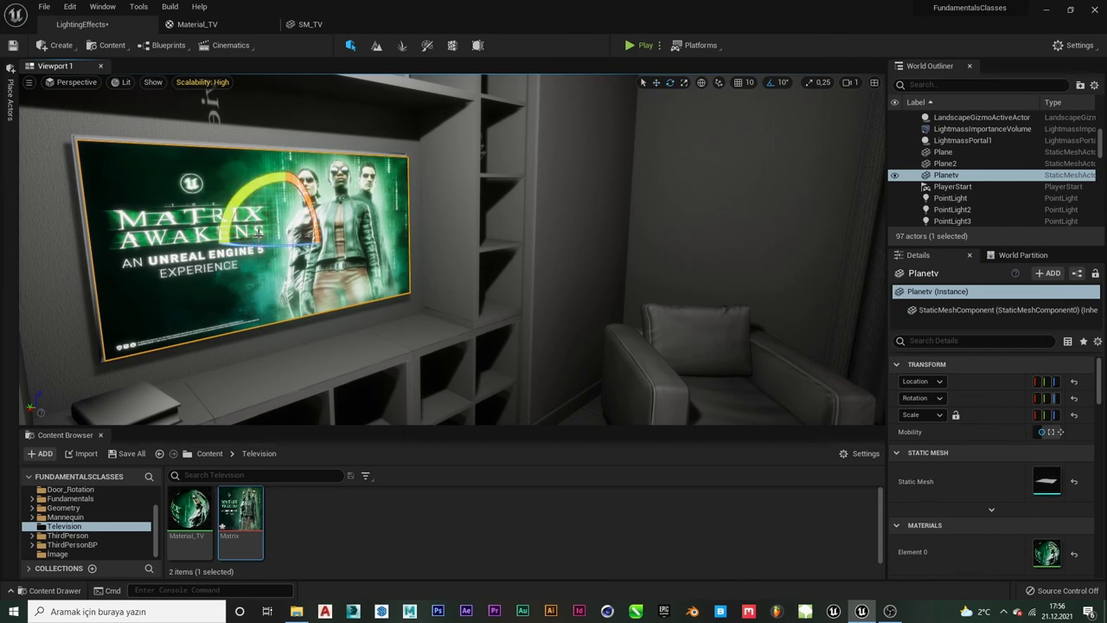
{"action": "left_click_drag", "start_coordinate": [328, 235], "coordinate": [288, 265]}
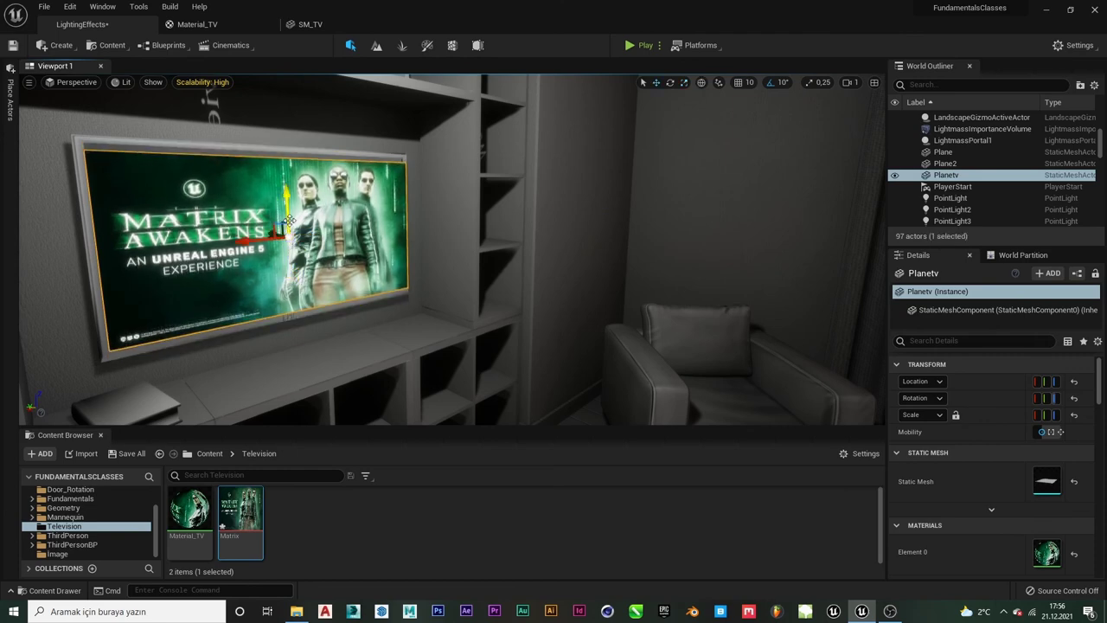
{"action": "left_click_drag", "start_coordinate": [289, 219], "coordinate": [287, 215]}
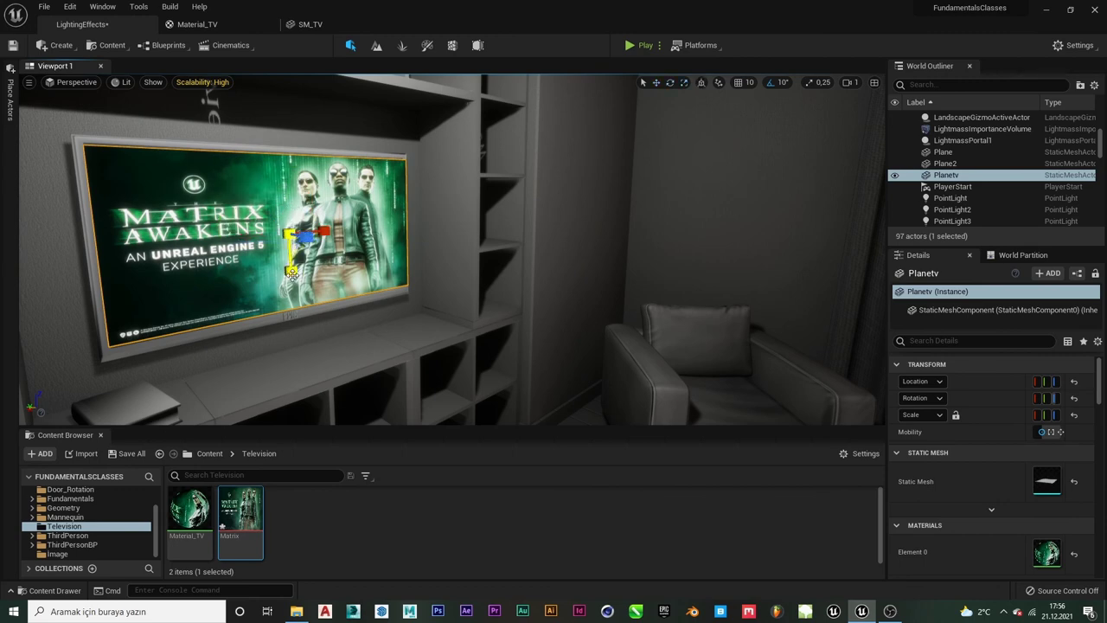
{"action": "left_click_drag", "start_coordinate": [292, 273], "coordinate": [292, 275]}
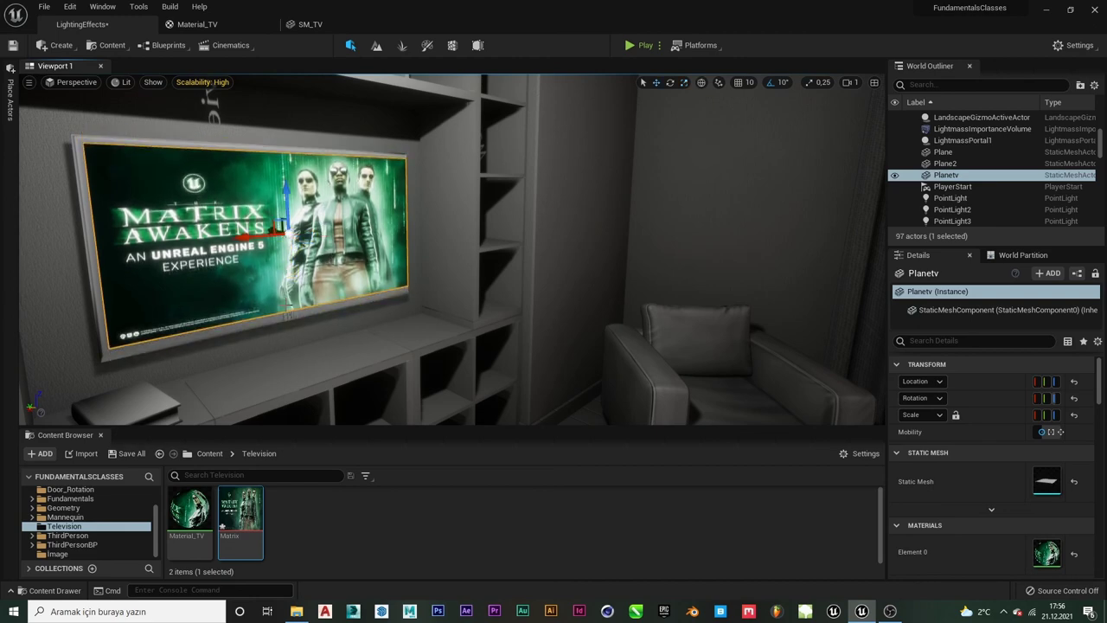
{"action": "right_click_drag", "start_coordinate": [291, 275], "coordinate": [278, 268]}
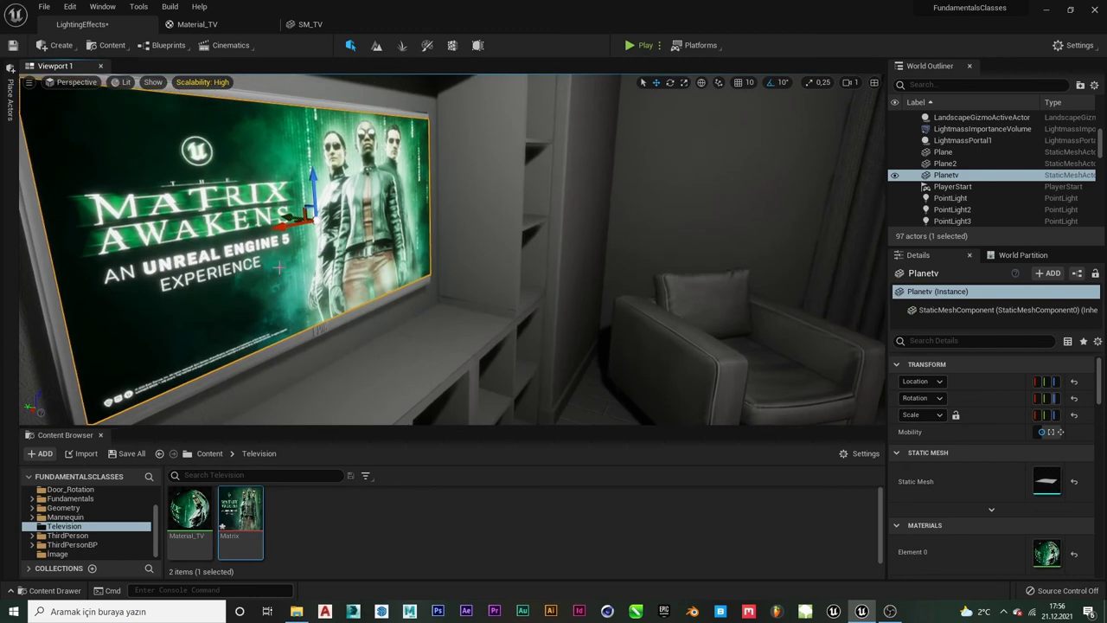
{"action": "left_click_drag", "start_coordinate": [290, 215], "coordinate": [290, 221]}
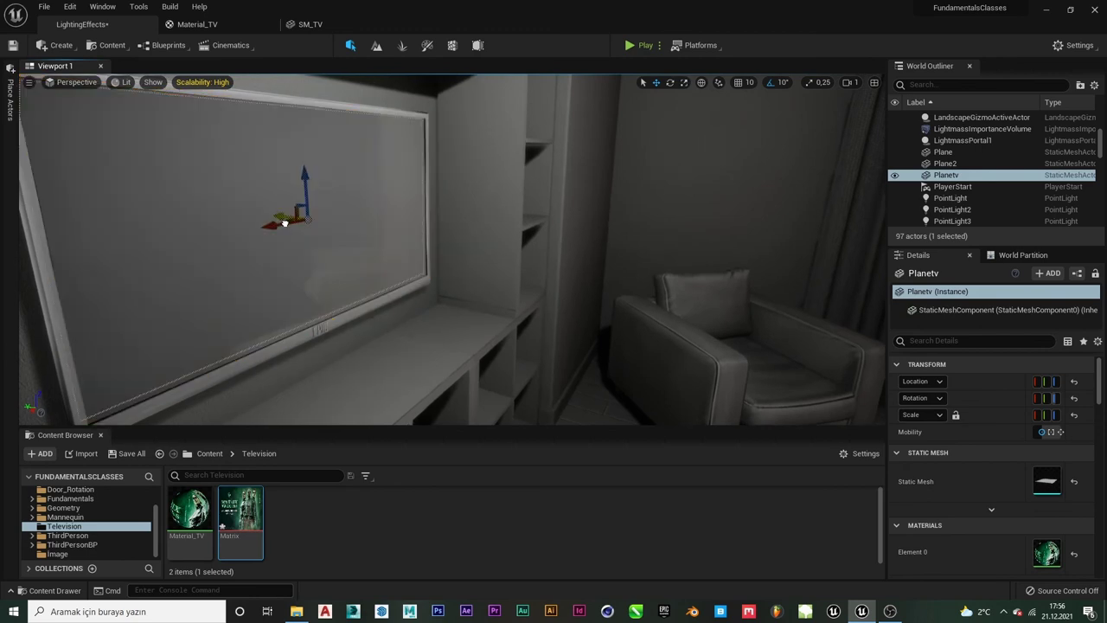
{"action": "right_click_drag", "start_coordinate": [391, 251], "coordinate": [407, 260]}
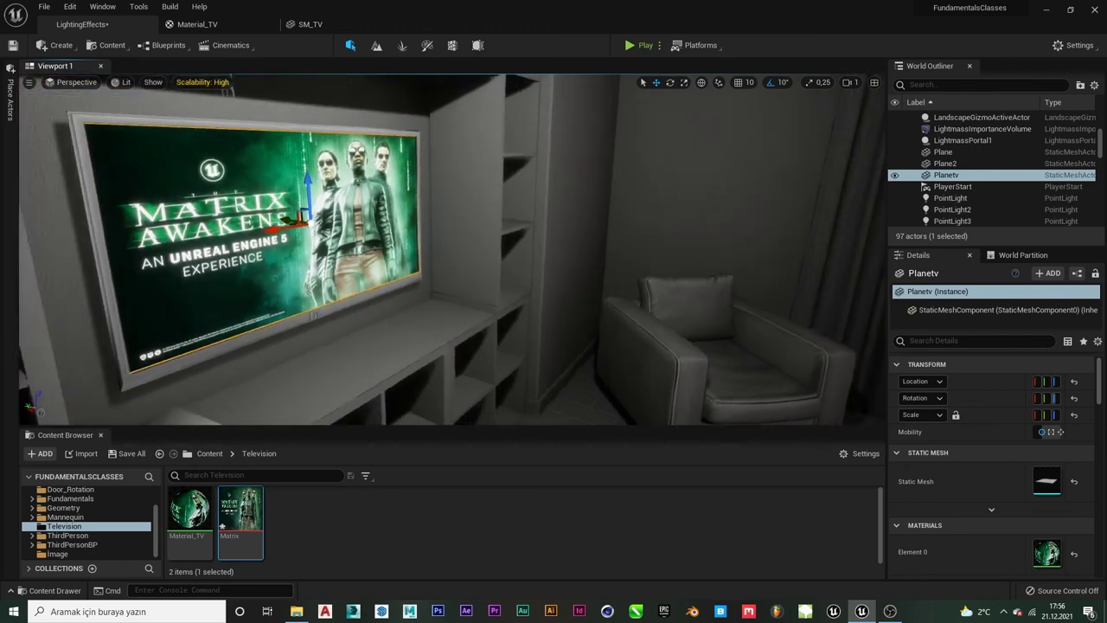
{"action": "left_click", "coordinate": [504, 301]}
{"action": "right_click_drag", "start_coordinate": [503, 302], "coordinate": [472, 299]}
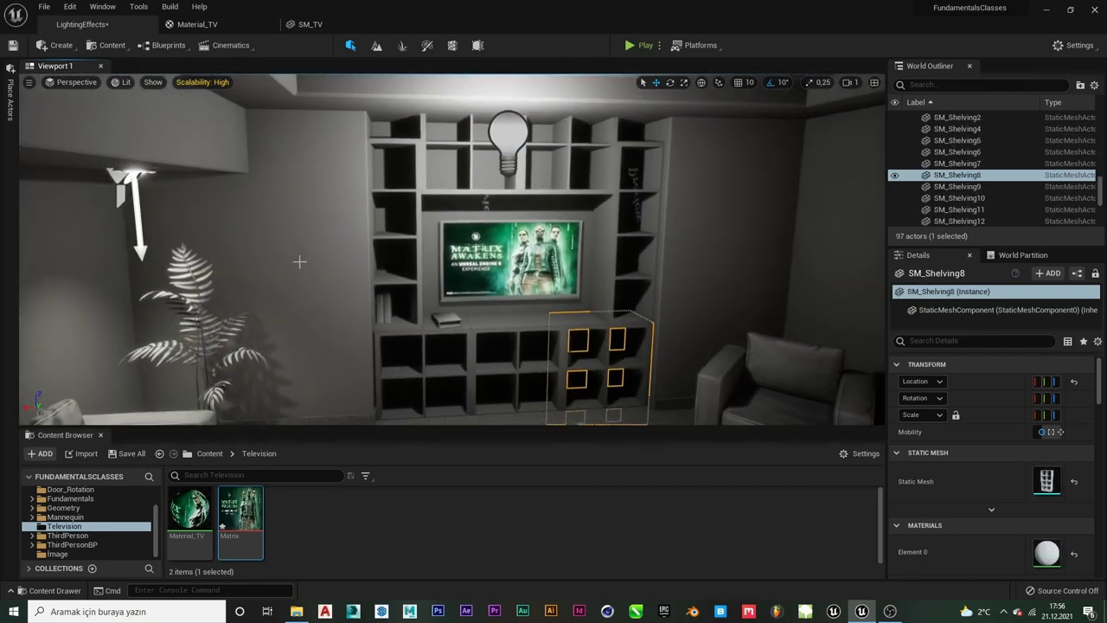
Enter F11 immersive Game View and sweep the camera across the room toward the TV.
{"action": "key", "text": "F11"}
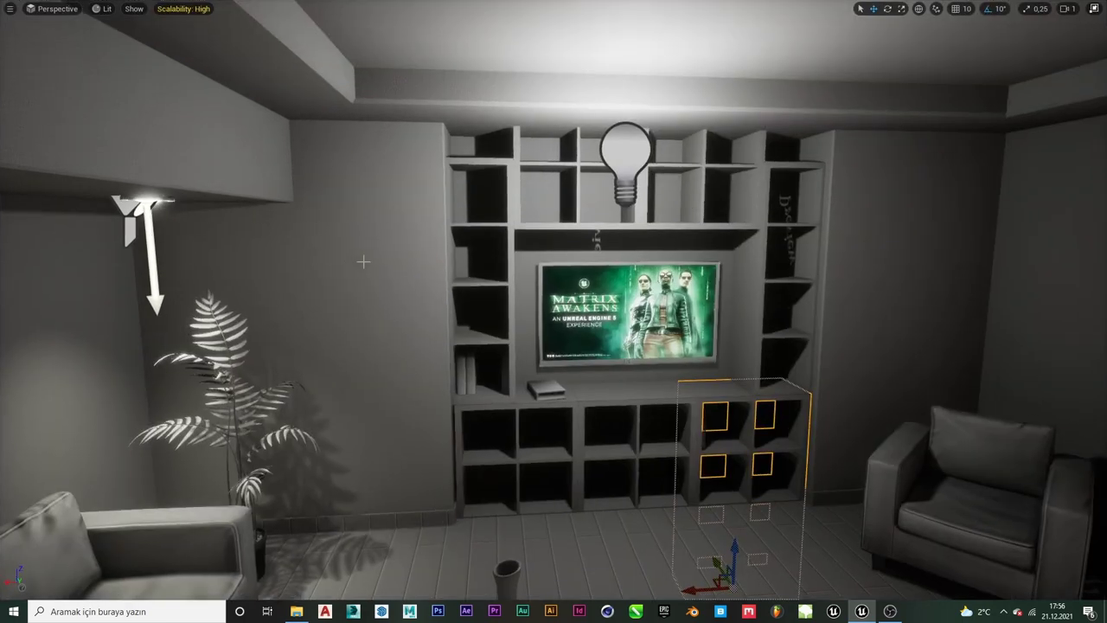
{"action": "key", "text": "g"}
{"action": "right_click_drag", "start_coordinate": [356, 259], "coordinate": [216, 242]}
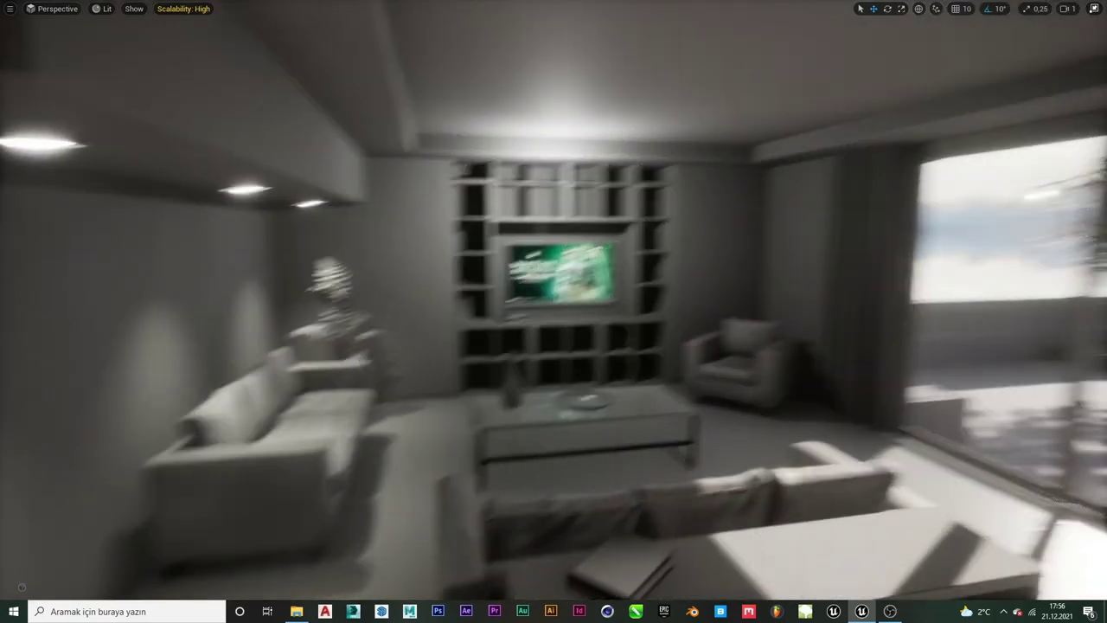
{"action": "right_click_drag", "start_coordinate": [216, 242], "coordinate": [508, 263]}
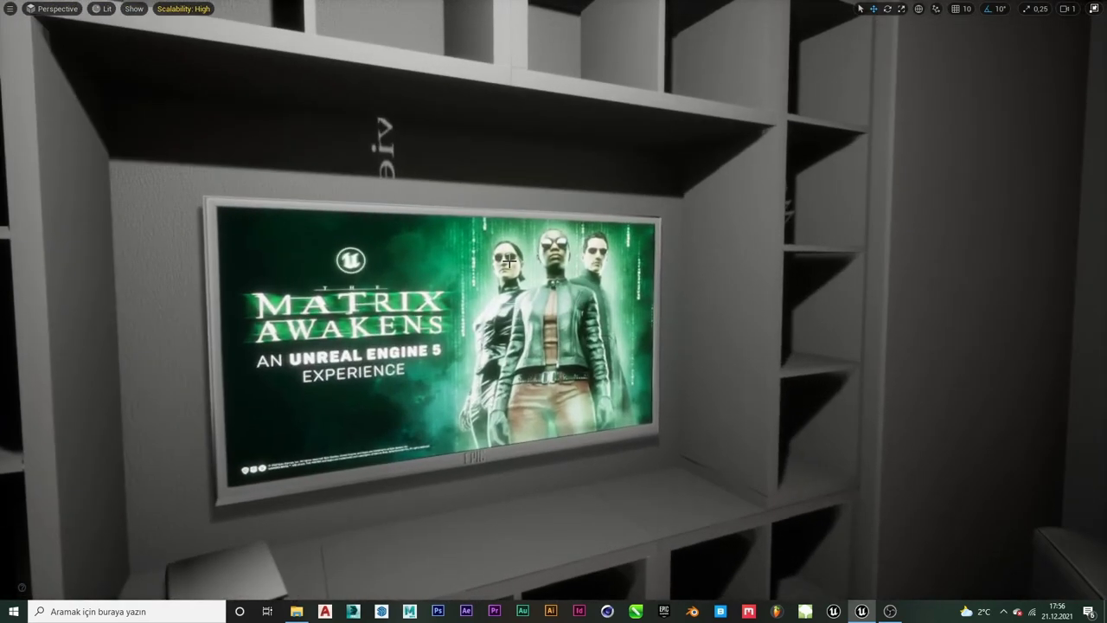